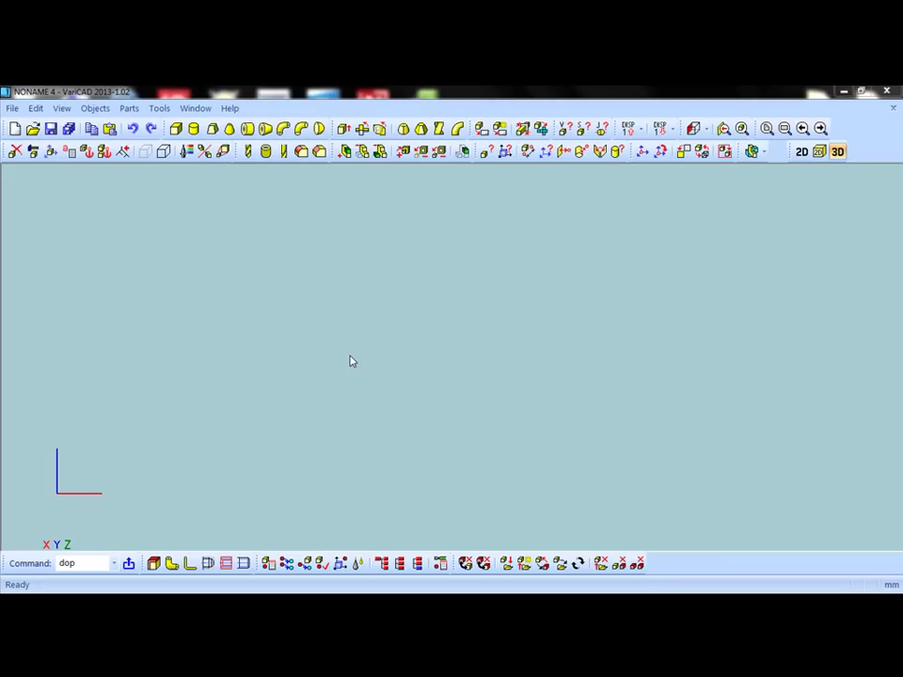
- Insert the eixo_rodas axle part from file at its default location
left_click(12, 108)
left_click(42, 247)
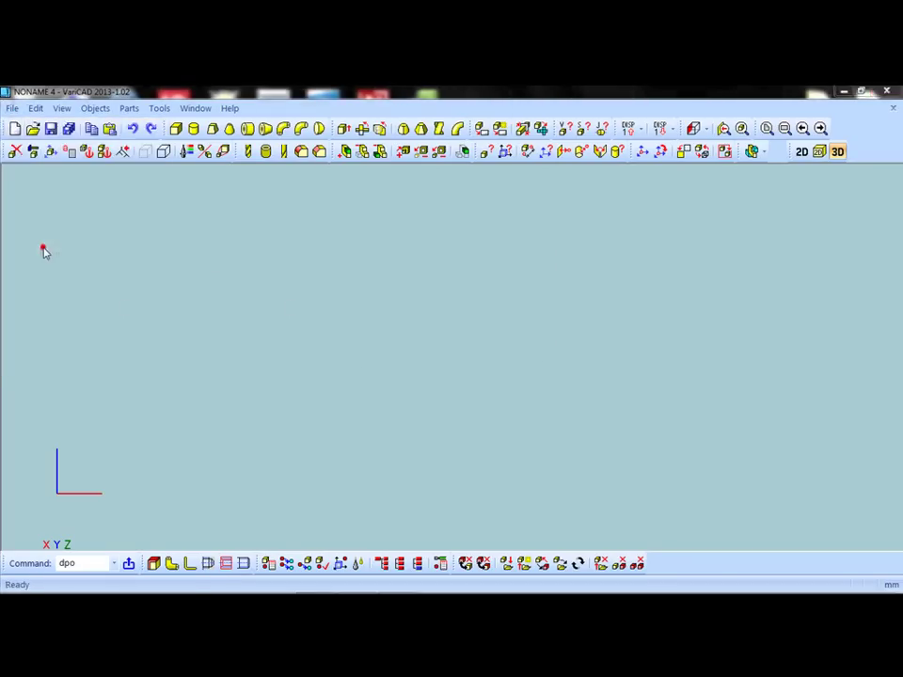
left_click(109, 203)
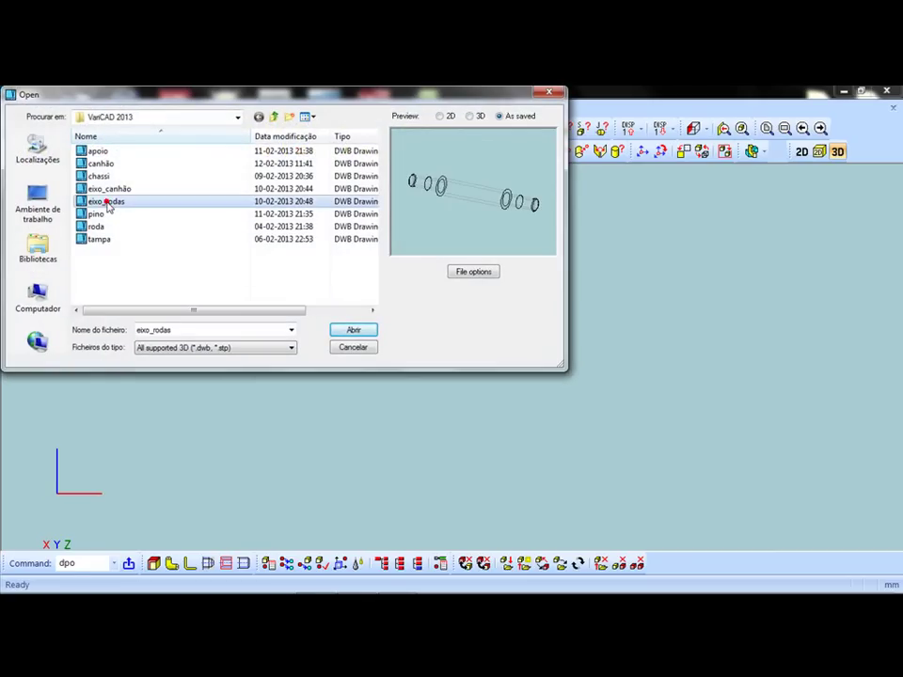
left_click(355, 331)
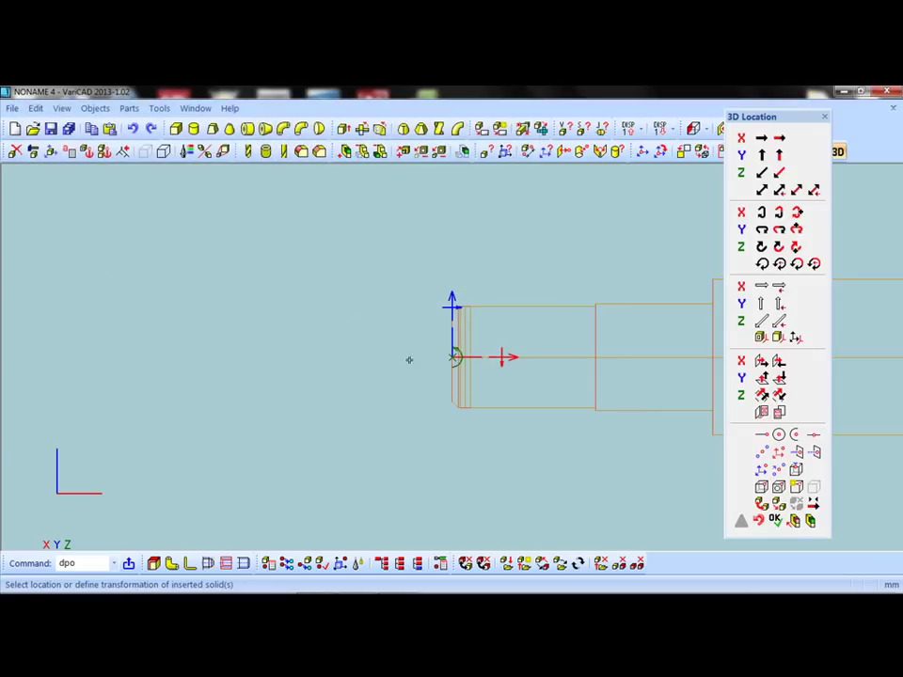
left_click(771, 525)
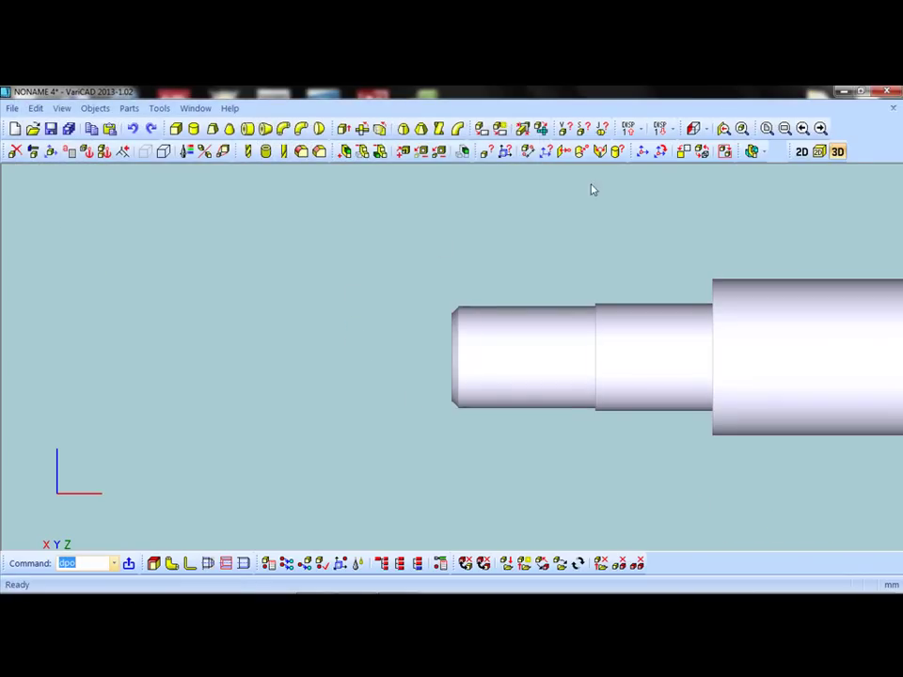
- Fit the shaft in view and orbit it to an isometric angle
left_click(767, 128)
scroll(377, 322, "down", 2)
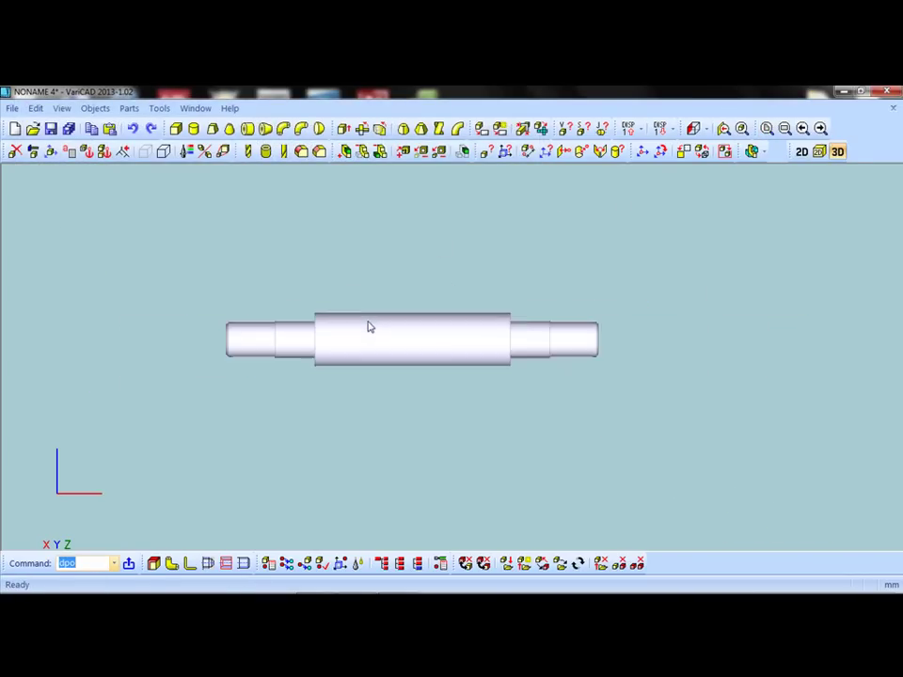
scroll(369, 324, "down", 1)
mouse_move(507, 272)
middle_mouse_down()
mouse_move(481, 320)
mouse_move(484, 307)
middle_mouse_up()
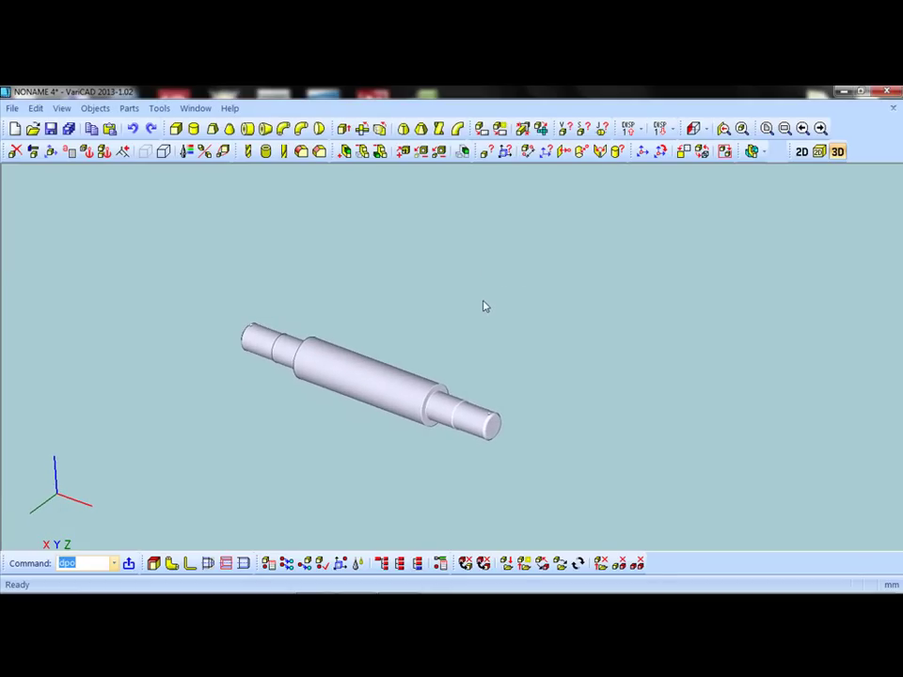
scroll(442, 320, "up", 1)
middle_click_drag(427, 325, 464, 303, "shift")
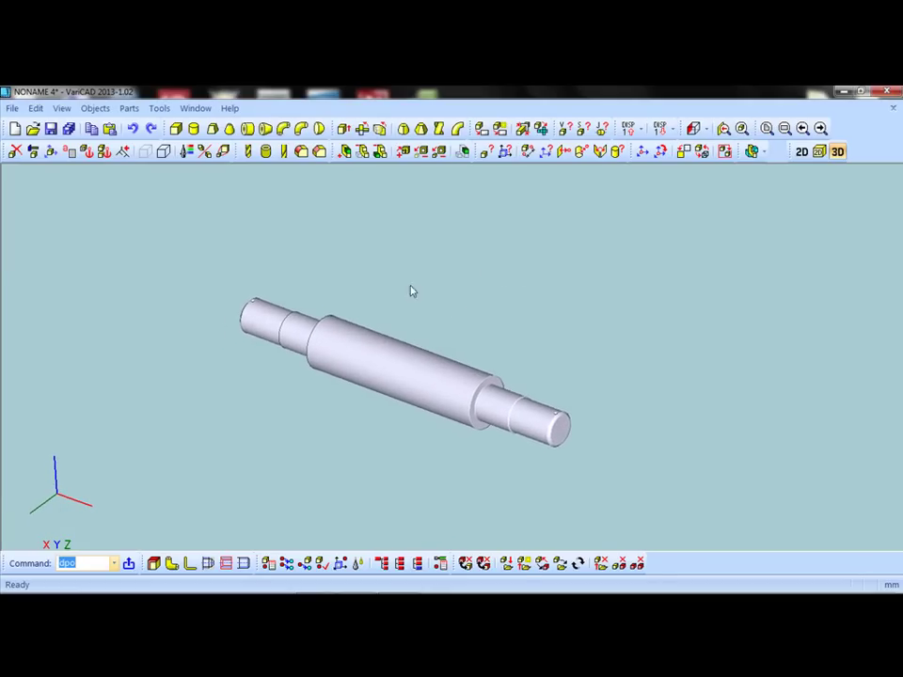
left_click(13, 108)
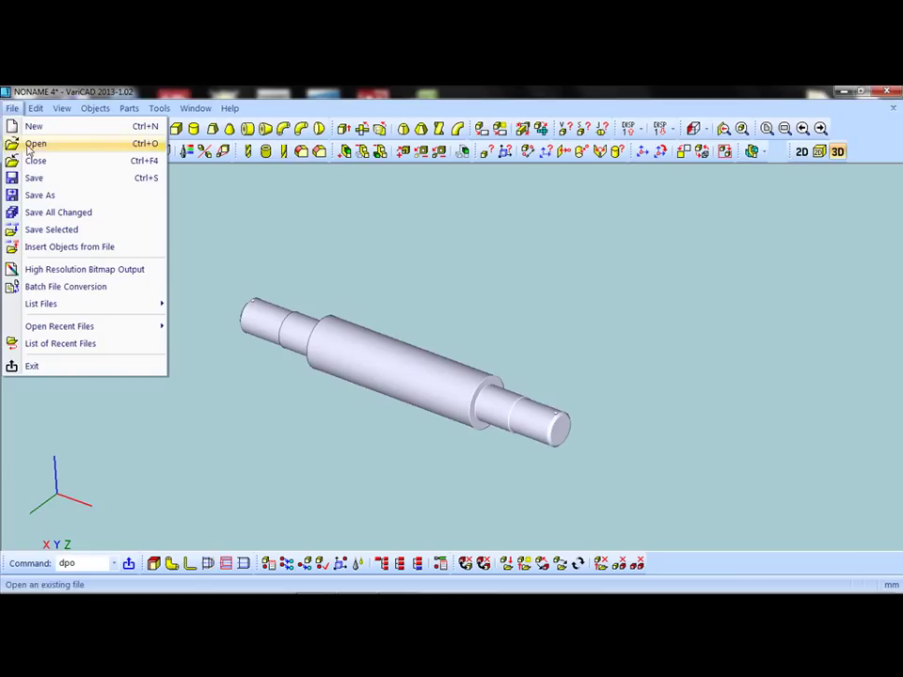
- Insert the roda wheel from file, seated on one end of the axle
left_click(66, 247)
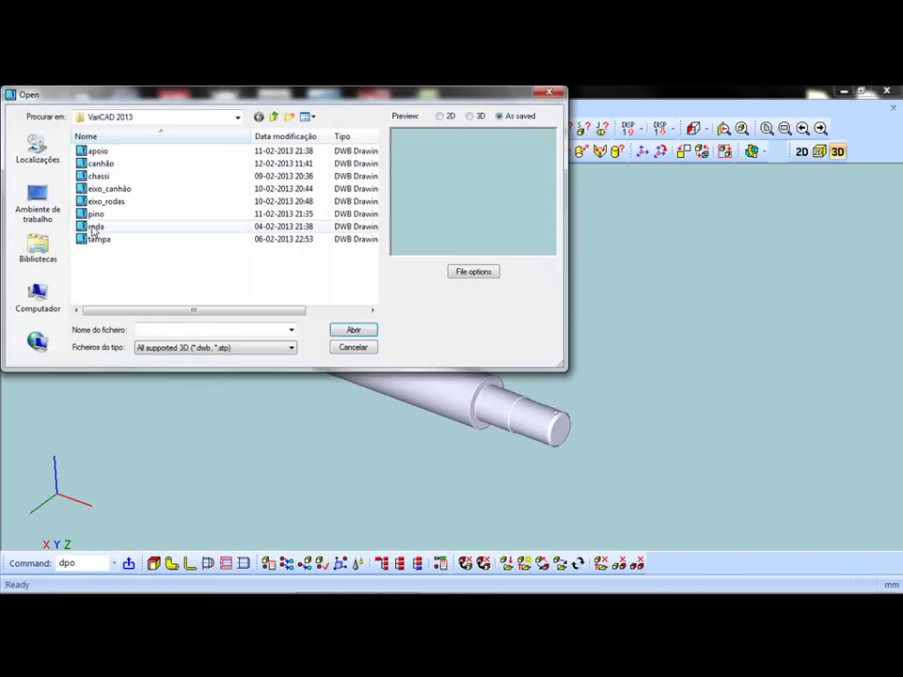
left_click(94, 227)
left_click(354, 329)
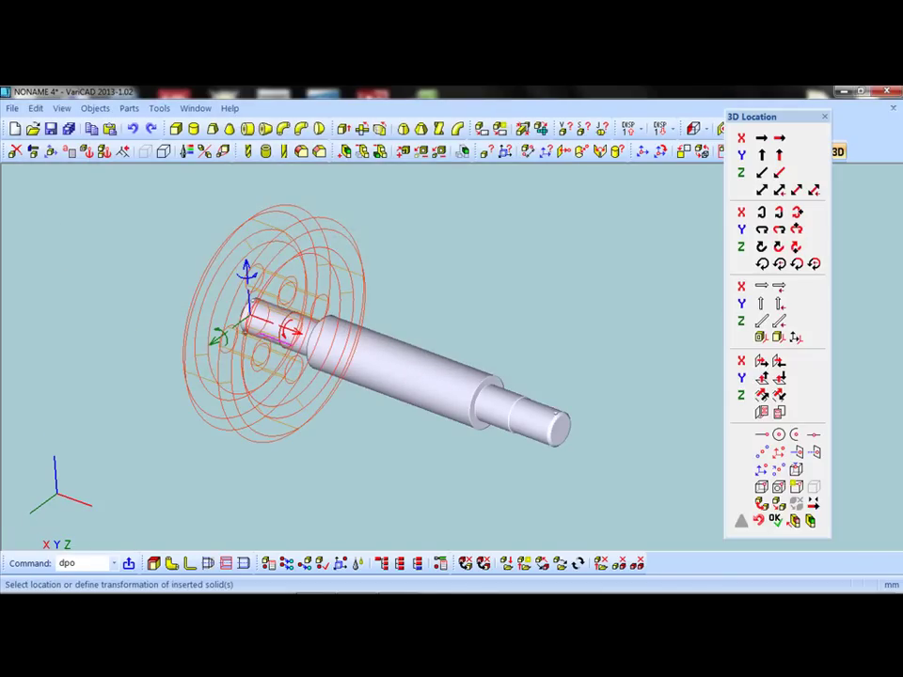
key("KP_1")
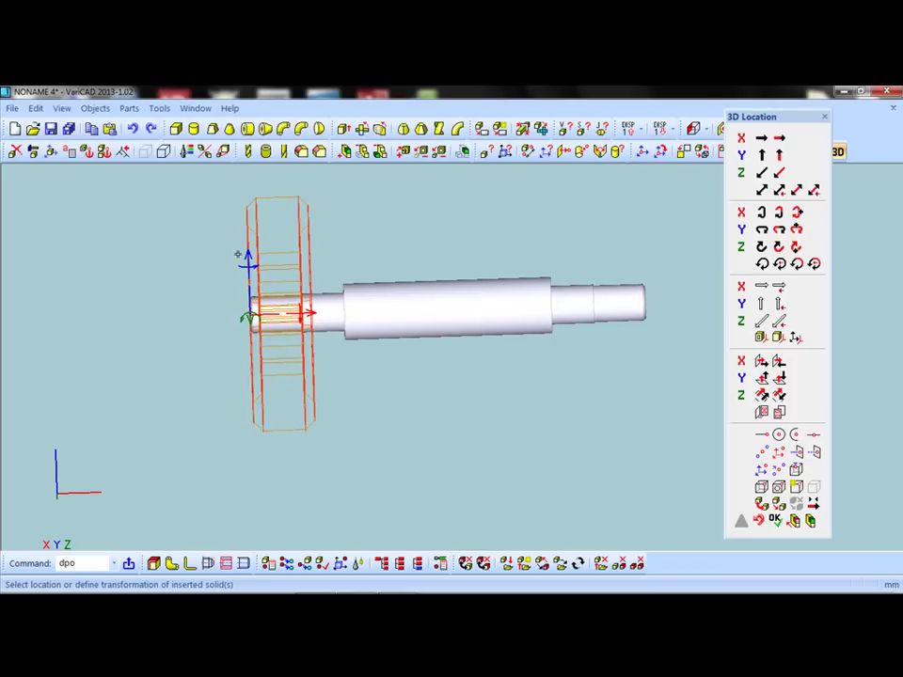
key("KP_5")
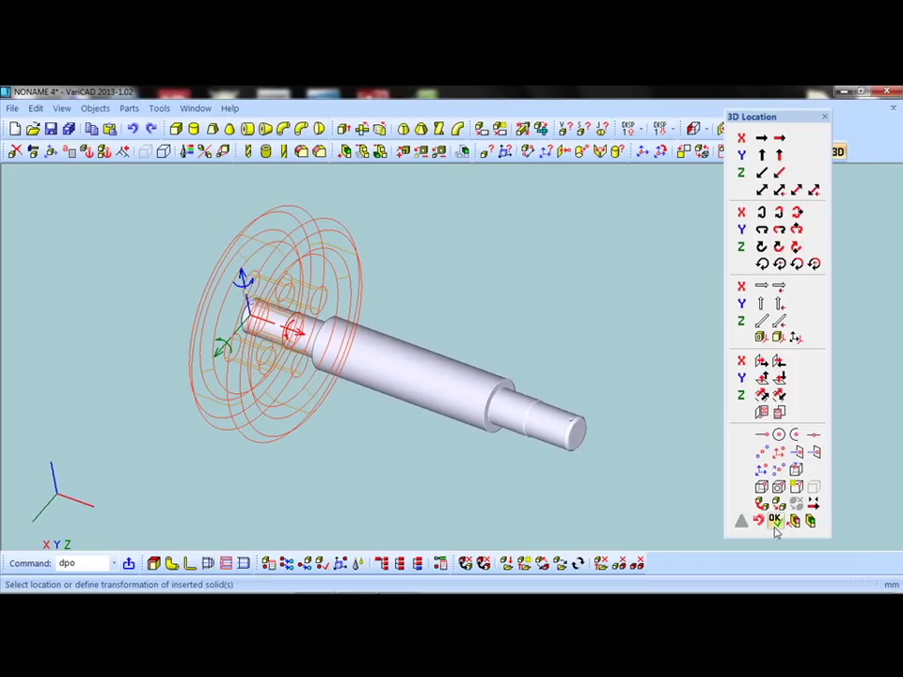
left_click(775, 522)
scroll(394, 429, "down", 1)
mouse_move(383, 442)
middle_mouse_down()
mouse_move(363, 428)
mouse_move(355, 441)
middle_mouse_up()
- Recolour the first wheel dark grey using colour 29
left_click(186, 151)
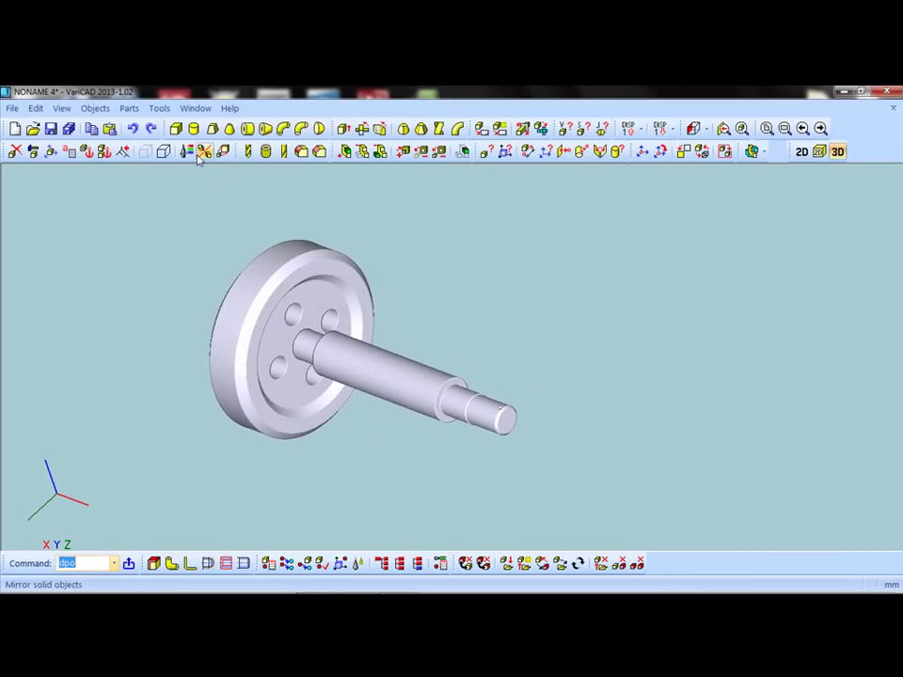
left_click(263, 247)
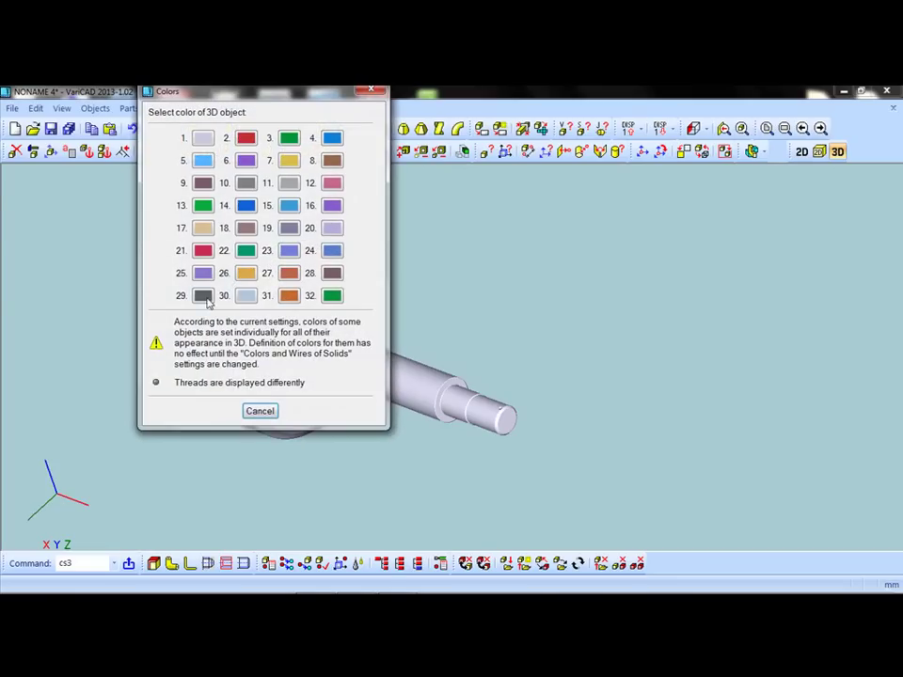
left_click(203, 296)
left_click(279, 272)
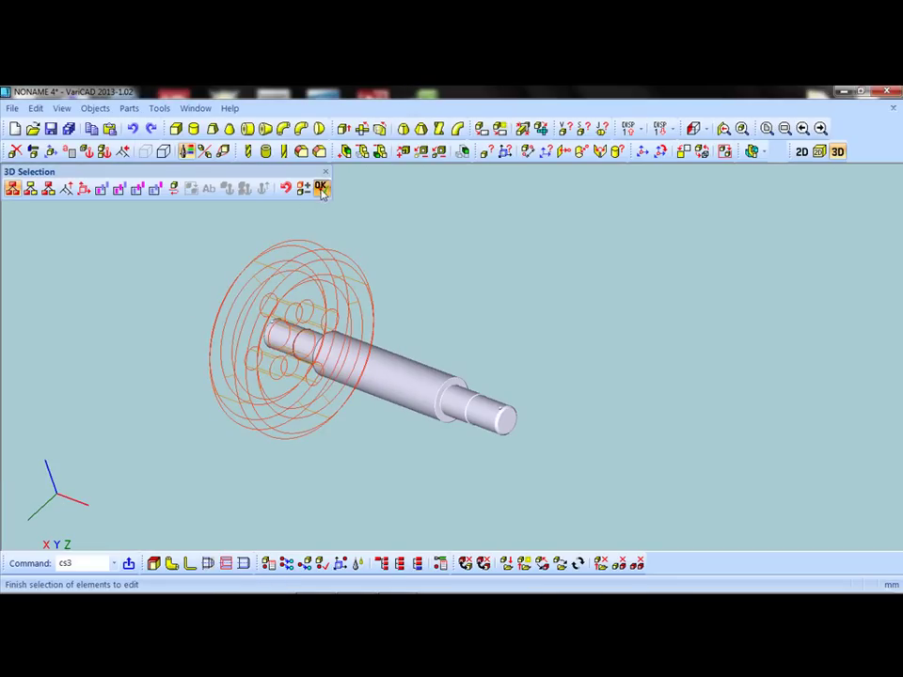
left_click(321, 191)
mouse_move(187, 247)
left_mouse_down()
mouse_move(262, 223)
mouse_move(296, 228)
mouse_move(203, 250)
mouse_move(189, 283)
left_mouse_up()
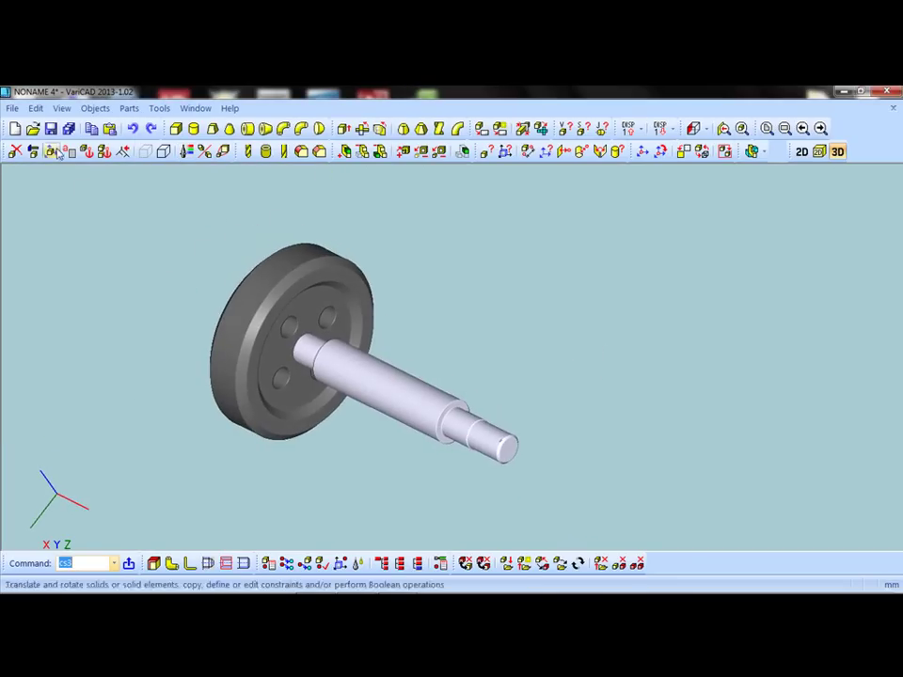
left_click(13, 108)
- Insert a second roda wheel and snap it toward the shaft's far end
left_click(57, 249)
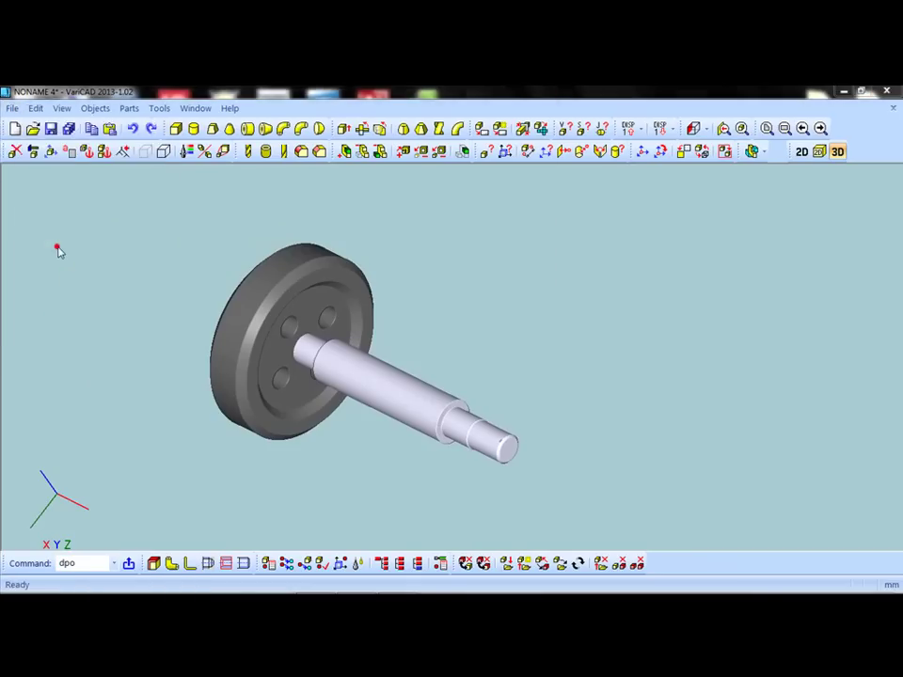
left_click(97, 227)
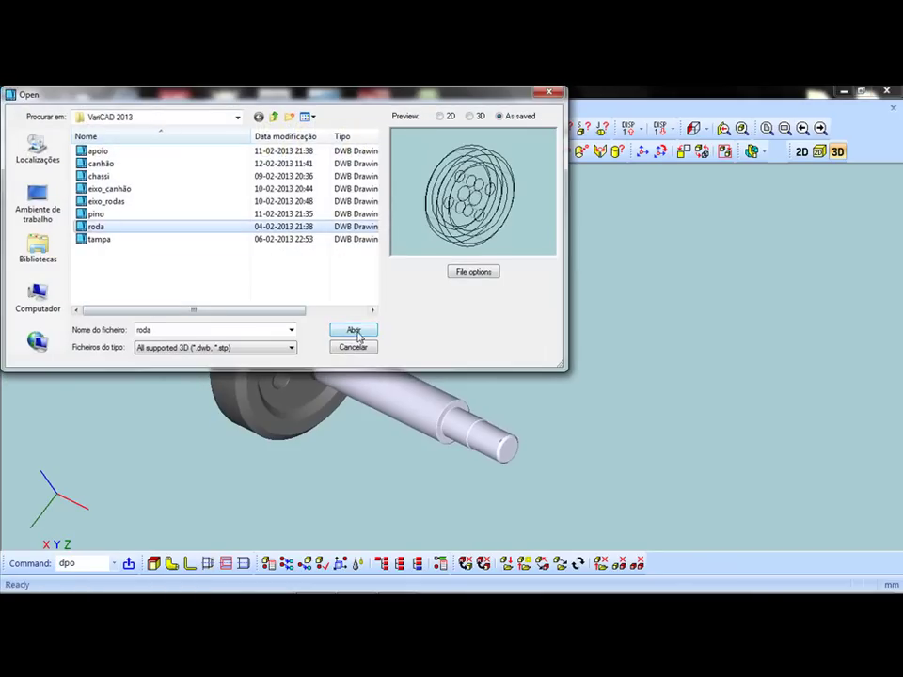
left_click(353, 331)
mouse_move(511, 369)
middle_mouse_down()
mouse_move(608, 285)
mouse_move(594, 290)
mouse_move(598, 410)
middle_mouse_up()
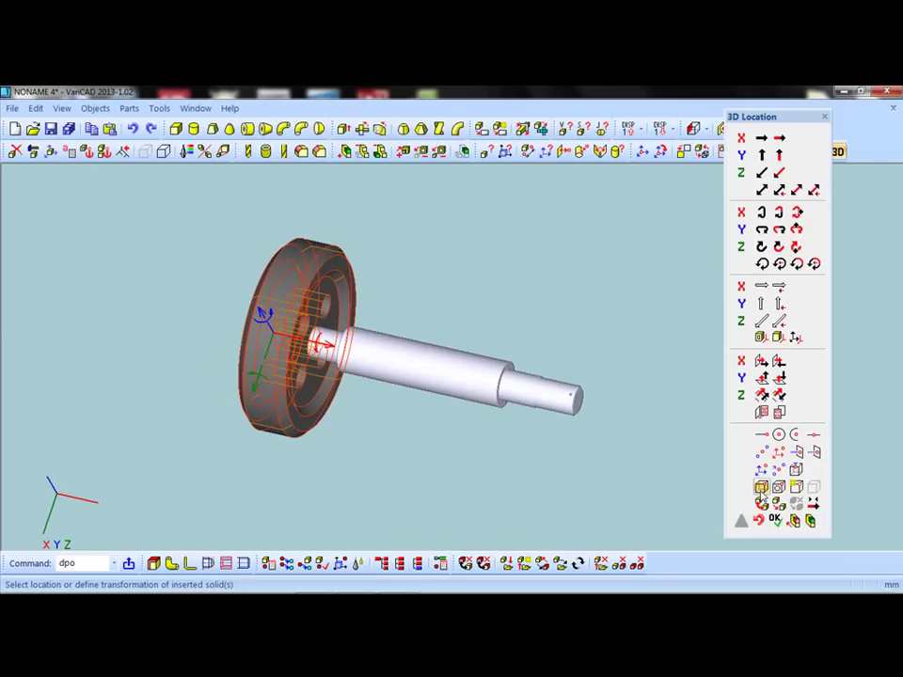
left_click(778, 435)
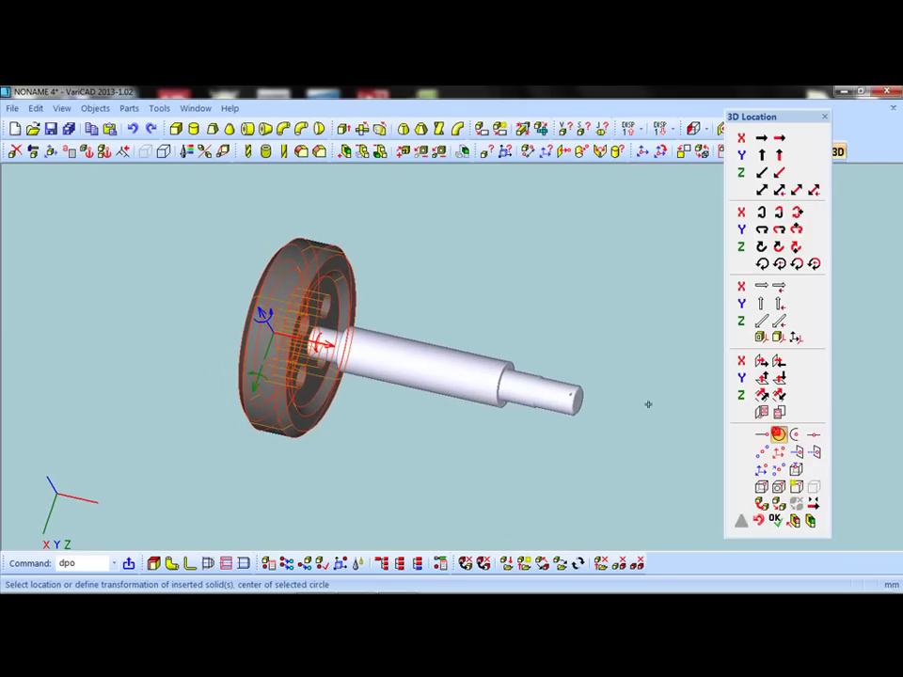
left_click(578, 397)
- Set the wheel's bore centre as insertion point and seat it on the shaft's end face
scroll(516, 426, "down", 2)
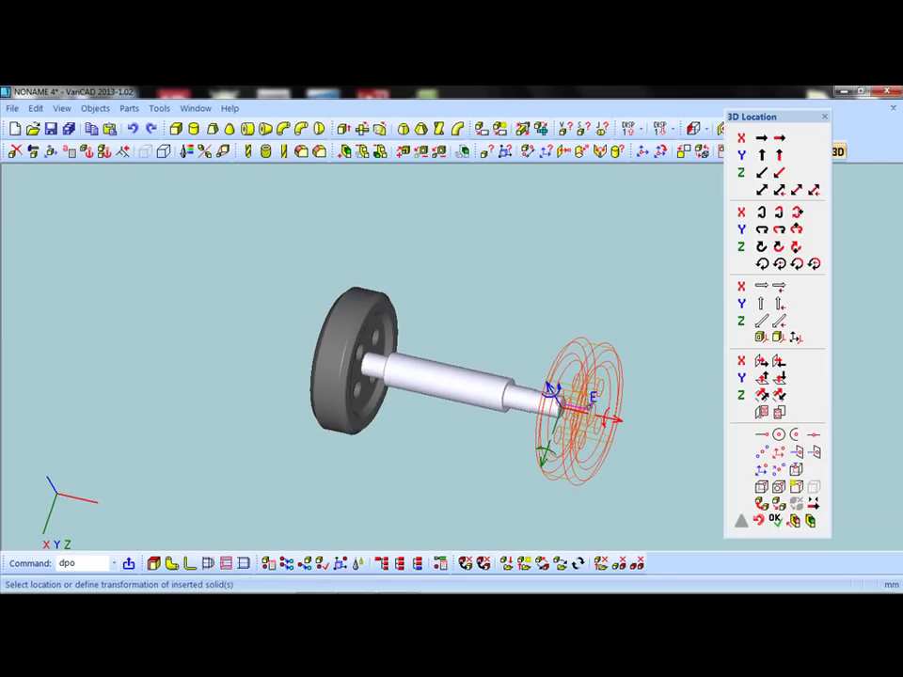
scroll(593, 398, "up", 1)
scroll(593, 398, "up", 1)
scroll(595, 399, "up", 2)
scroll(594, 400, "up", 1)
mouse_move(320, 299)
middle_mouse_down()
mouse_move(567, 350)
mouse_move(527, 357)
middle_mouse_up()
middle_click_drag(473, 348, 395, 350)
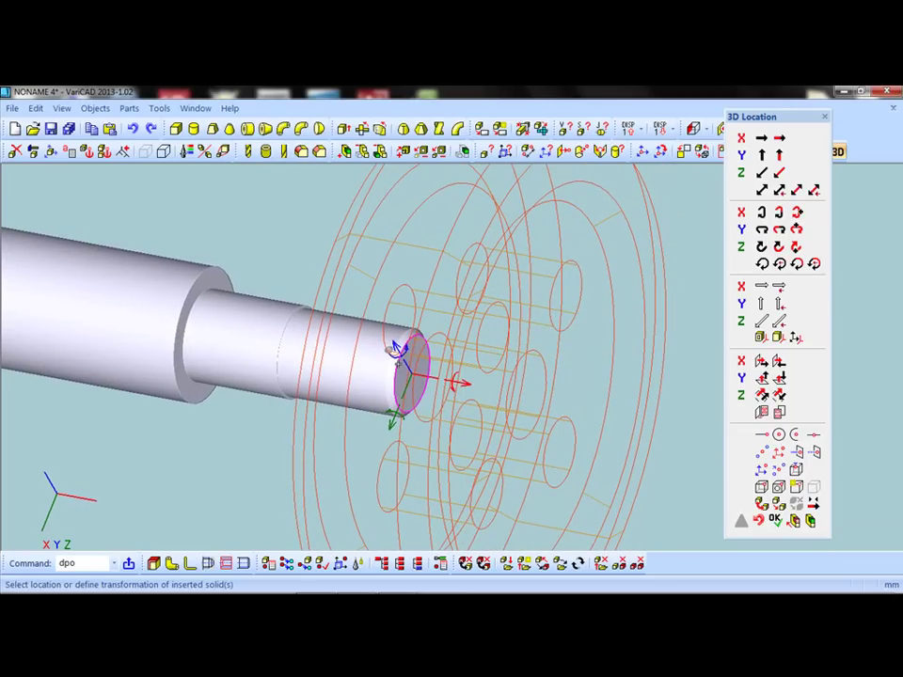
left_click(795, 485)
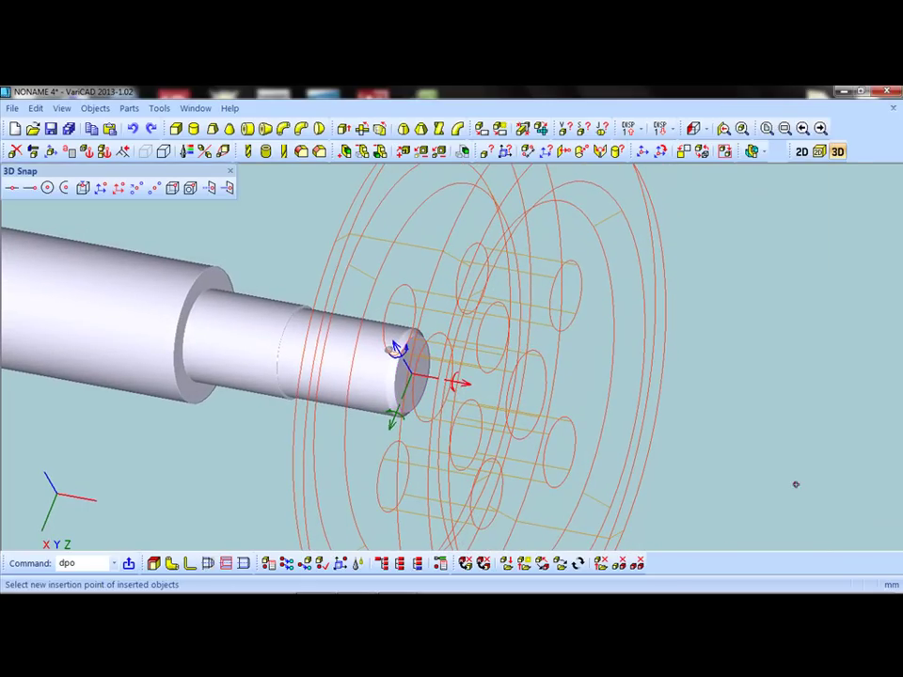
left_click(47, 188)
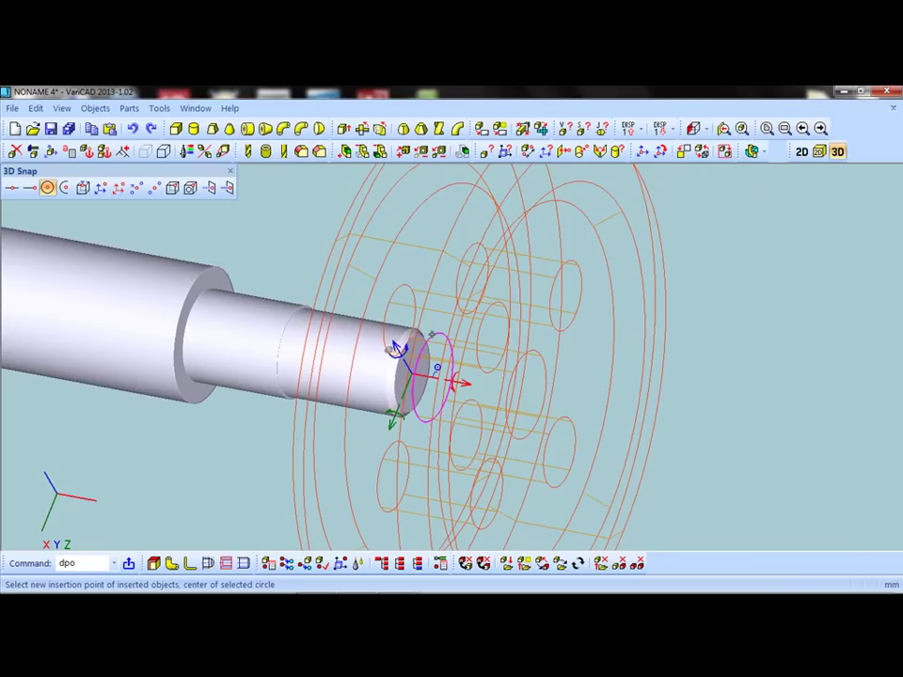
left_click(425, 346)
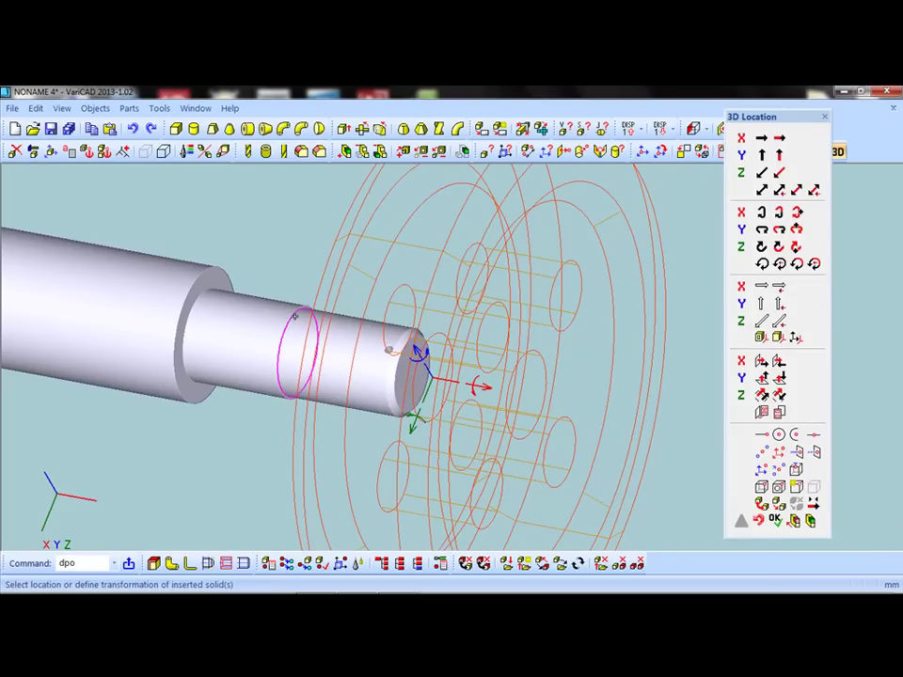
left_click(779, 435)
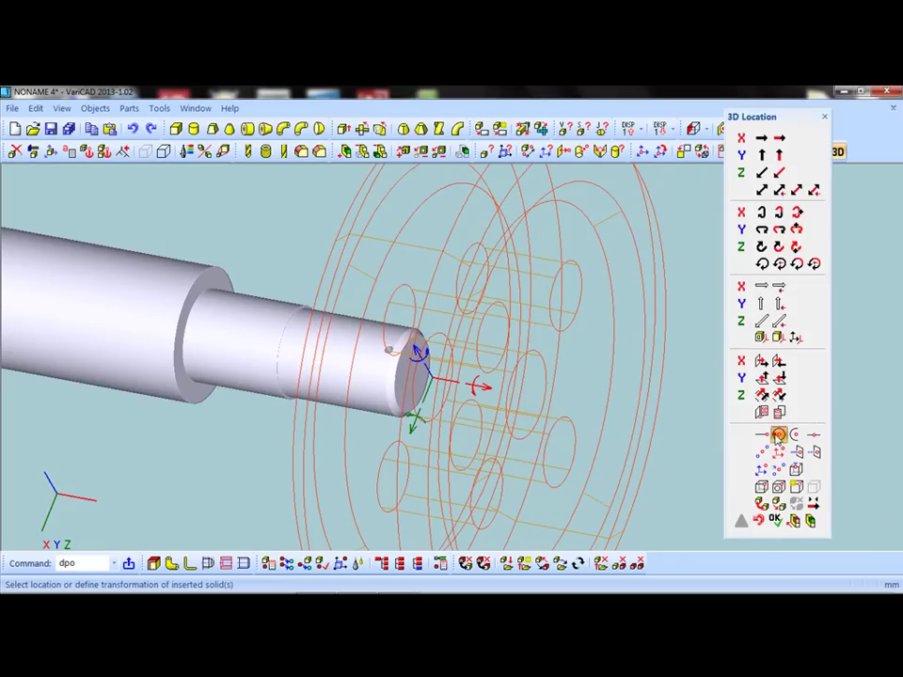
left_click(297, 313)
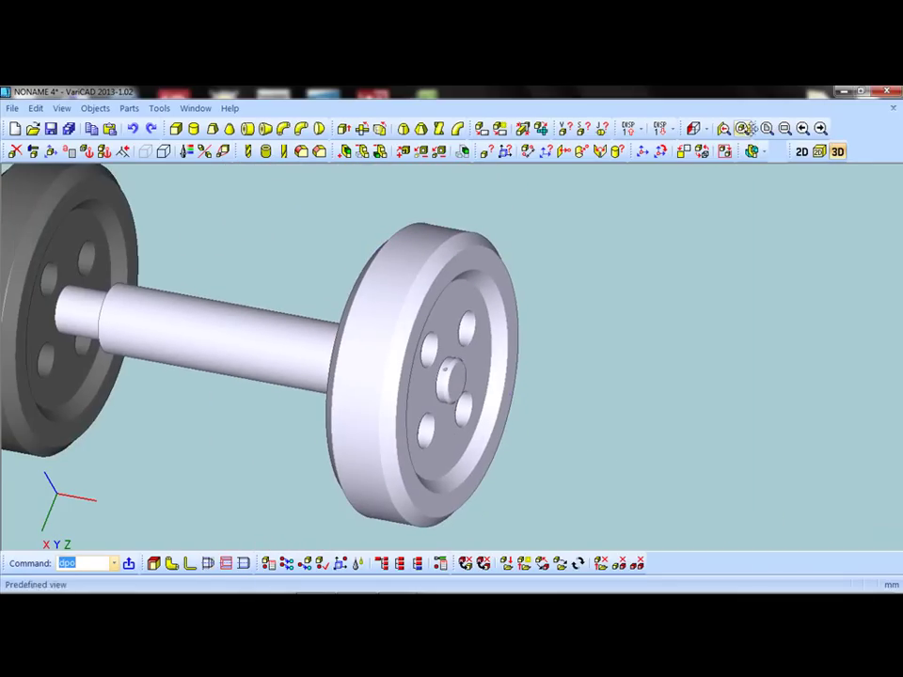
- Recolour the second wheel the same dark grey as the first
scroll(465, 295, "up", 1)
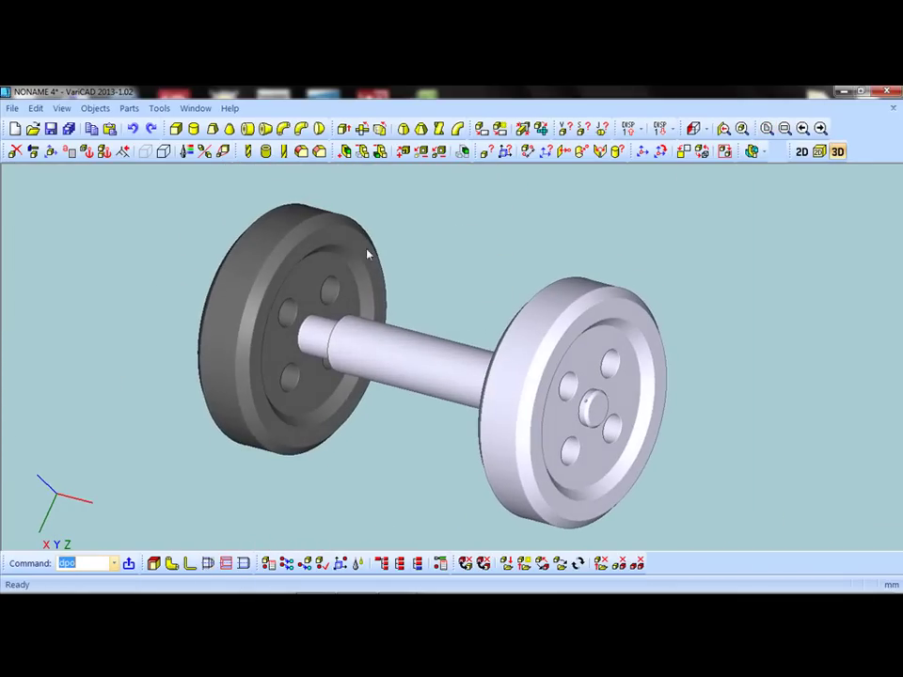
left_click(186, 152)
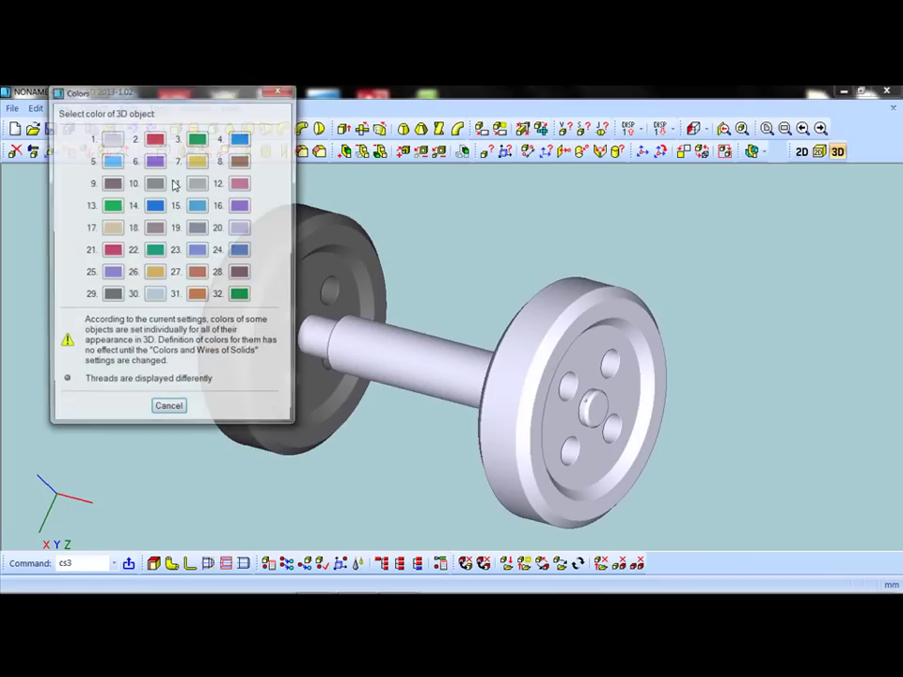
left_click(111, 298)
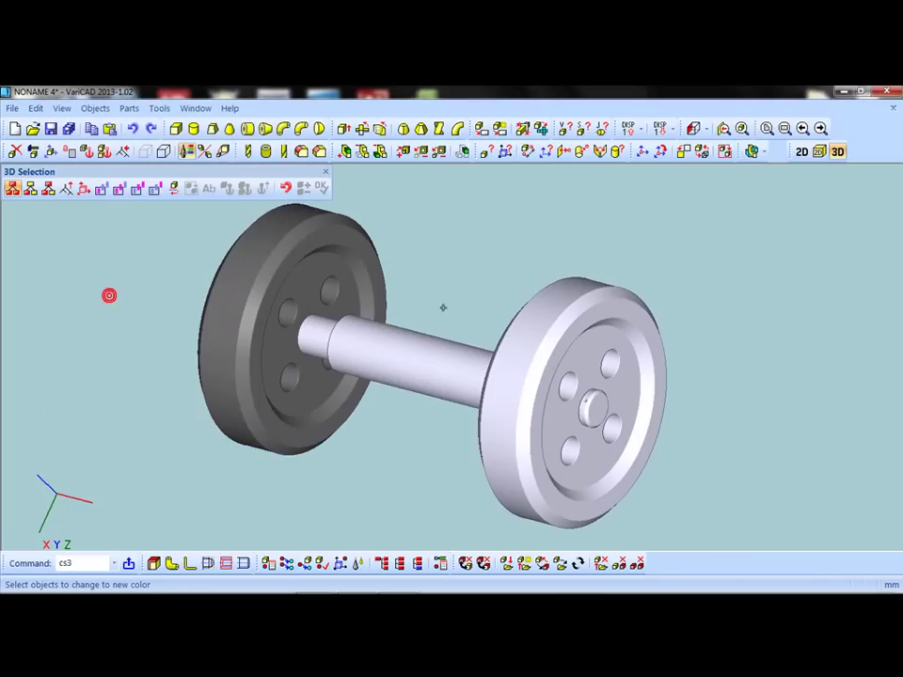
left_click(553, 313)
left_click(320, 187)
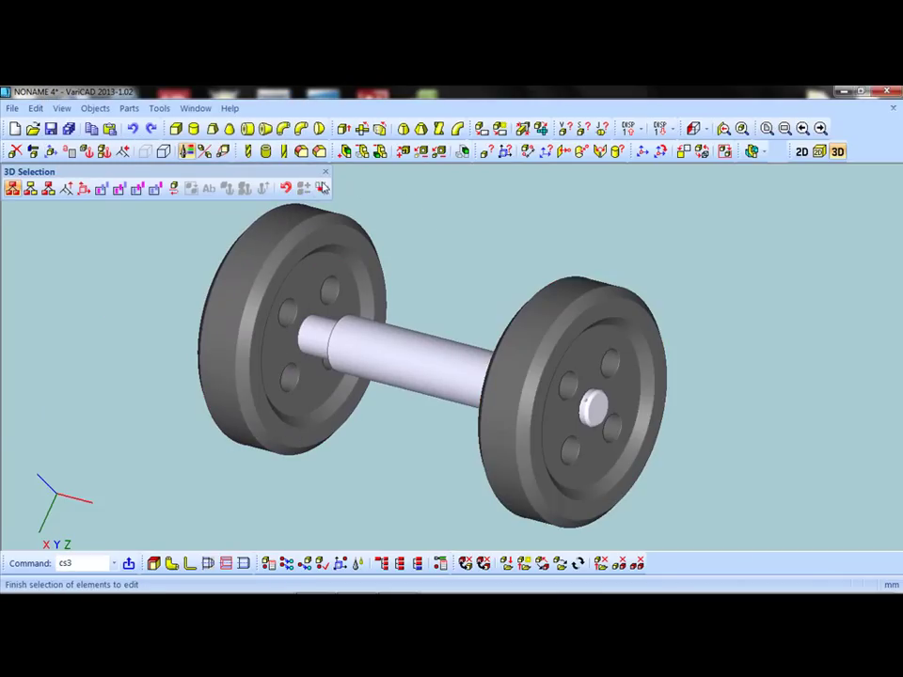
mouse_move(129, 291)
middle_mouse_down()
mouse_move(167, 264)
mouse_move(125, 298)
middle_mouse_up()
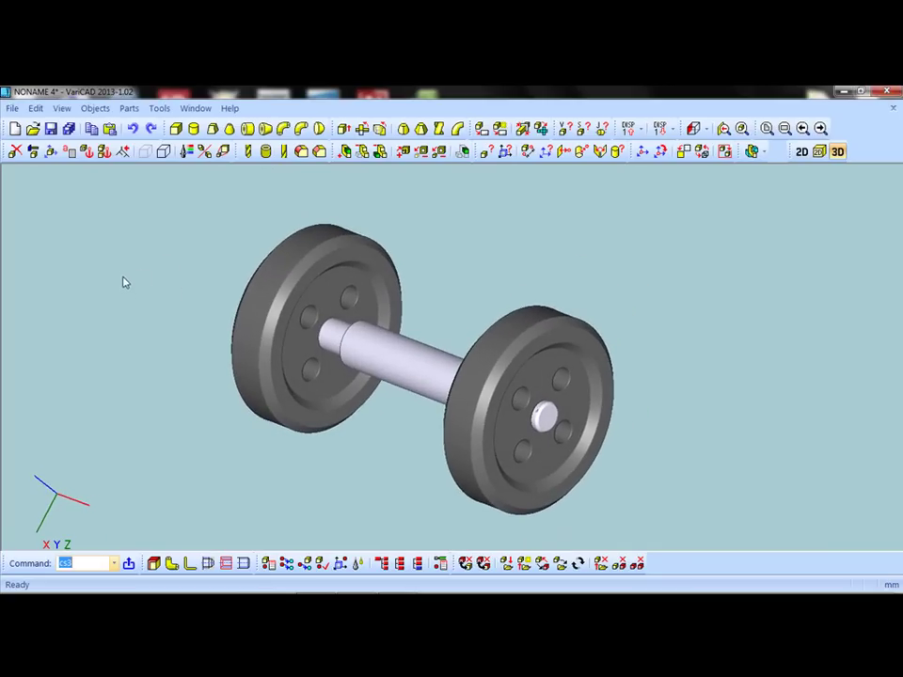
- Insert the pino pin from file, snapped to the right wheel's hub circle centre
left_click(12, 111)
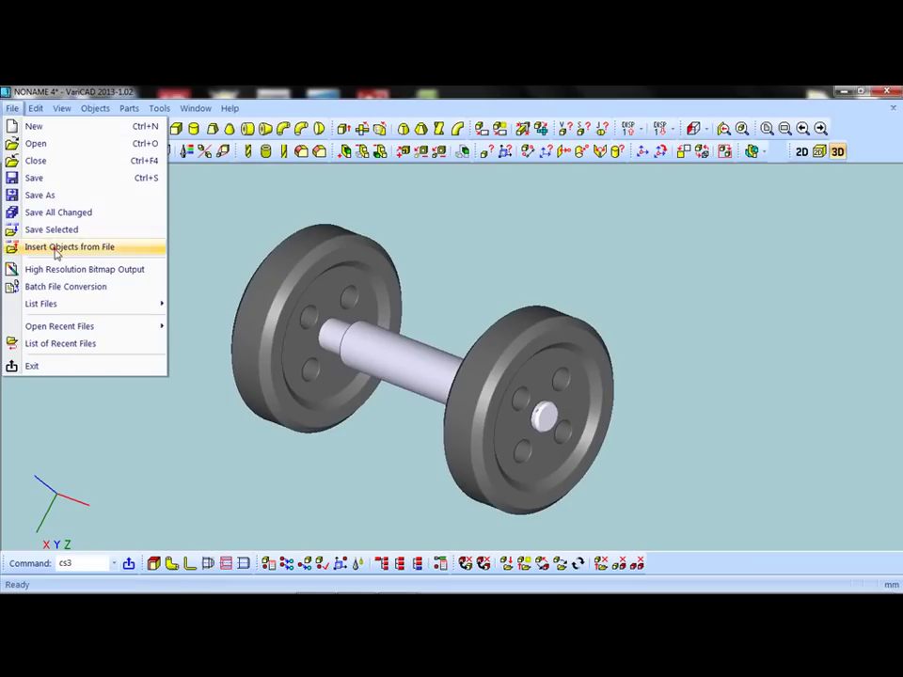
left_click(56, 248)
left_click(85, 214)
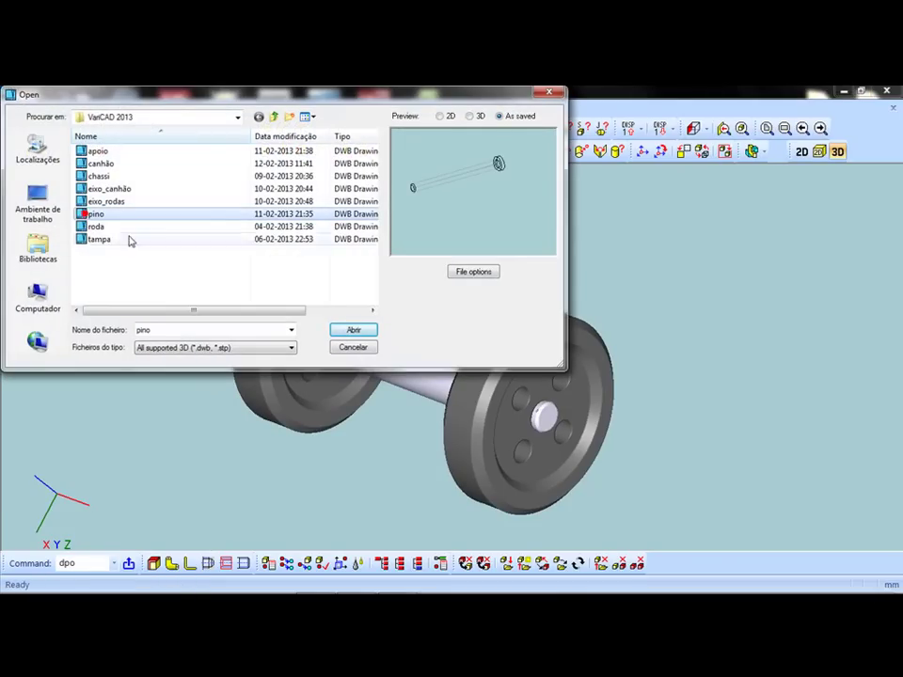
left_click(353, 329)
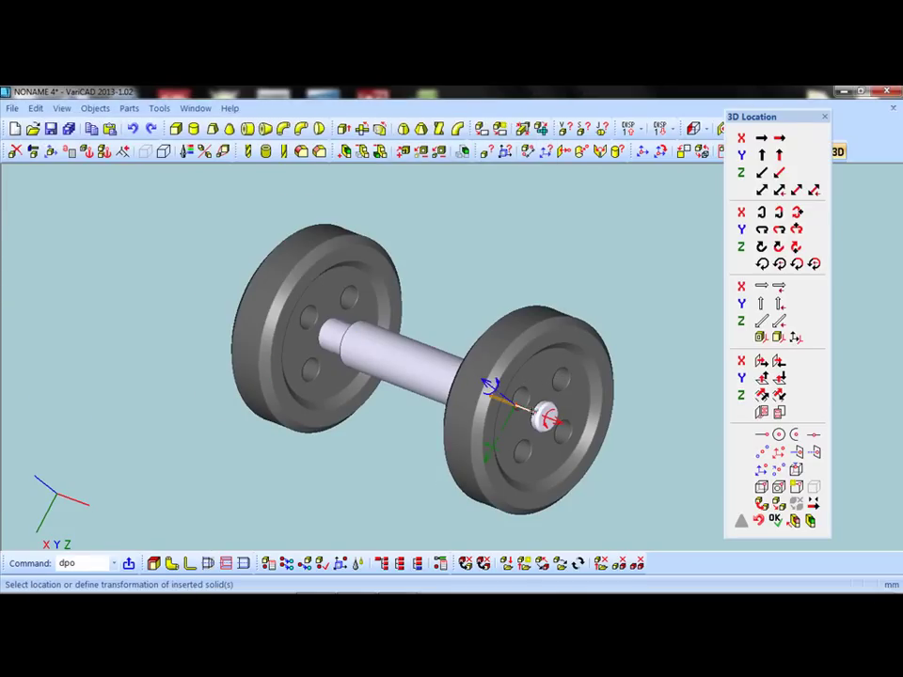
scroll(548, 417, "up", 1)
scroll(564, 422, "up", 2)
scroll(602, 425, "up", 2)
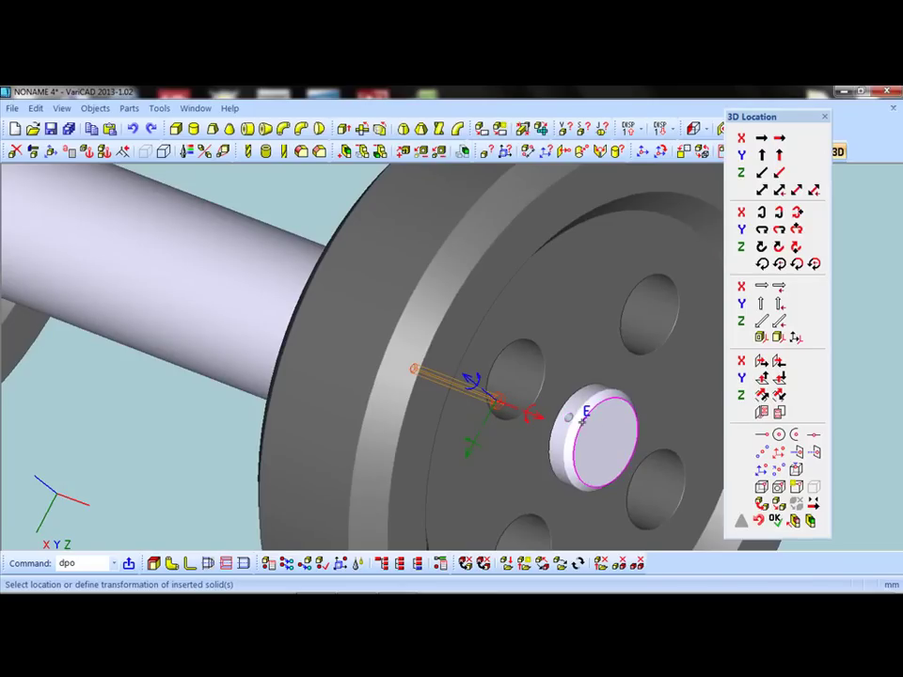
left_click(780, 436)
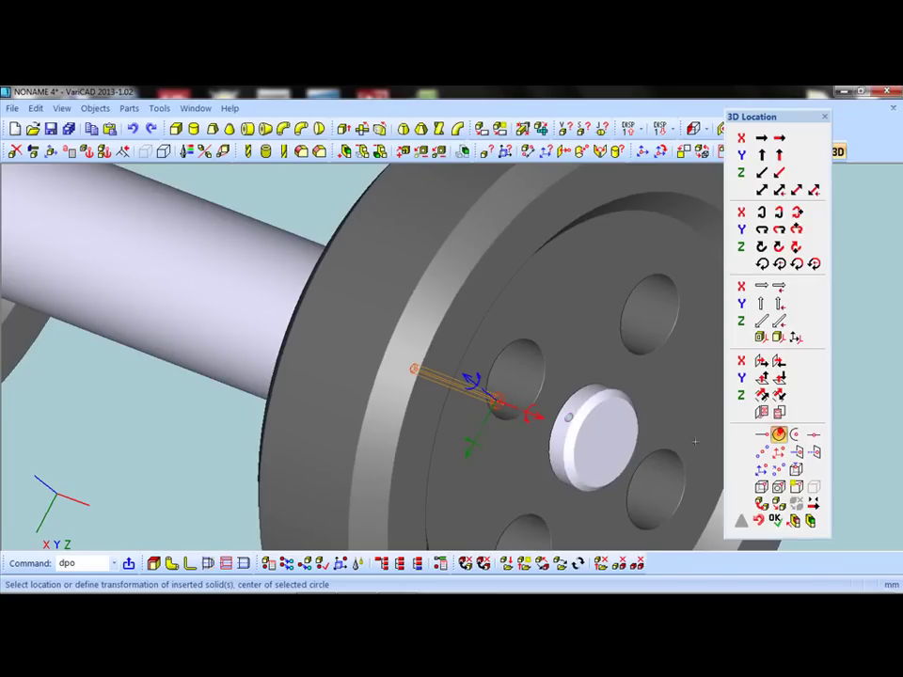
left_click(635, 443)
- Rotate the pin 90° and slide it along its axis into the hub
key("Left")
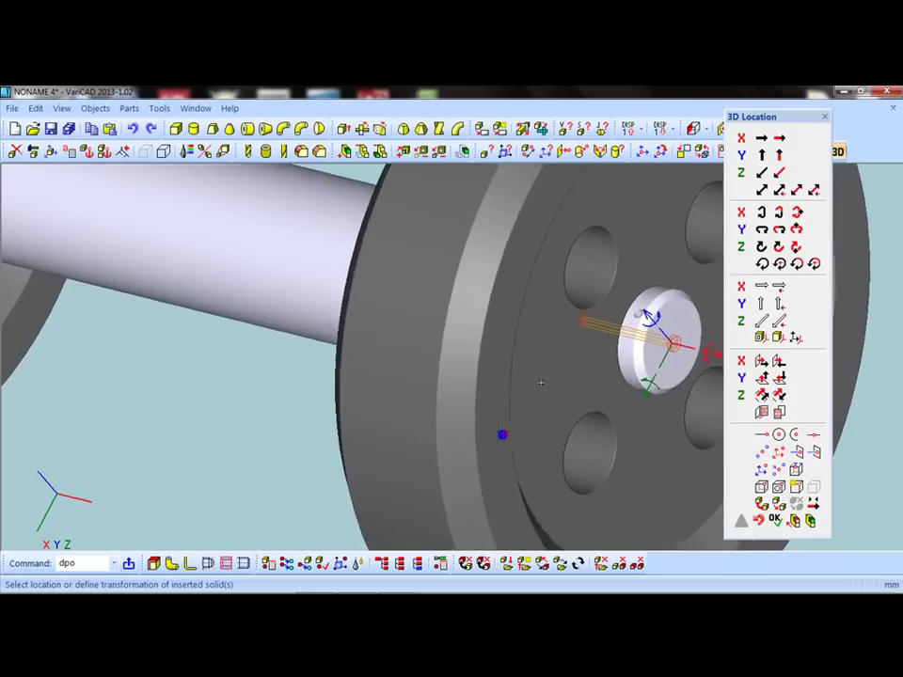
key("Right")
key("Right")
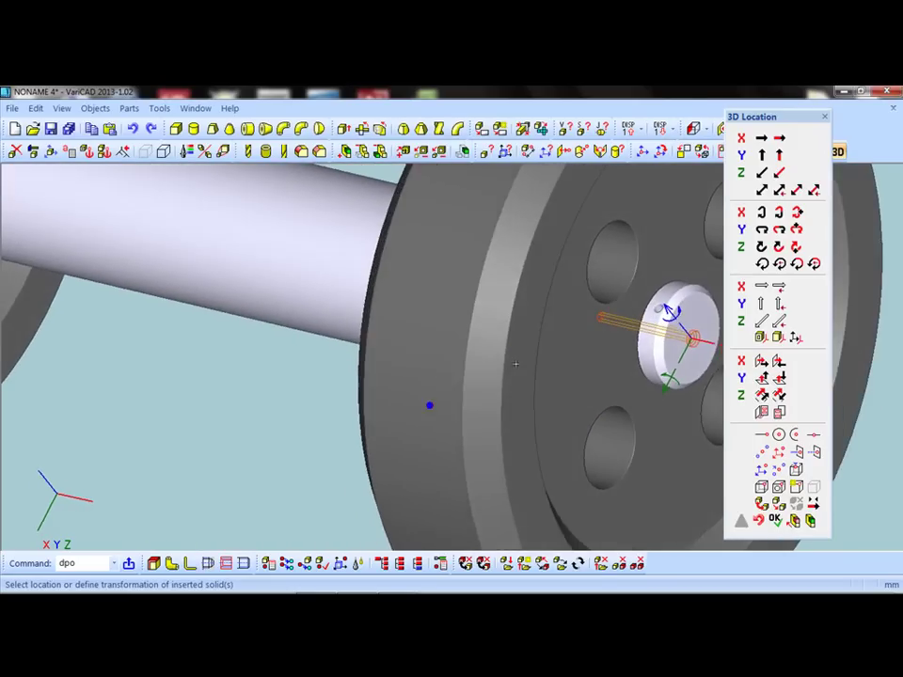
key("Left")
key("Left")
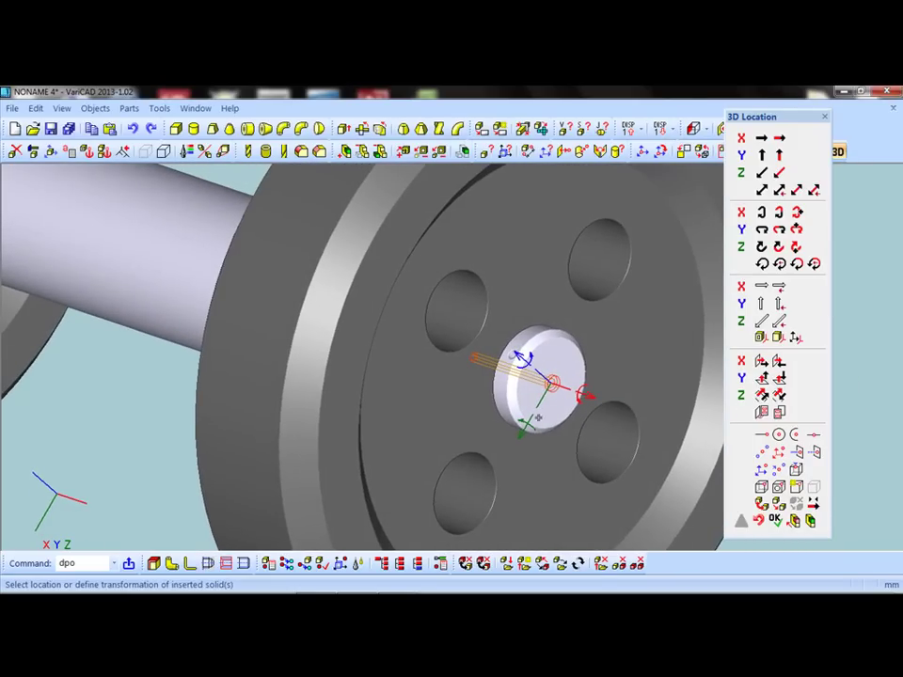
left_click(522, 419)
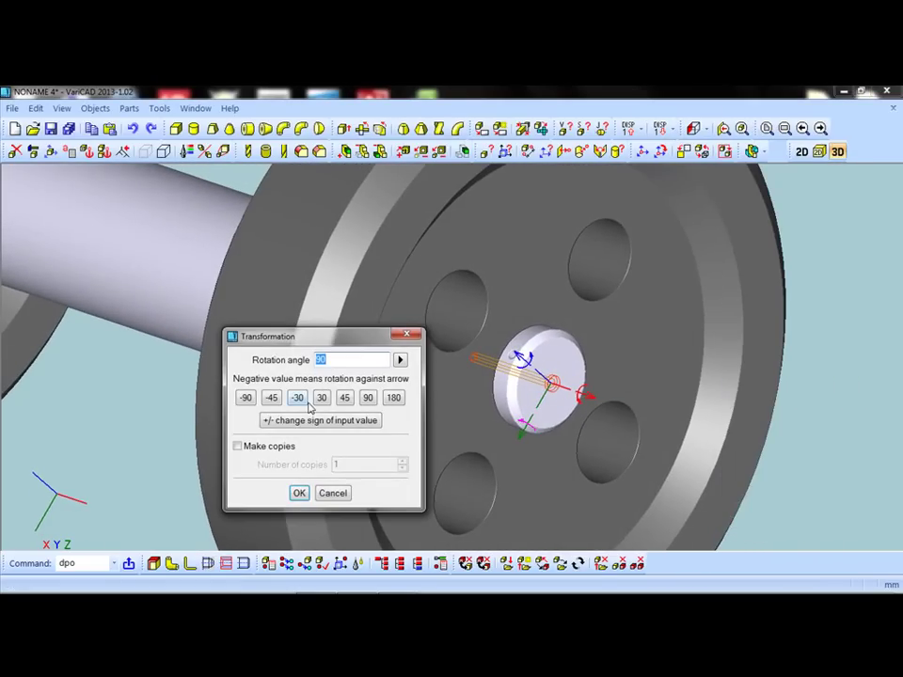
left_click(299, 492)
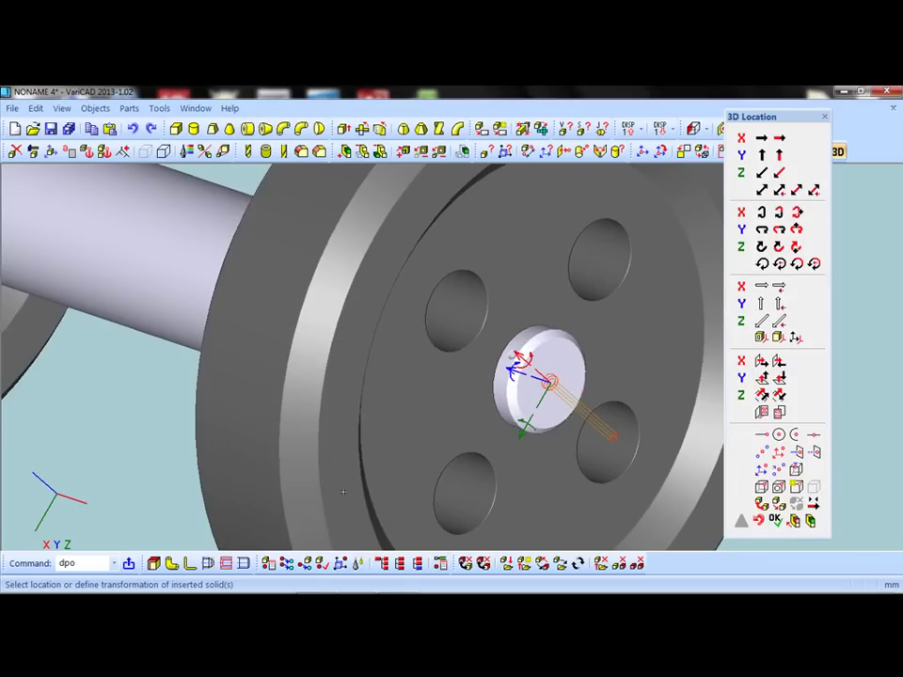
middle_click_drag(417, 409, 509, 407)
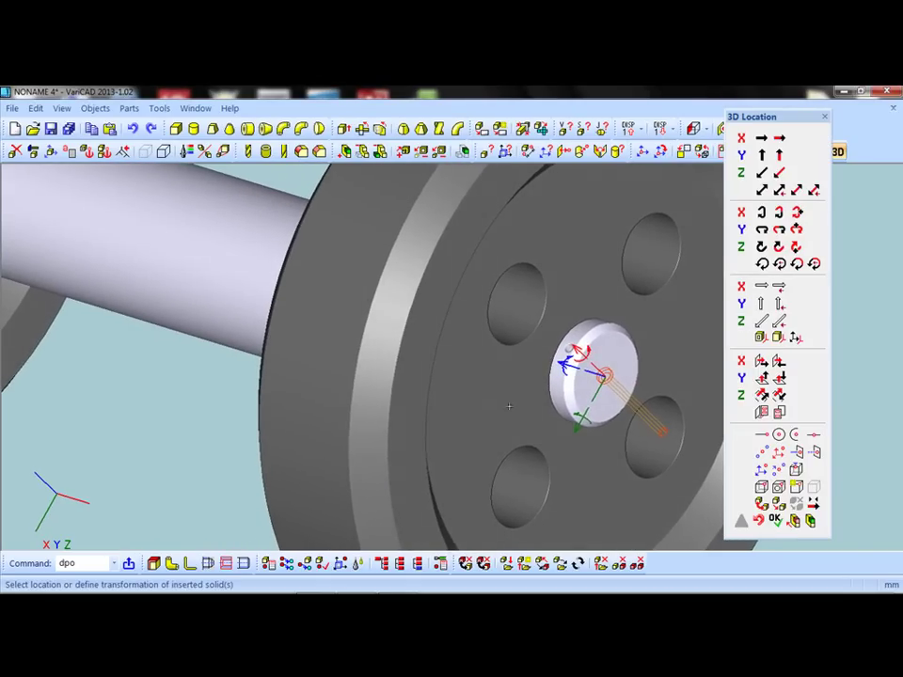
left_click(571, 366)
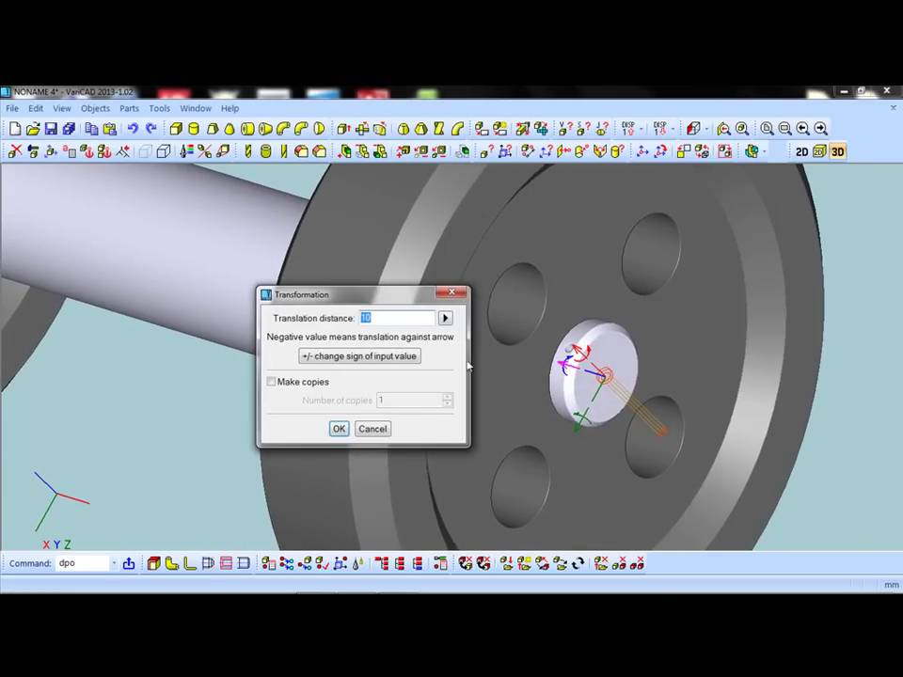
left_click(343, 430)
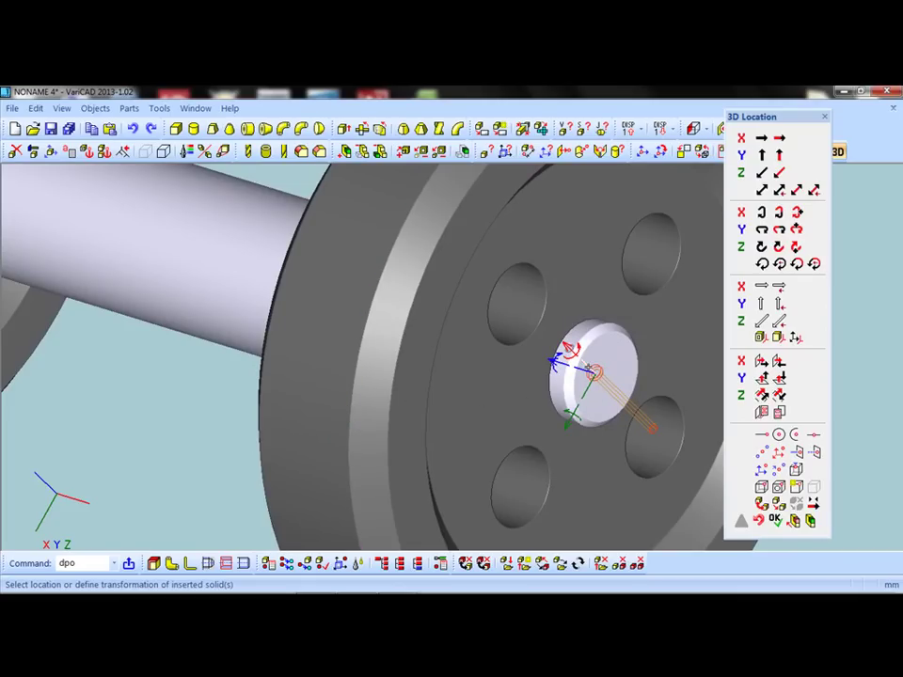
left_click_drag(589, 369, 570, 348)
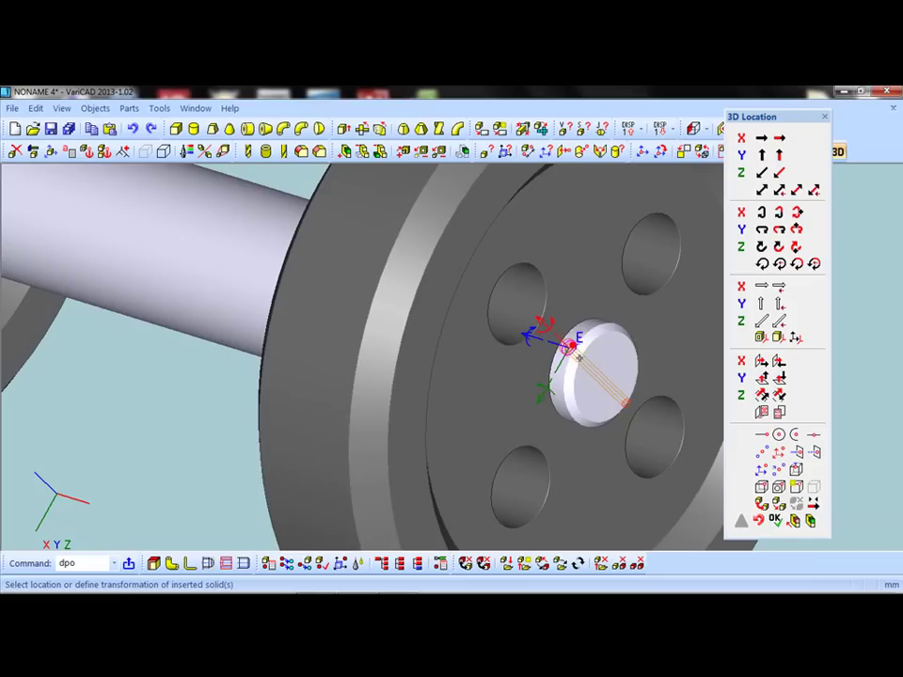
left_click(777, 523)
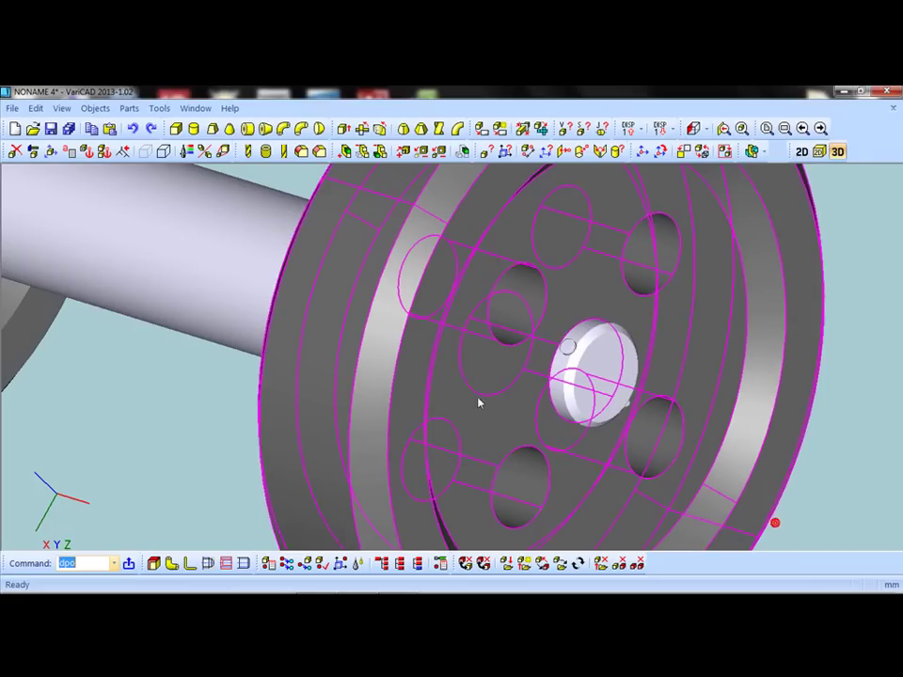
scroll(470, 395, "down", 2)
scroll(453, 389, "down", 2)
mouse_move(276, 400)
middle_mouse_down()
mouse_move(309, 435)
mouse_move(329, 335)
mouse_move(234, 282)
mouse_move(217, 251)
middle_mouse_up()
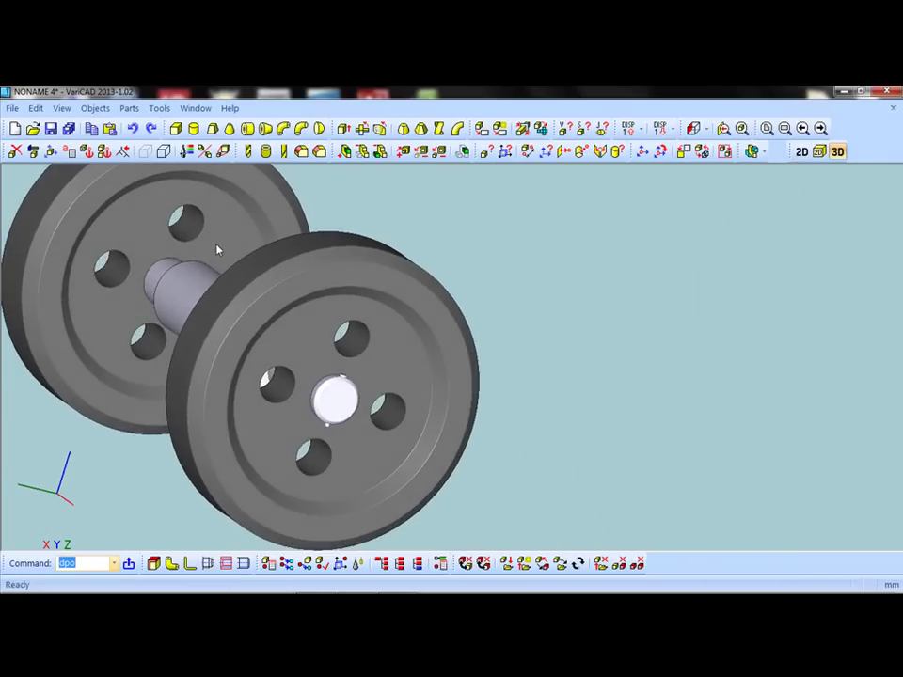
scroll(298, 335, "up", 2)
scroll(302, 353, "up", 3)
mouse_move(429, 383)
middle_mouse_down()
mouse_move(474, 347)
mouse_move(439, 329)
middle_mouse_up()
scroll(435, 339, "up", 2)
scroll(435, 338, "up", 2)
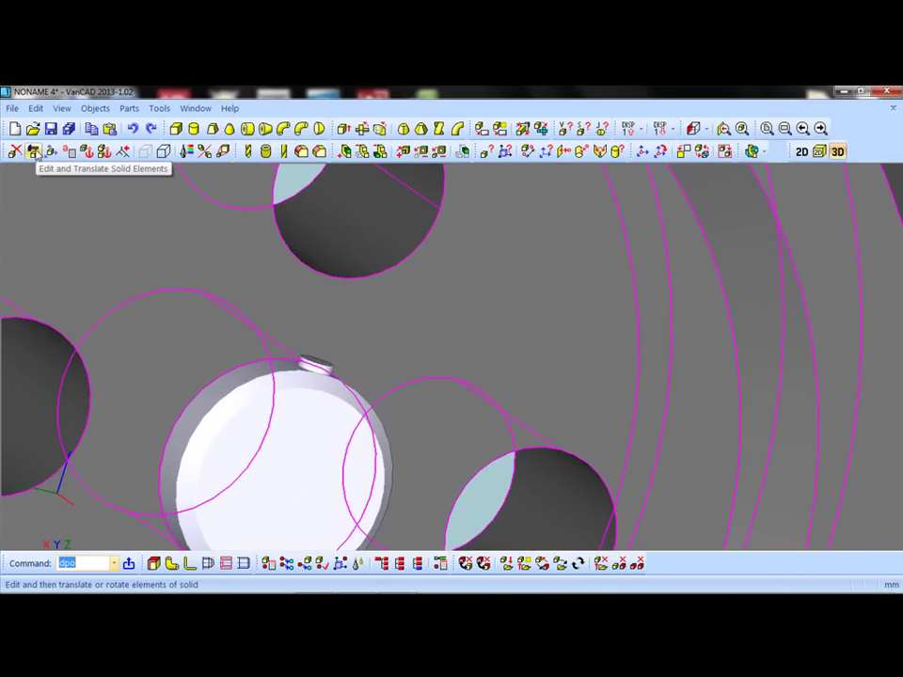
- Move the pin 2 mm along the X axis with Translate/Rotate Solids
left_click(34, 153)
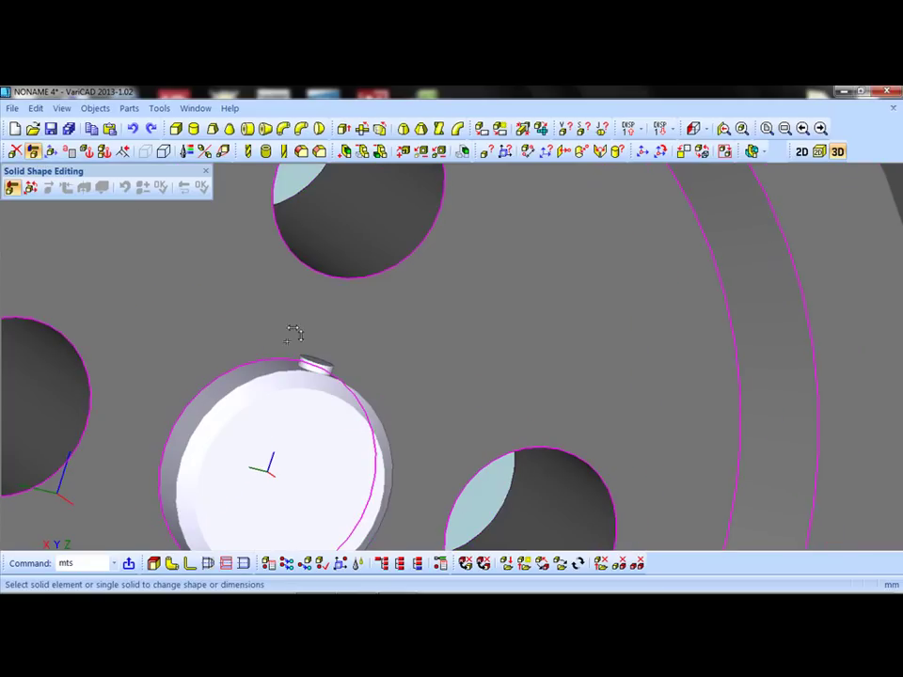
left_click(320, 363)
right_click(359, 327)
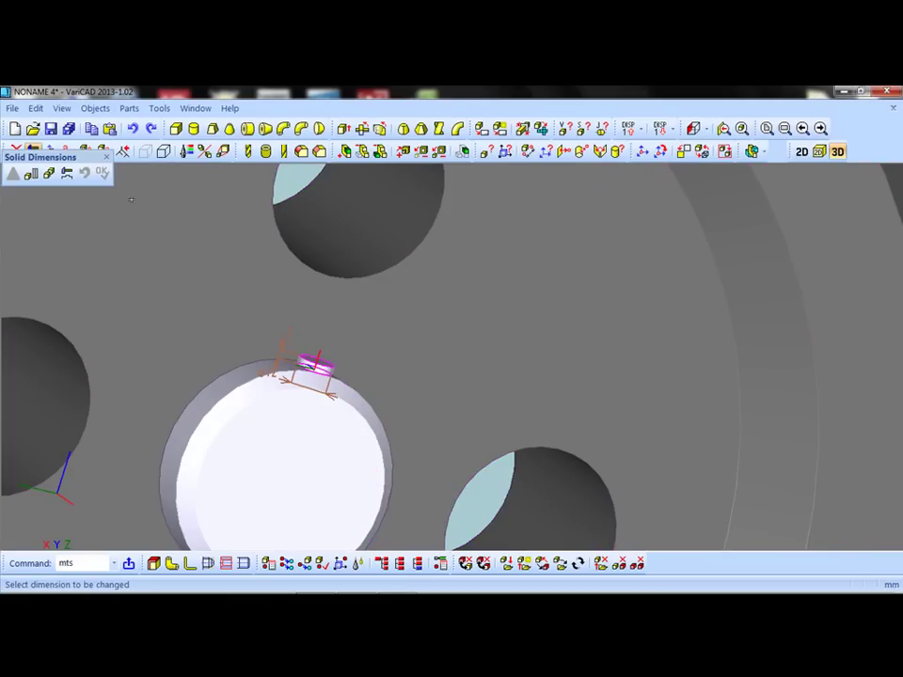
left_click(101, 172)
left_click(50, 152)
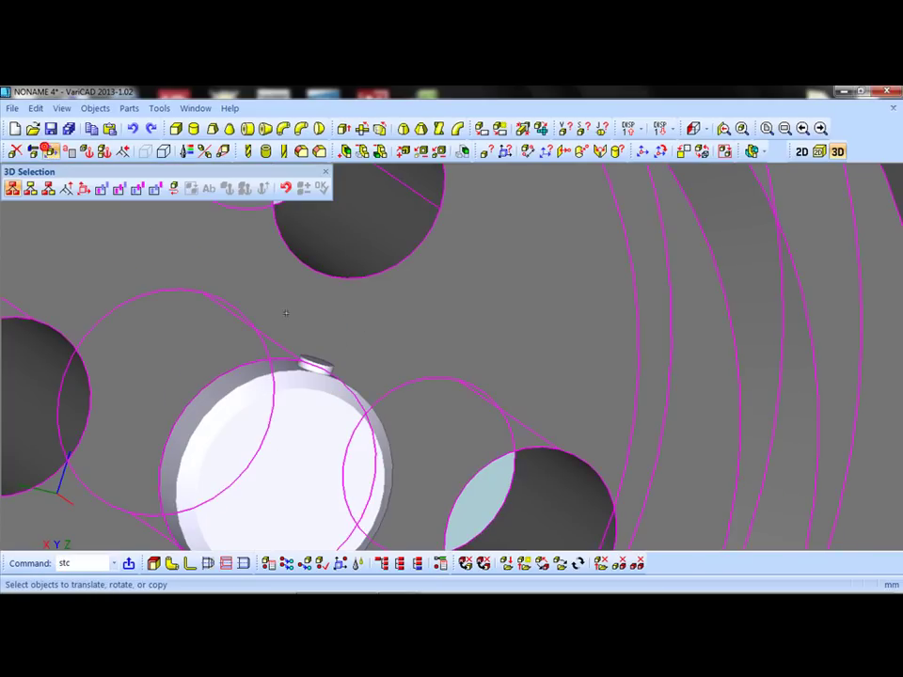
left_click(315, 364)
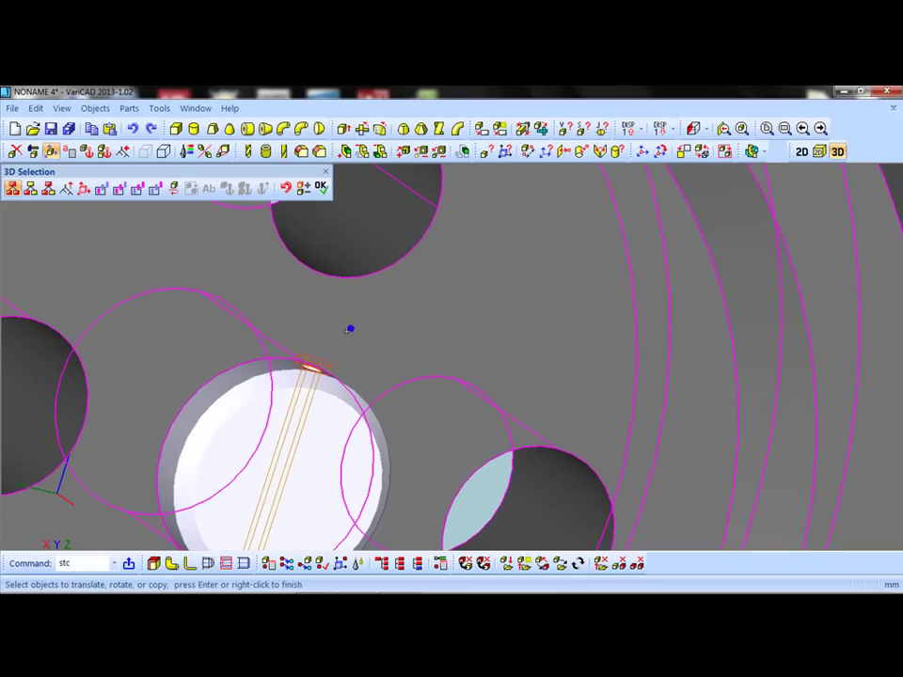
left_click(319, 191)
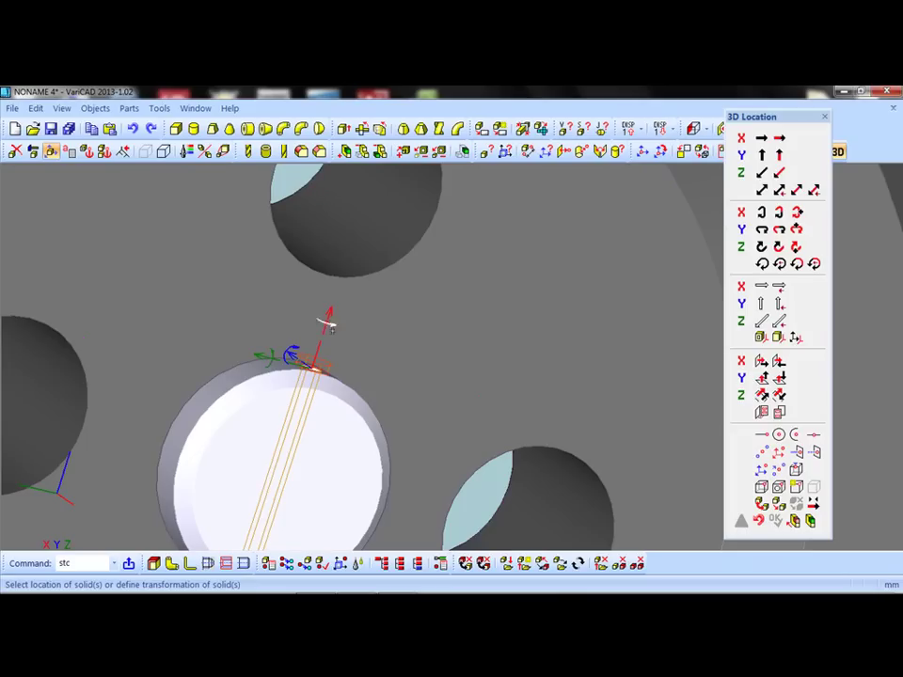
left_click(318, 348)
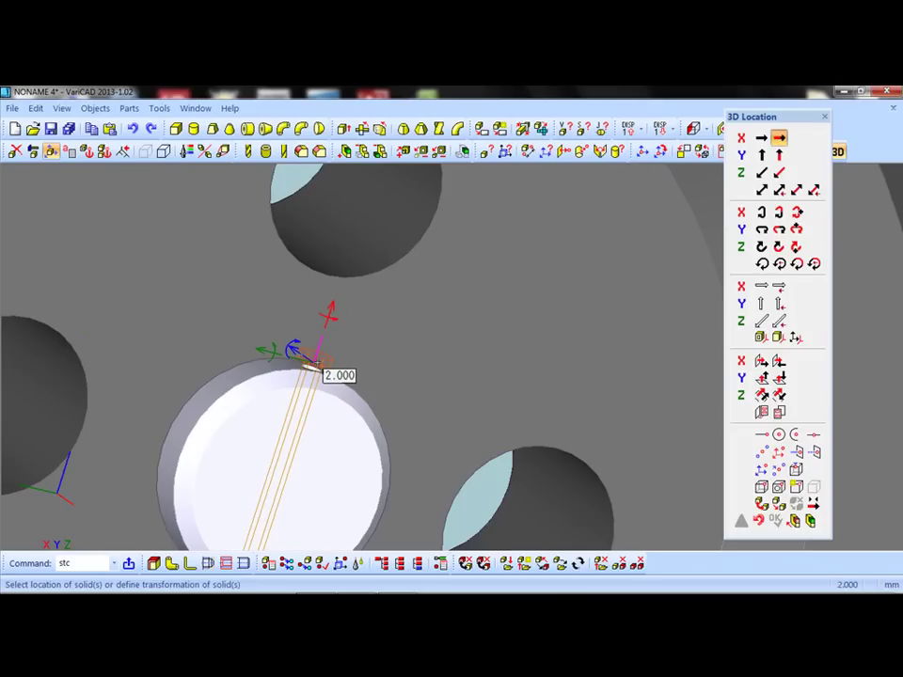
left_click(345, 369)
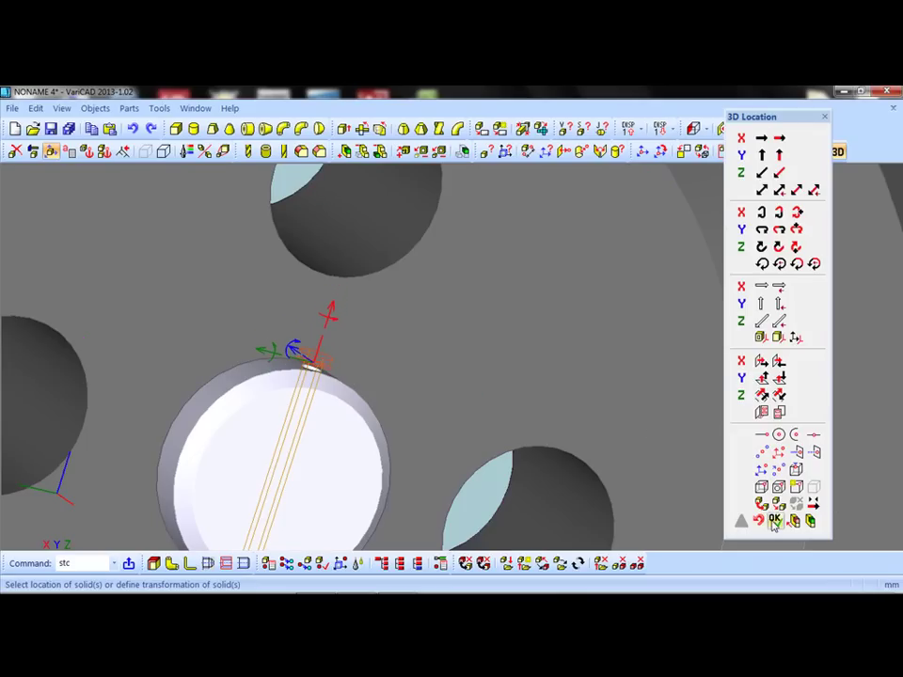
left_click(774, 521)
scroll(345, 340, "down", 2)
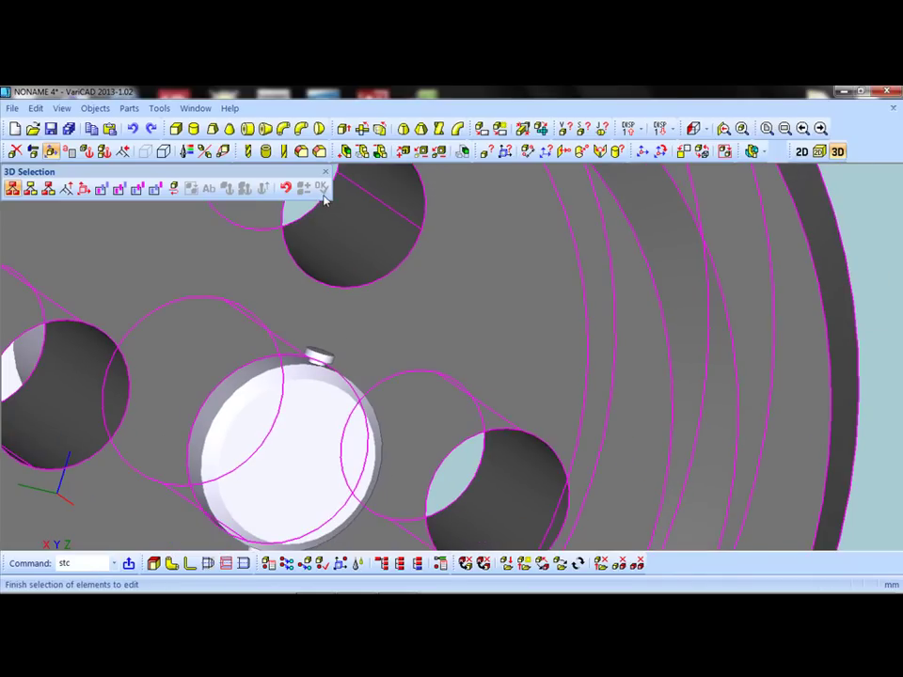
- Colour the hub pin blue using colour 14
key("Escape")
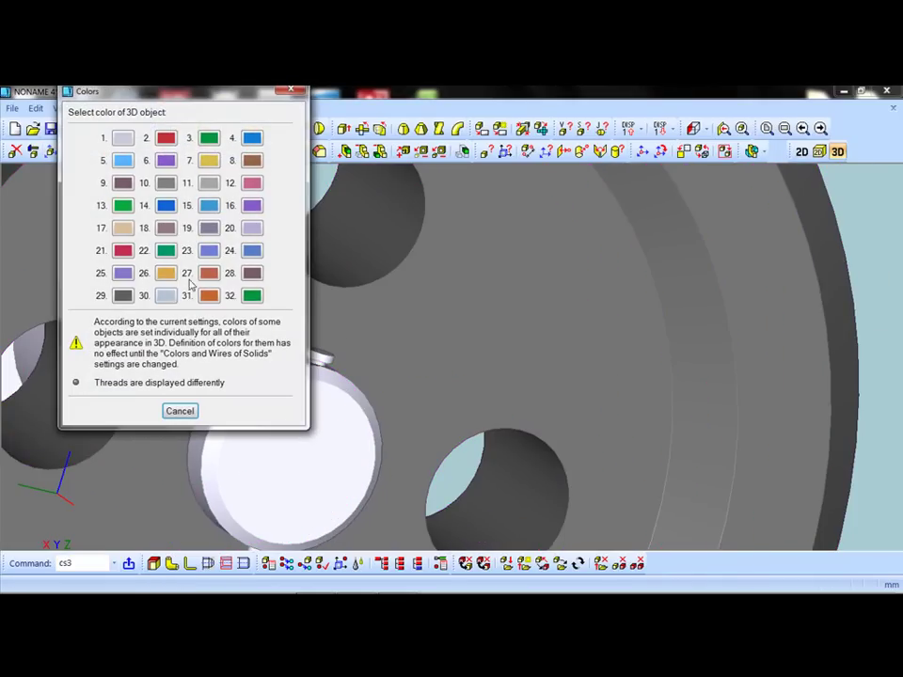
left_click(165, 207)
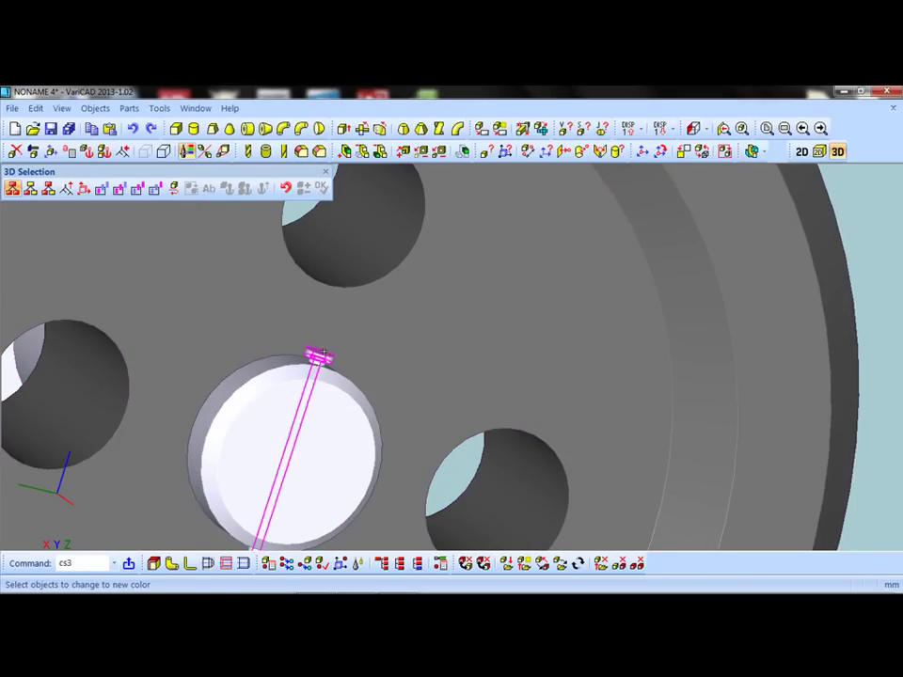
left_click(320, 353)
left_click(321, 186)
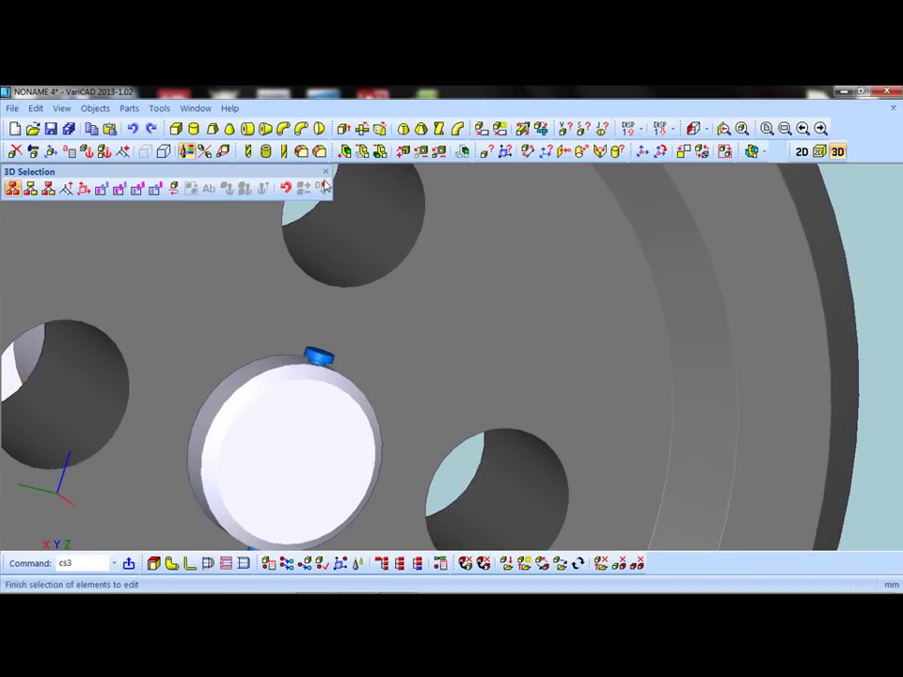
scroll(355, 311, "down", 2)
middle_click_drag(355, 311, 339, 317)
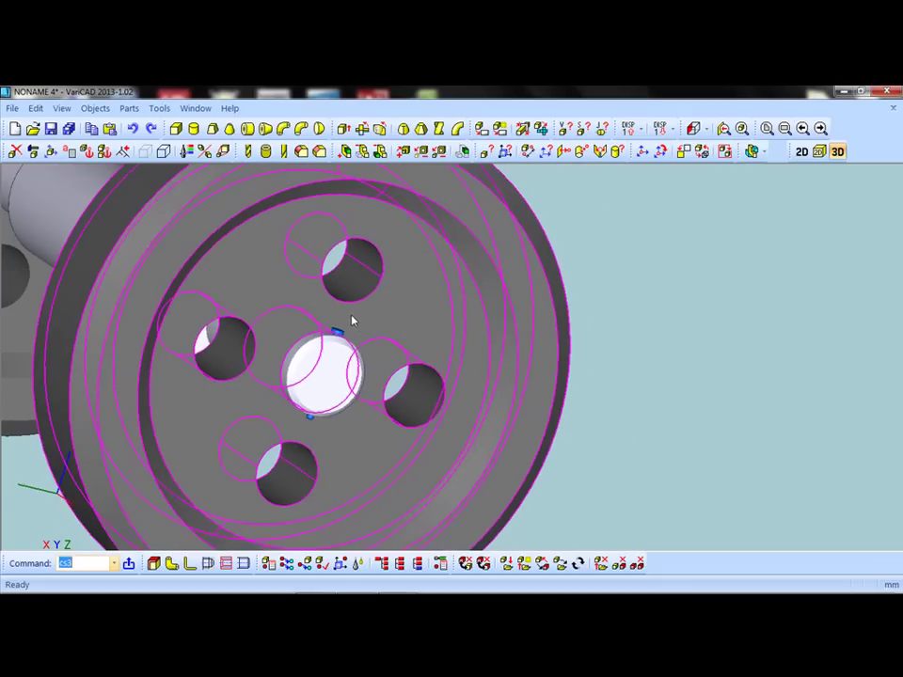
- Copy the pin 820 mm along the axle into the left wheel's hub
left_click(51, 157)
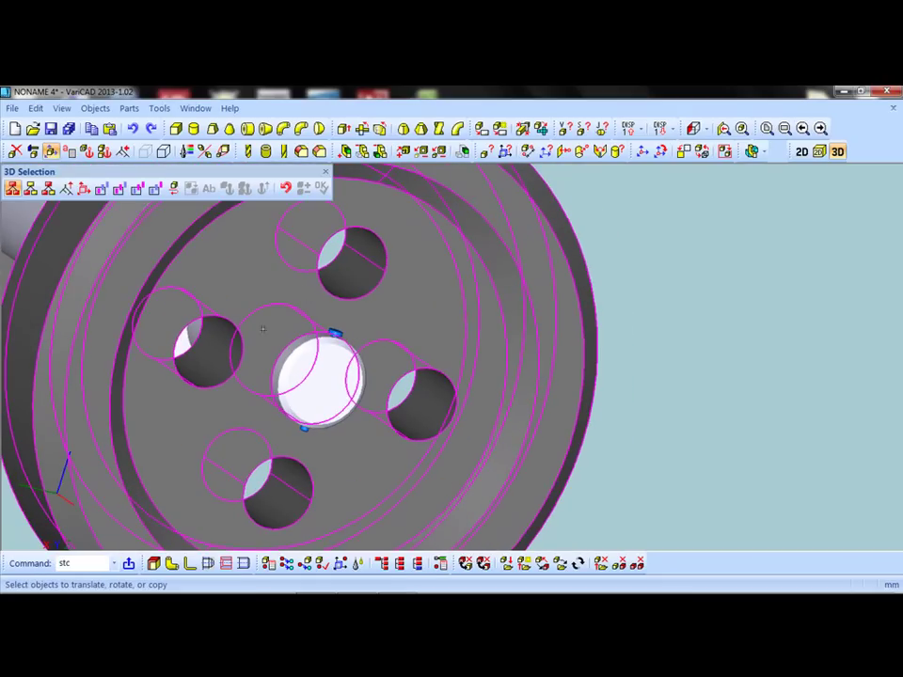
left_click(335, 332)
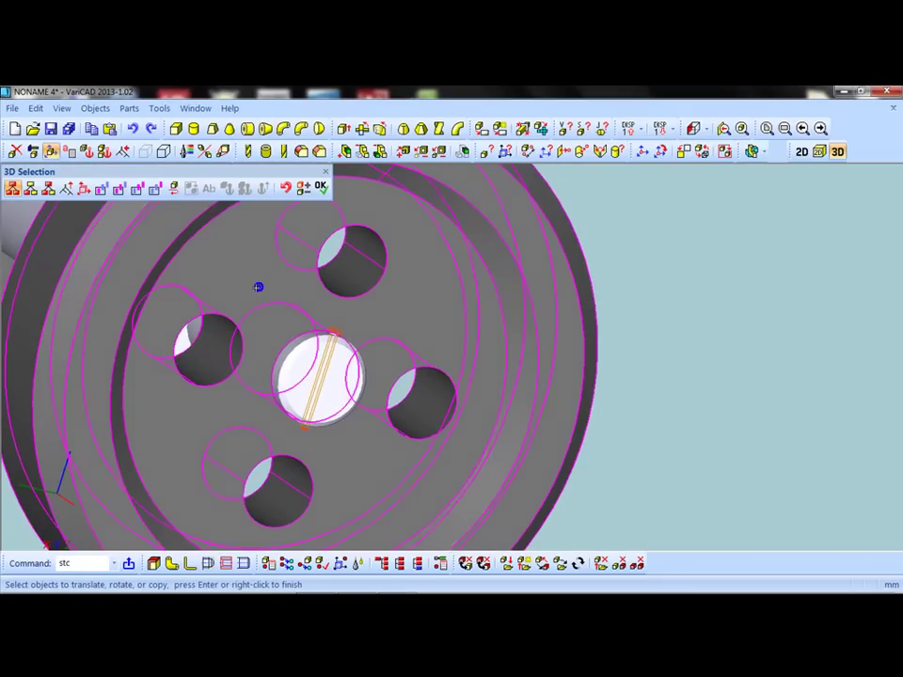
left_click(320, 187)
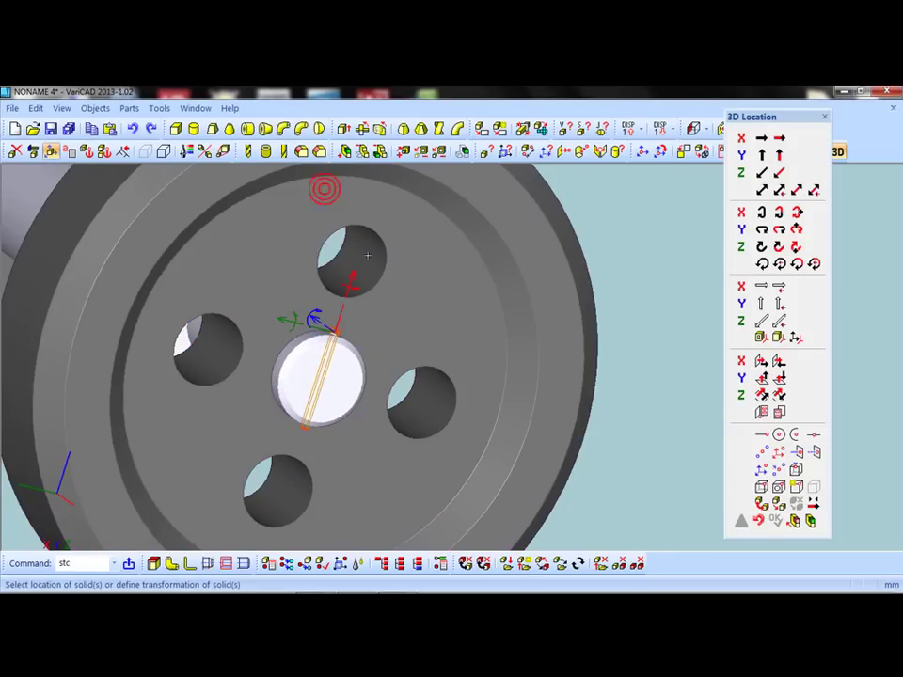
left_click(316, 320)
type("820")
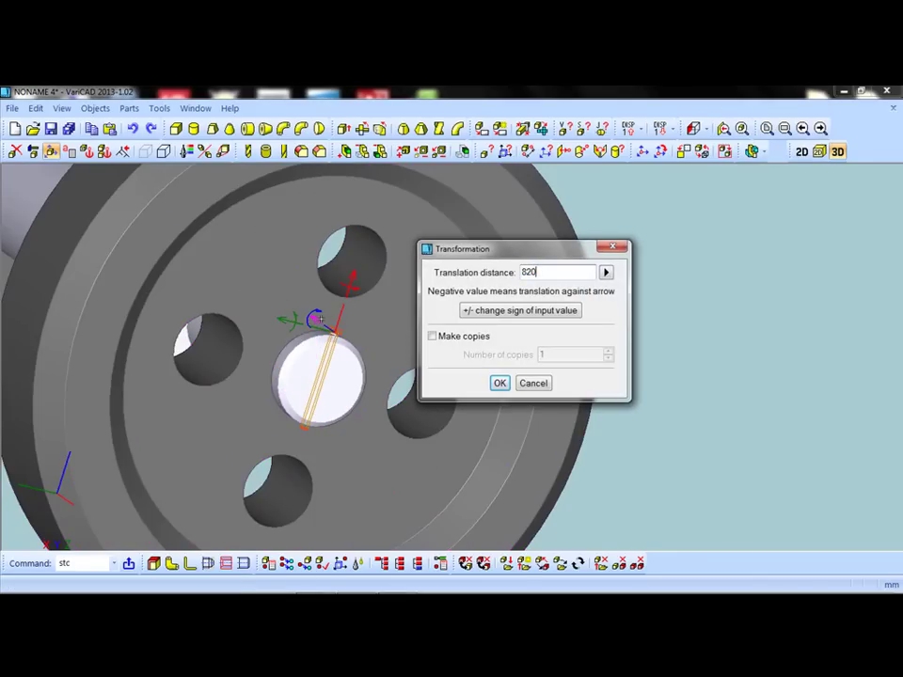
left_click(432, 337)
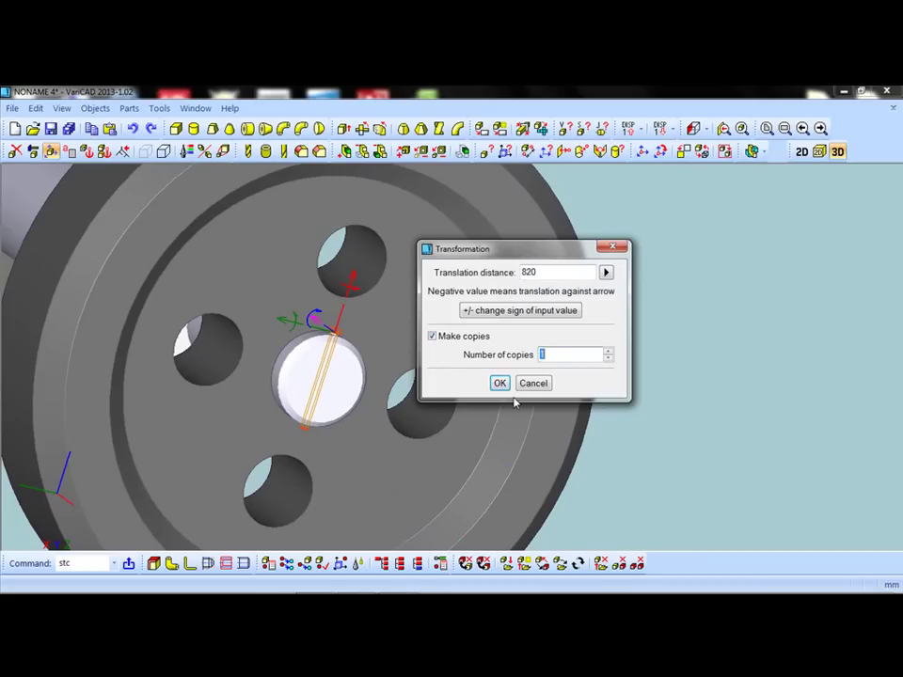
left_click(500, 384)
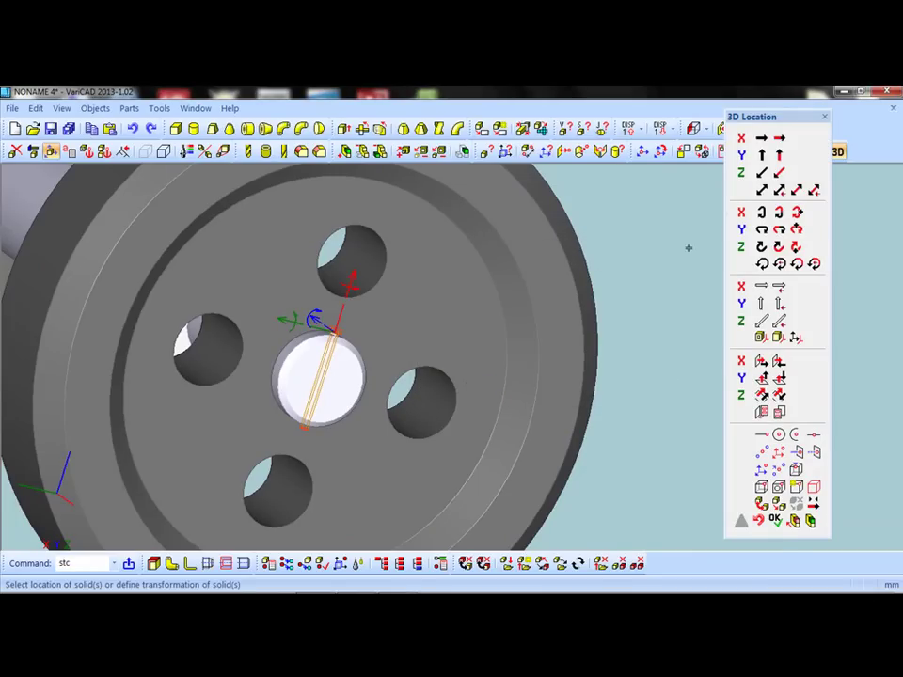
left_click_drag(738, 116, 682, 203)
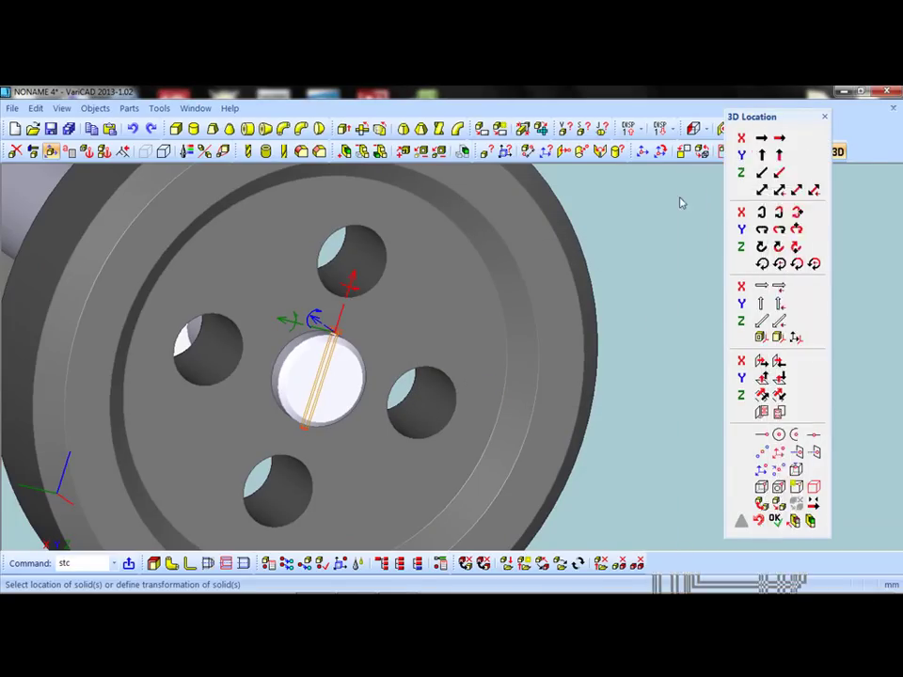
left_click(765, 129)
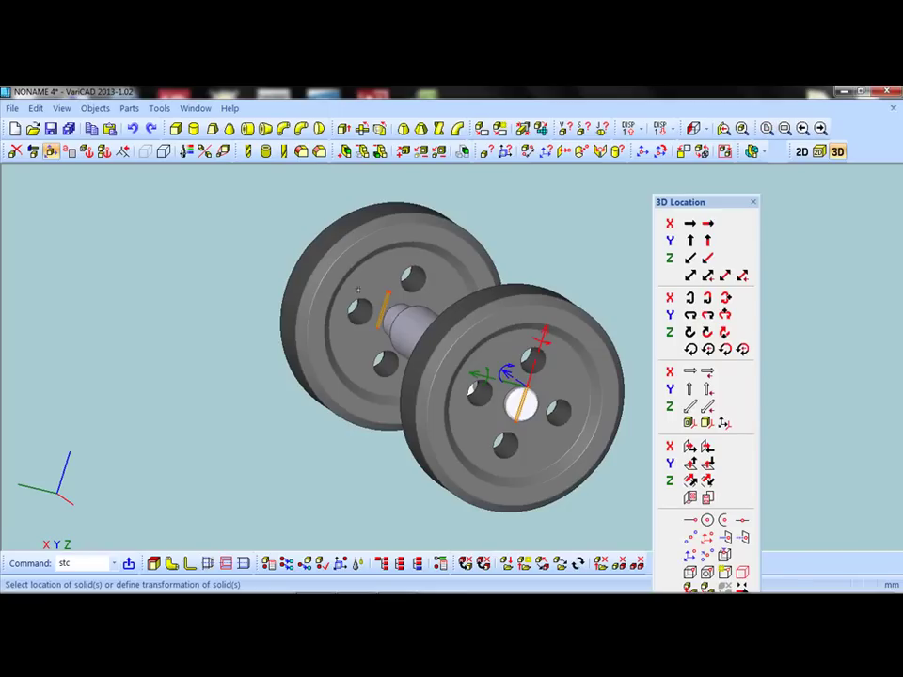
mouse_move(169, 344)
middle_mouse_down()
mouse_move(282, 475)
mouse_move(252, 447)
mouse_move(283, 406)
middle_mouse_up()
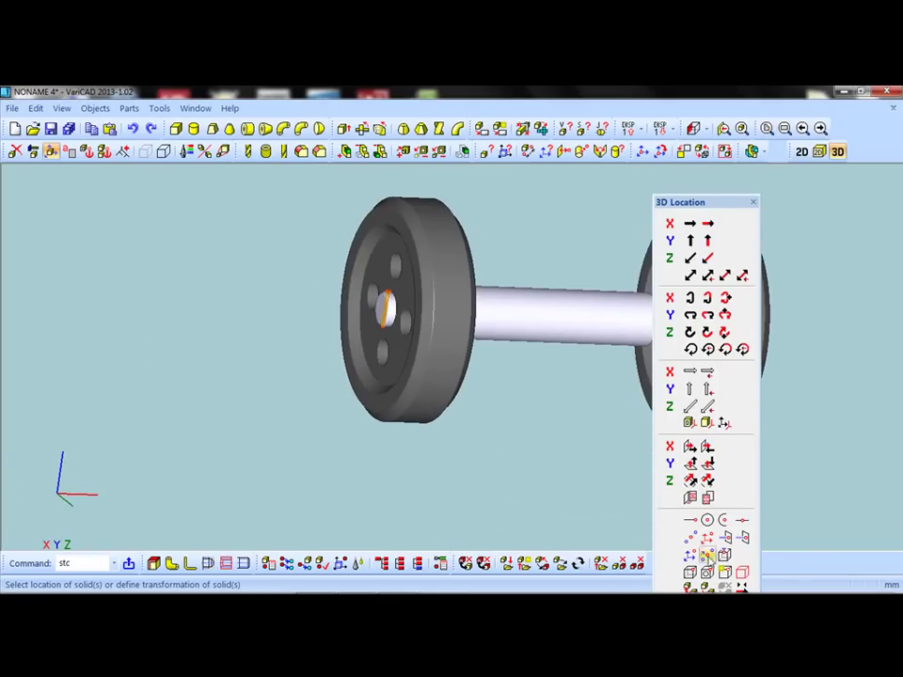
mouse_move(722, 209)
left_mouse_down()
mouse_move(720, 176)
mouse_move(739, 115)
left_mouse_up()
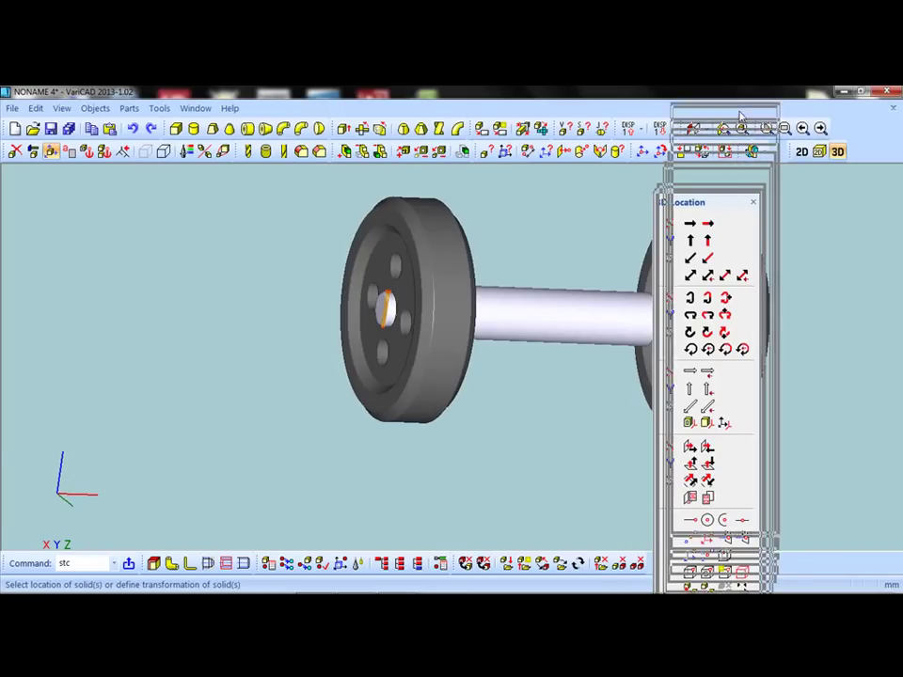
- Apply the pin copy placement and reorient the view of the axle
left_click(722, 512)
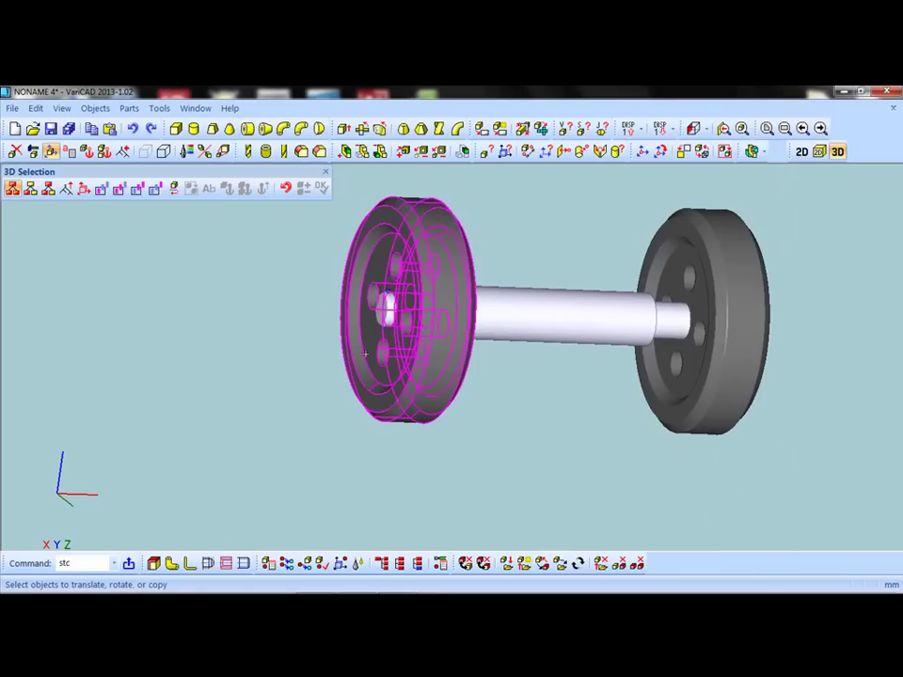
left_click(326, 173)
scroll(365, 299, "up", 3)
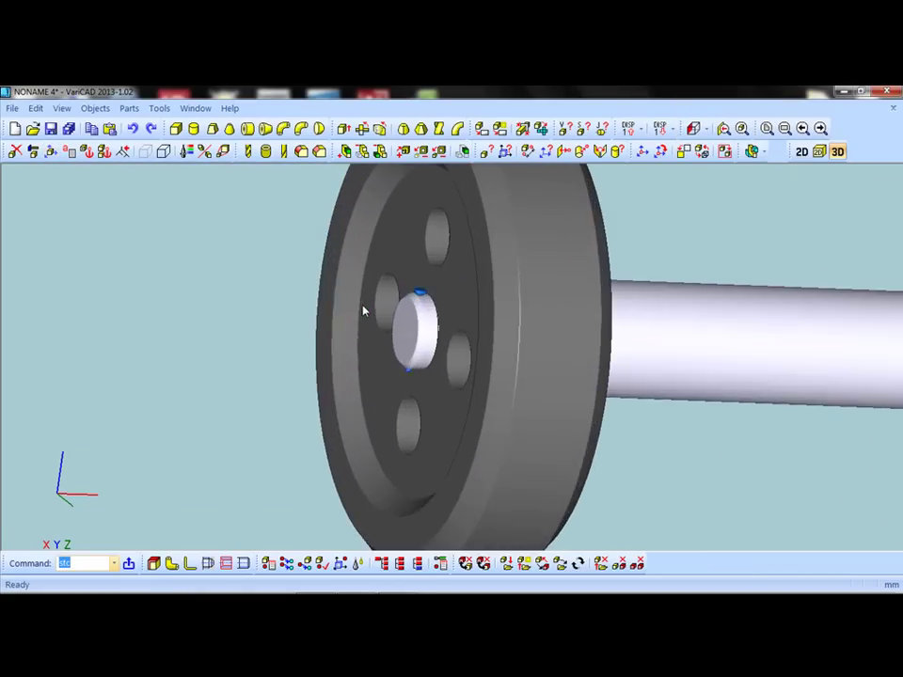
scroll(449, 319, "up", 2)
scroll(449, 320, "down", 2)
scroll(459, 329, "down", 3)
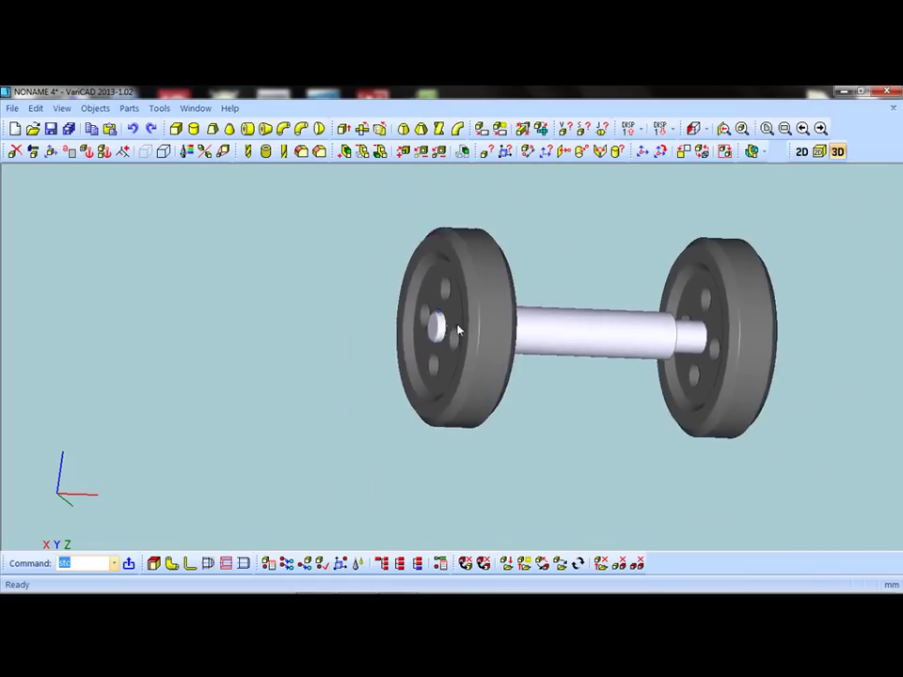
scroll(463, 333, "down", 2)
mouse_move(565, 409)
left_mouse_down()
mouse_move(455, 413)
mouse_move(496, 455)
mouse_move(488, 438)
mouse_move(502, 470)
mouse_move(501, 455)
left_mouse_up()
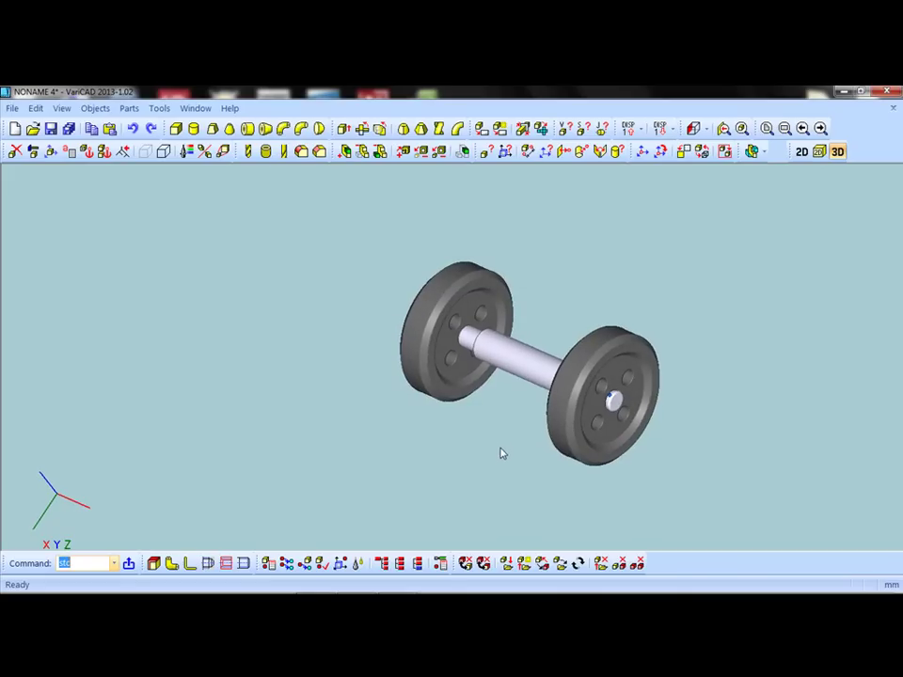
- Insert the chassi part from file into the assembly
left_click(14, 108)
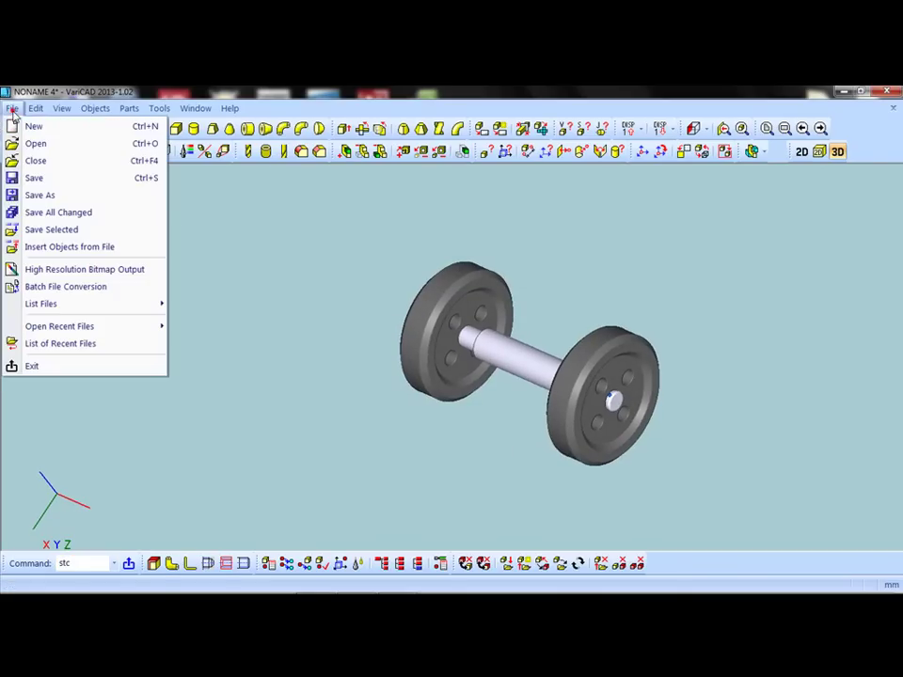
left_click(51, 248)
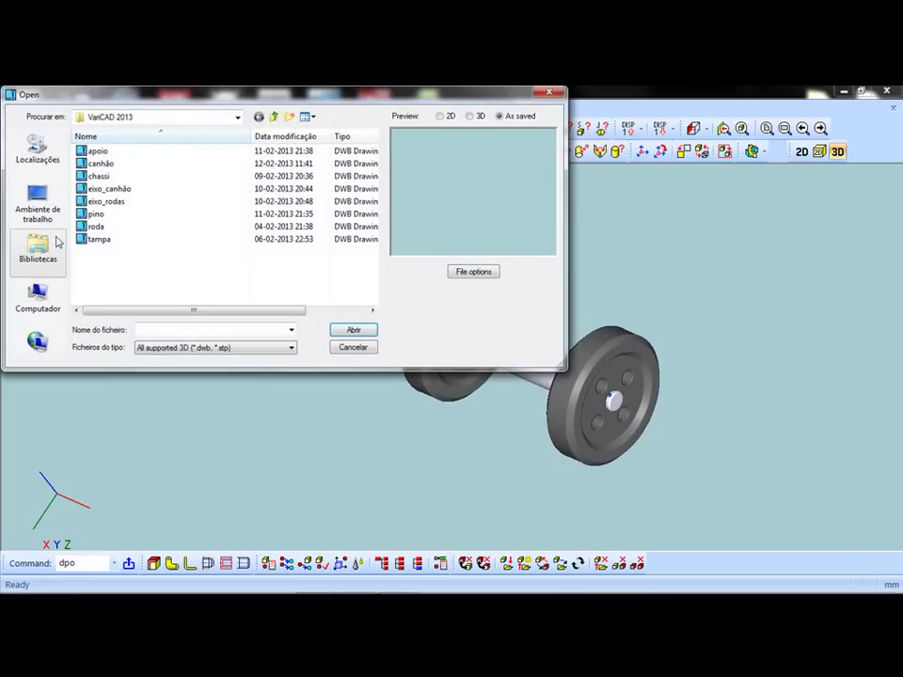
left_click(97, 176)
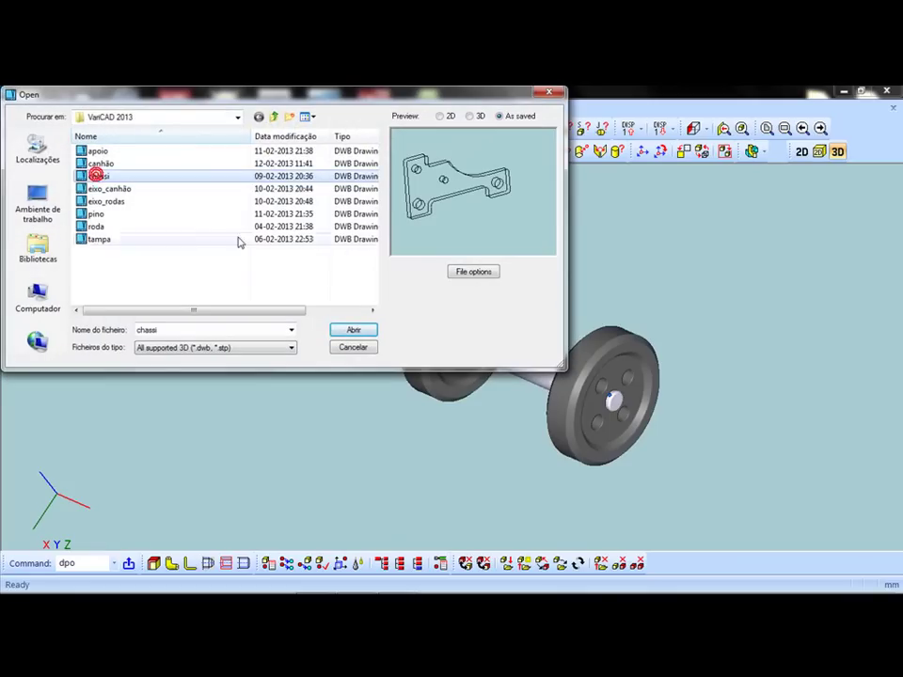
left_click(352, 329)
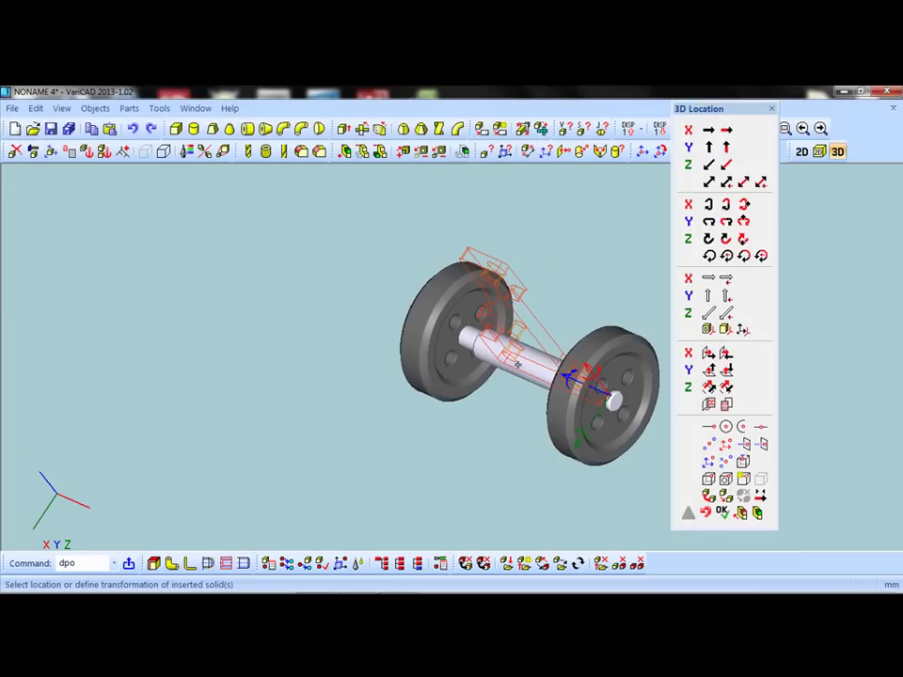
- Rotate the inserted chassis twice with the triad arcs, then turn it 180°
mouse_move(467, 383)
middle_mouse_down()
mouse_move(450, 330)
mouse_move(501, 352)
middle_mouse_up()
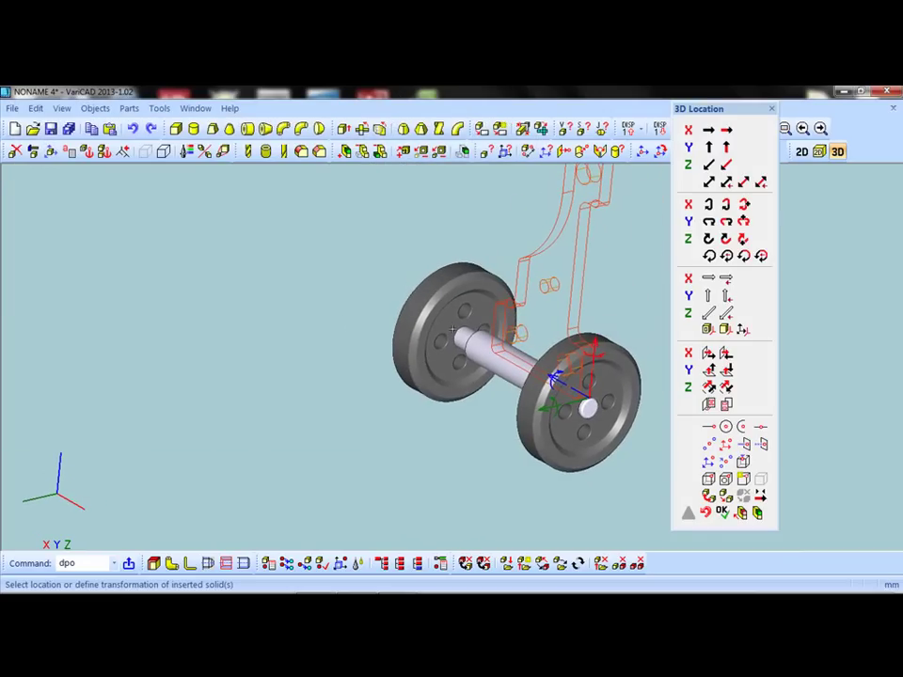
left_click(555, 377)
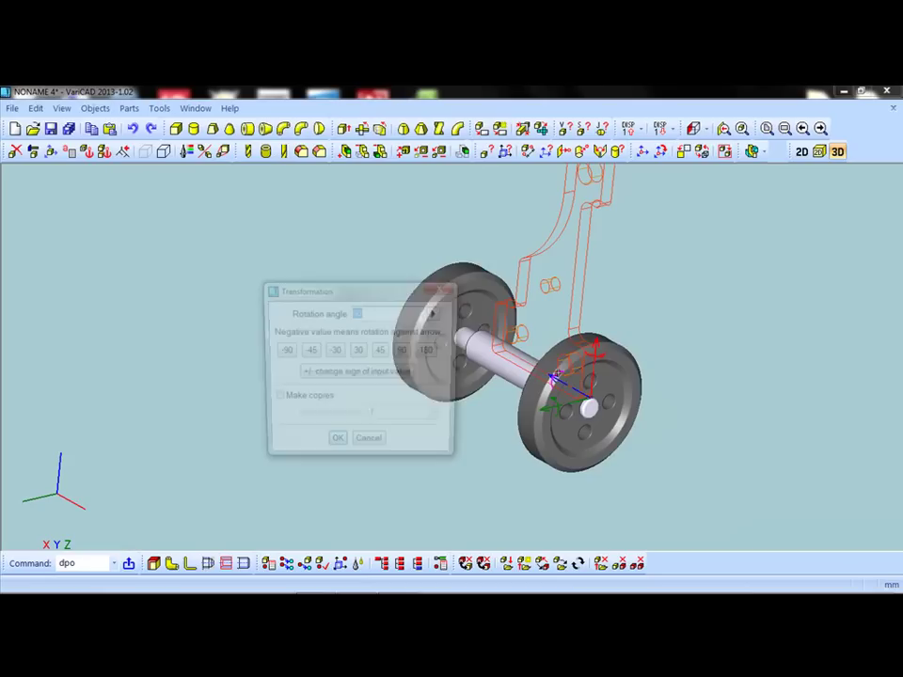
left_click(336, 447)
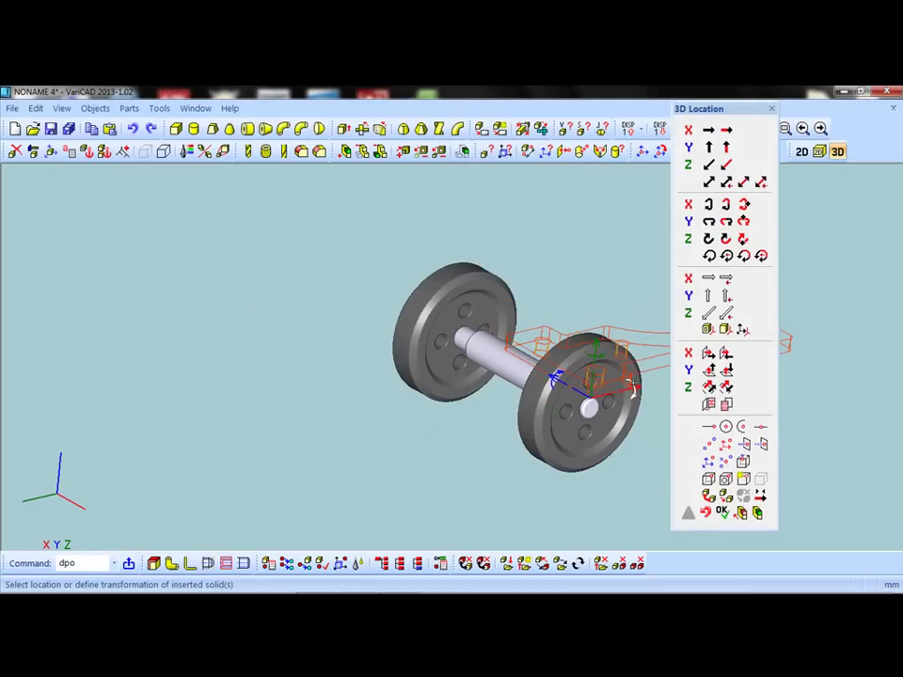
left_click(634, 389)
left_click(411, 455)
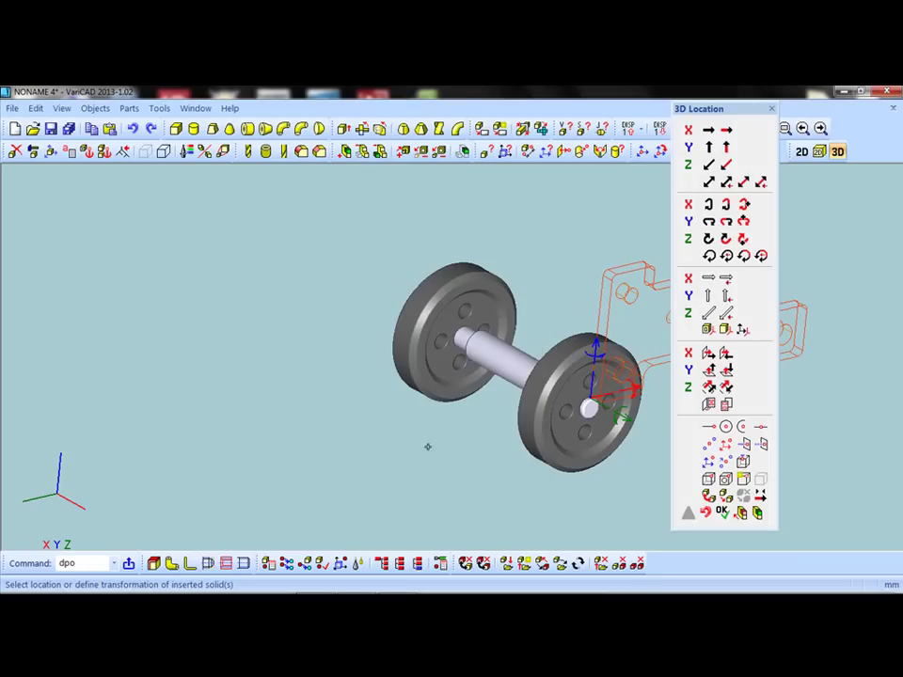
left_click(595, 350)
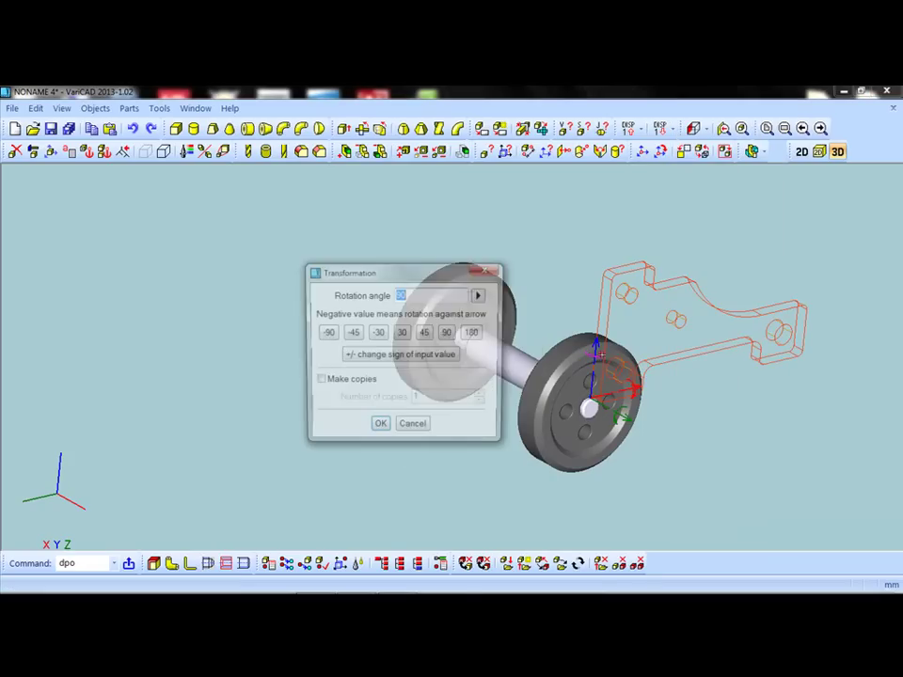
left_click(475, 335)
left_click(379, 427)
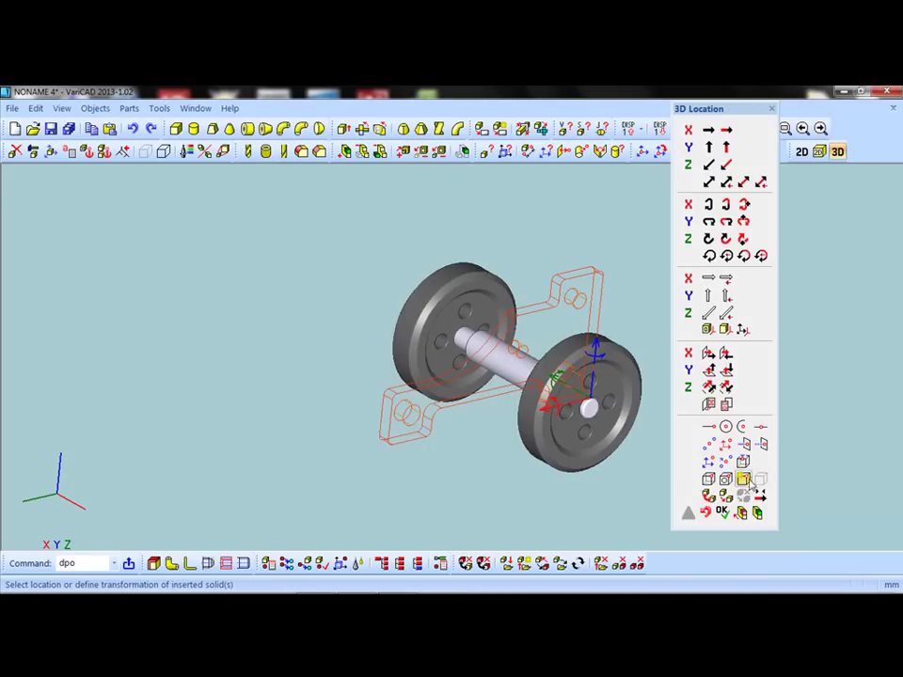
- Move the chassis insertion point to a hole centre and place it on the near wheel's hub
left_click(743, 482)
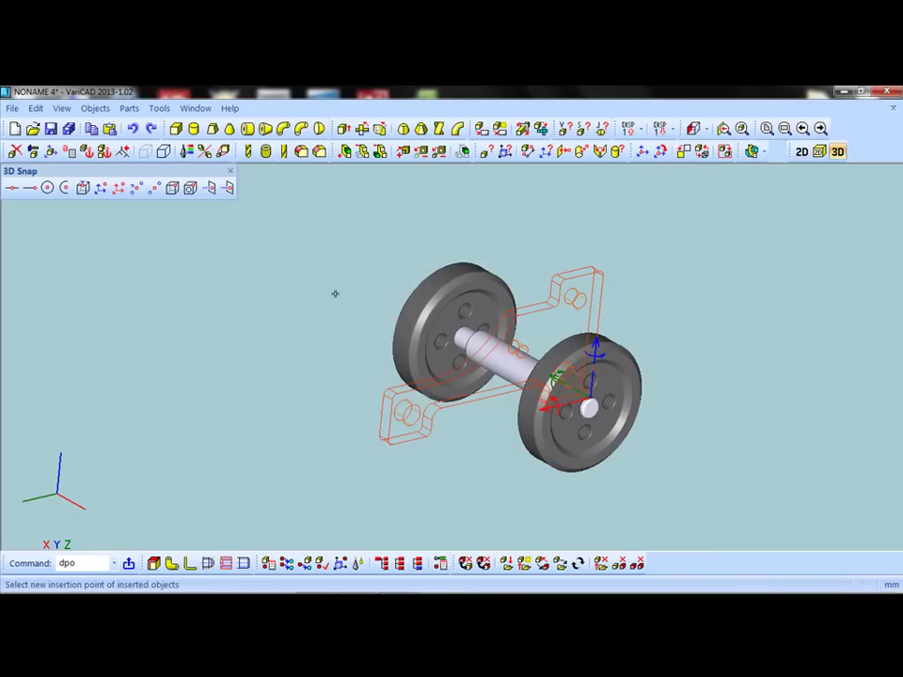
left_click(48, 187)
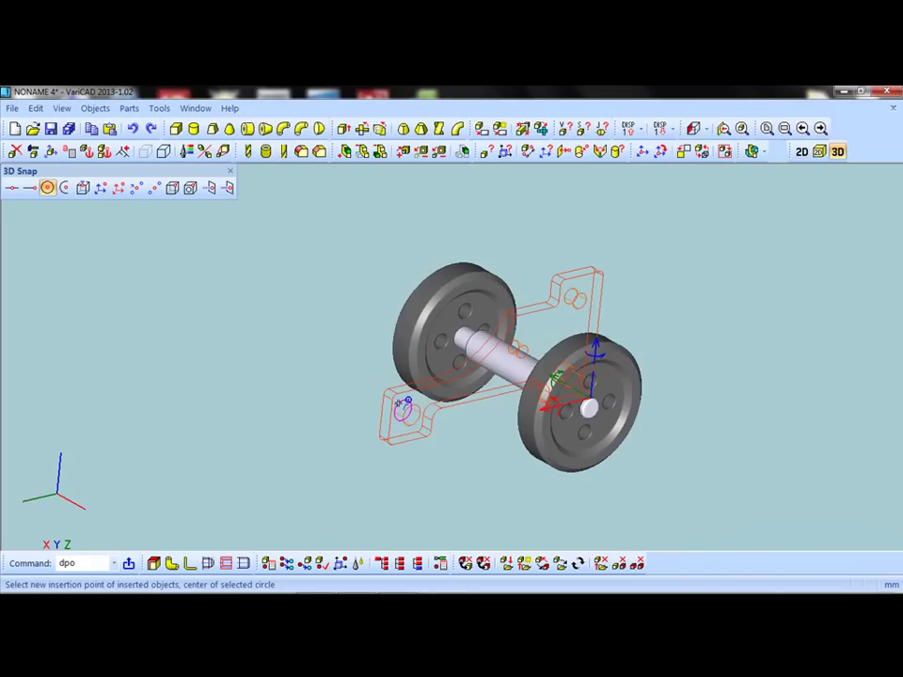
left_click(403, 404)
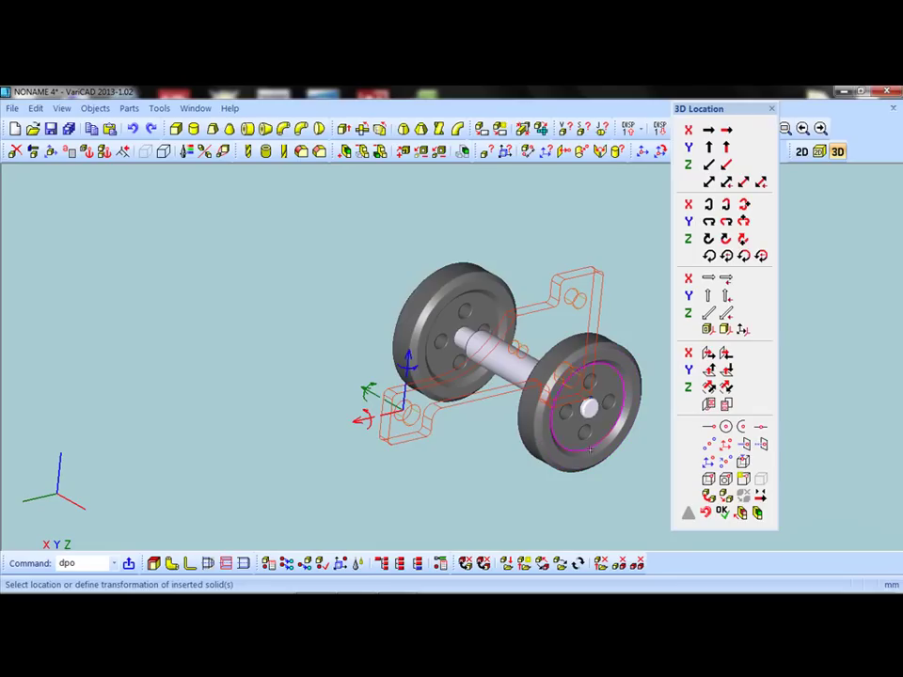
mouse_move(439, 479)
middle_mouse_down()
mouse_move(476, 480)
mouse_move(451, 485)
middle_mouse_up()
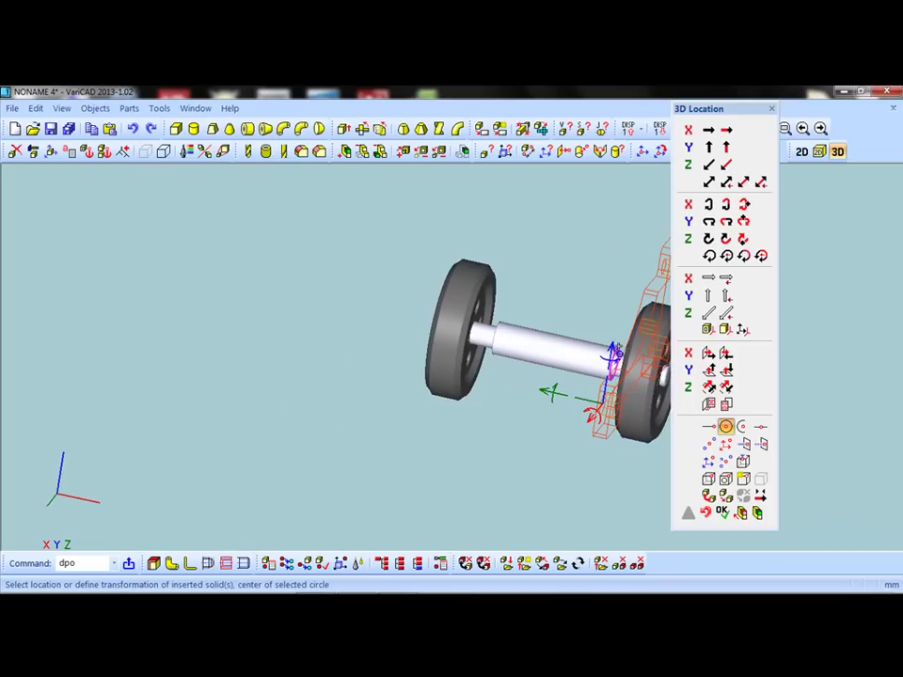
left_click(725, 426)
mouse_move(543, 458)
middle_mouse_down()
mouse_move(453, 469)
mouse_move(416, 499)
mouse_move(434, 501)
mouse_move(474, 437)
mouse_move(471, 422)
mouse_move(429, 448)
mouse_move(425, 465)
middle_mouse_up()
- Finish the first chassis as a solid and insert a second chassi part from file
left_click(721, 514)
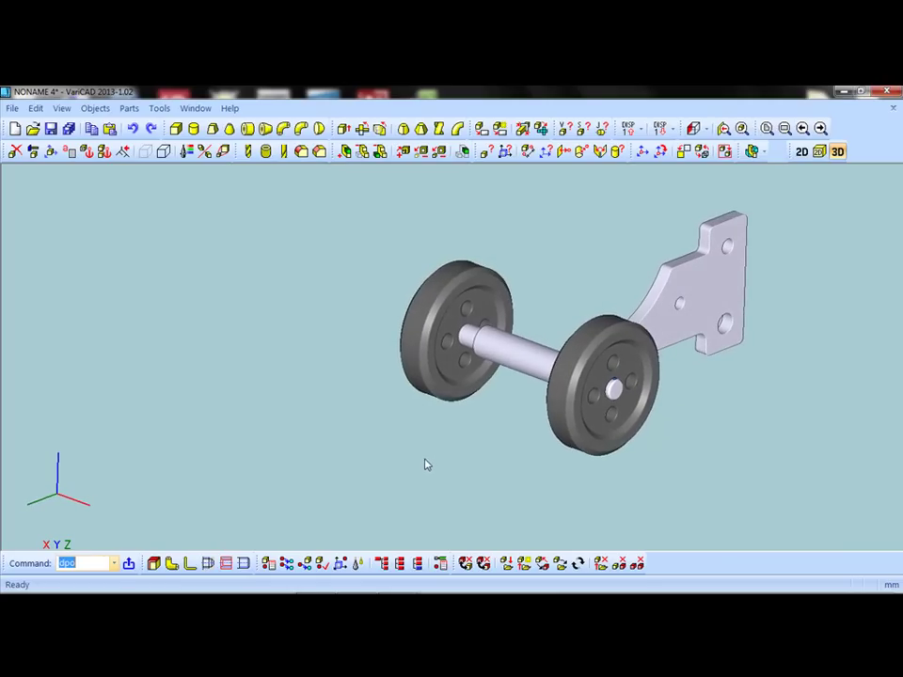
left_click(11, 107)
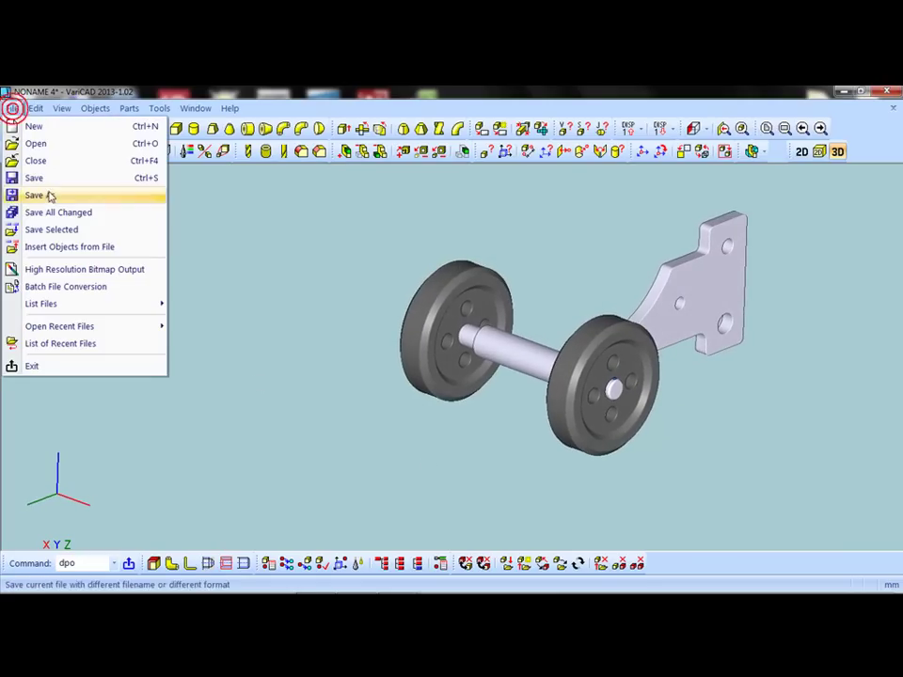
left_click(60, 248)
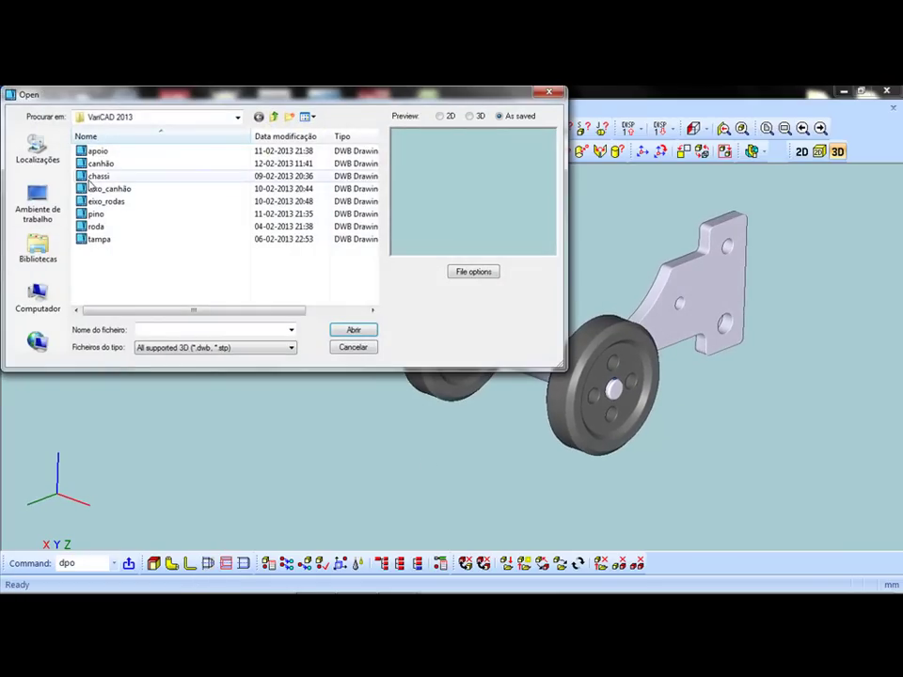
left_click(98, 176)
left_click(353, 330)
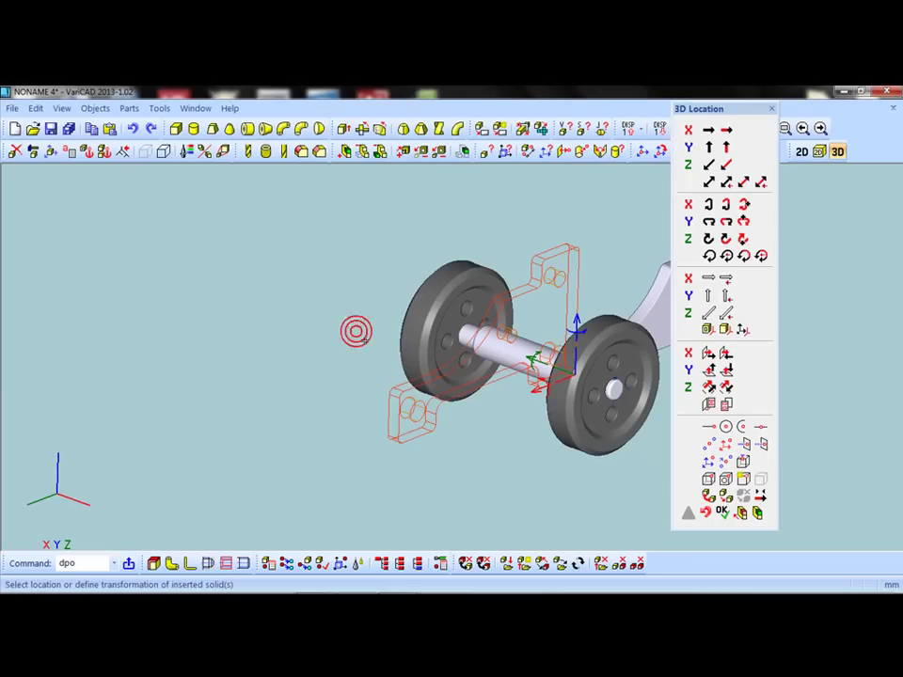
- Set the second chassis insertion point at a hole centre and place it on the left wheel's axle
left_click(743, 479)
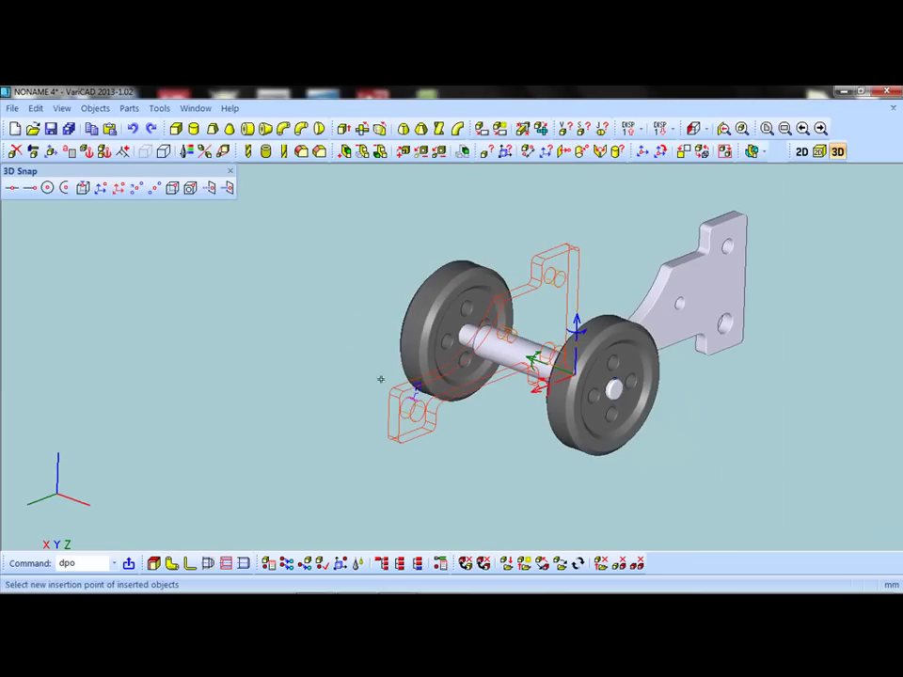
left_click(47, 188)
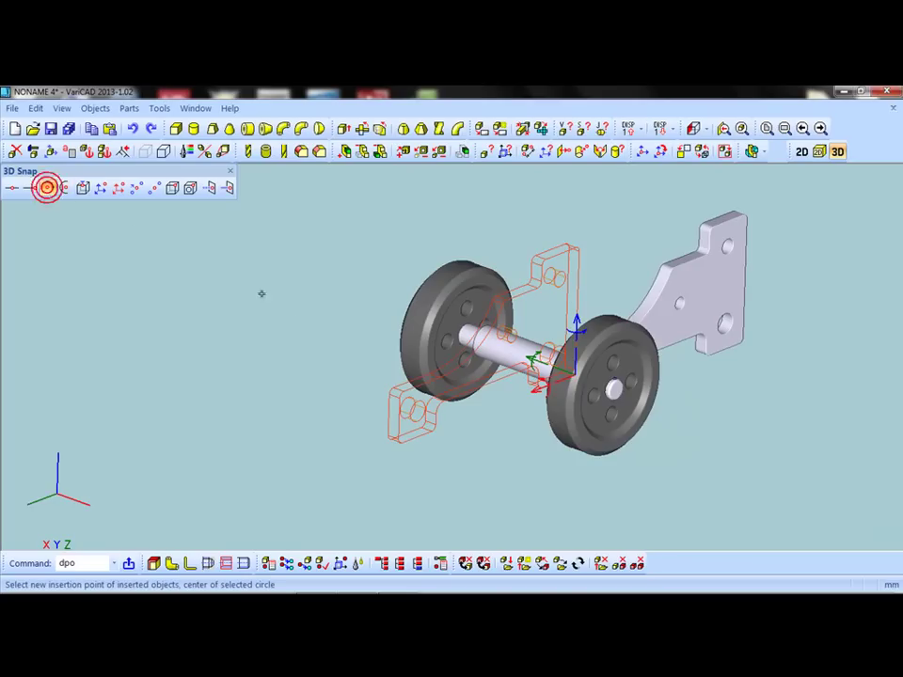
left_click(422, 403)
mouse_move(330, 365)
middle_mouse_down()
mouse_move(383, 374)
mouse_move(420, 405)
middle_mouse_up()
left_click(725, 426)
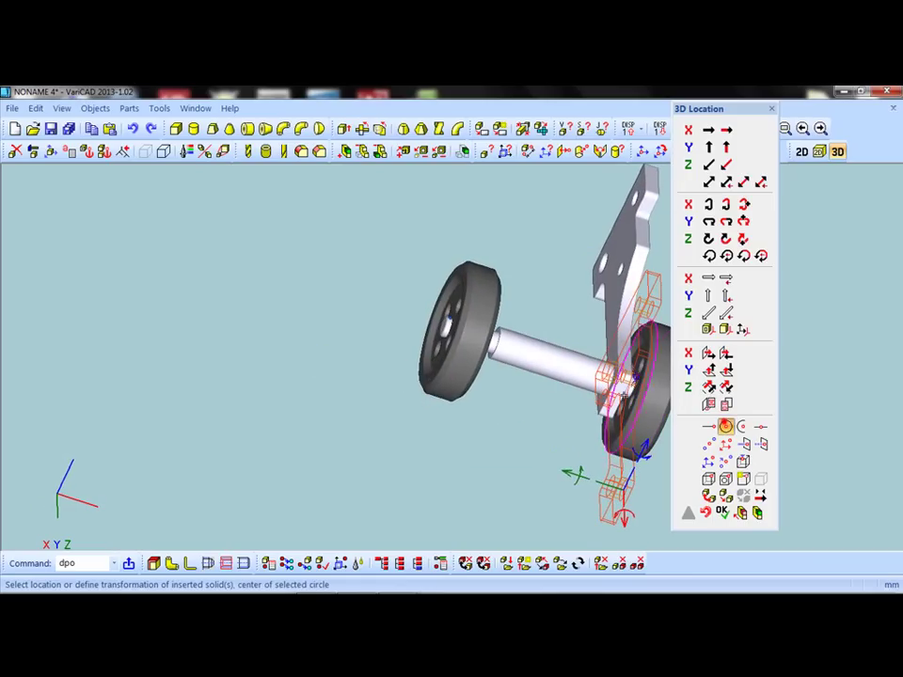
left_click(499, 329)
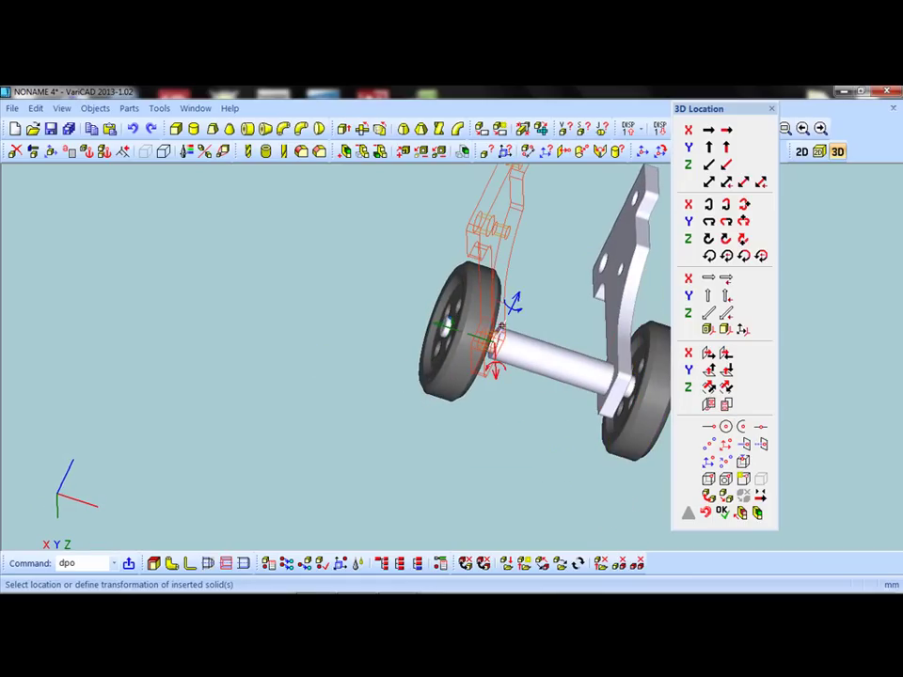
left_click(723, 511)
mouse_move(659, 500)
middle_mouse_down()
mouse_move(428, 431)
mouse_move(465, 468)
mouse_move(412, 461)
mouse_move(368, 477)
mouse_move(392, 480)
middle_mouse_up()
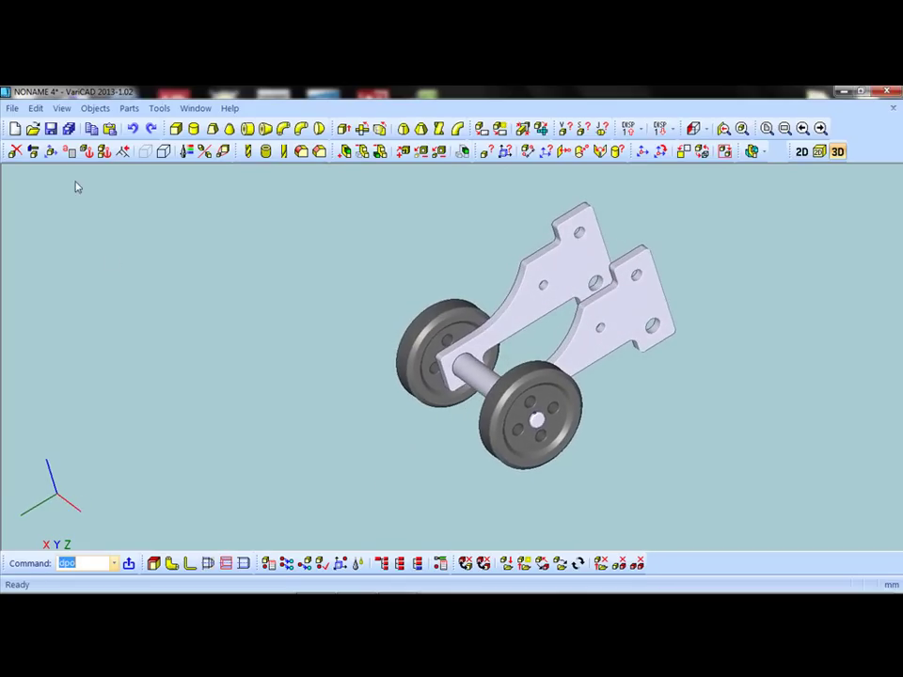
- Recolour both chassis side plates with colour 8, the brown shade
left_click(188, 153)
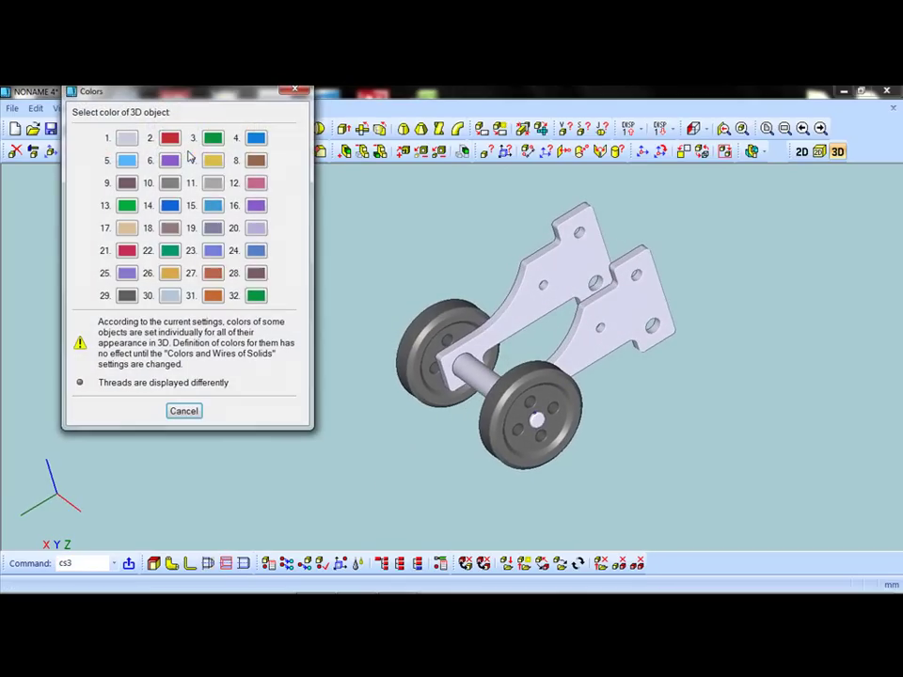
left_click(255, 161)
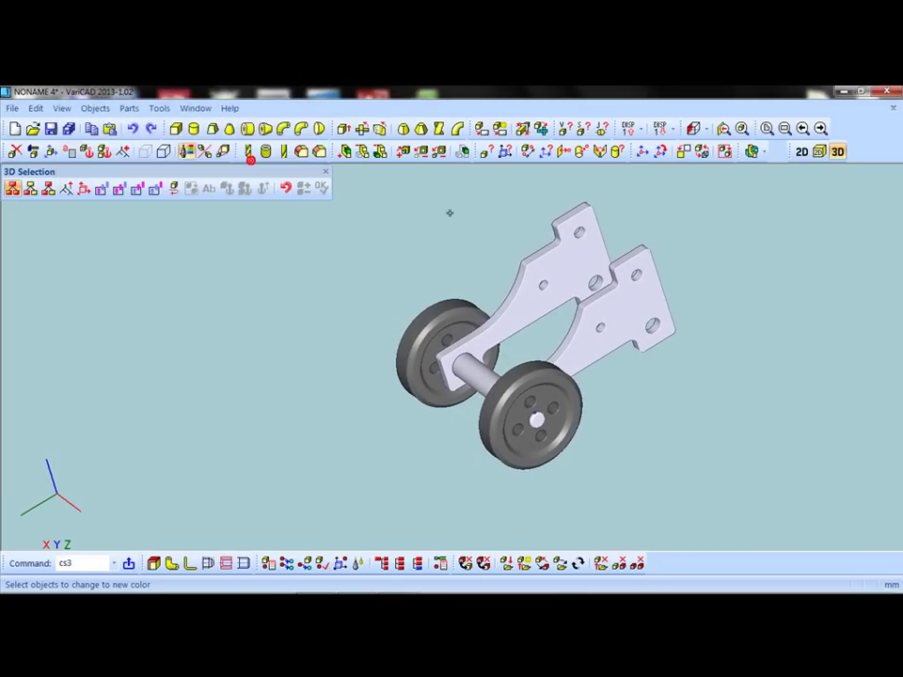
left_click(541, 273)
left_click(618, 317)
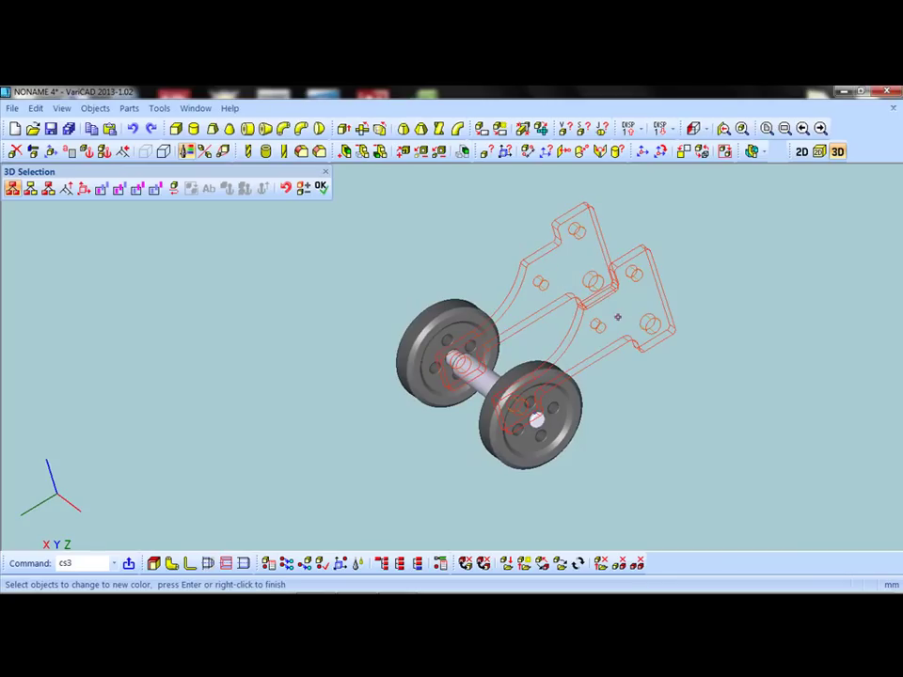
left_click(321, 187)
left_click(325, 171)
mouse_move(312, 279)
middle_mouse_down()
mouse_move(353, 272)
mouse_move(313, 268)
mouse_move(336, 287)
mouse_move(312, 244)
mouse_move(346, 262)
mouse_move(342, 269)
middle_mouse_up()
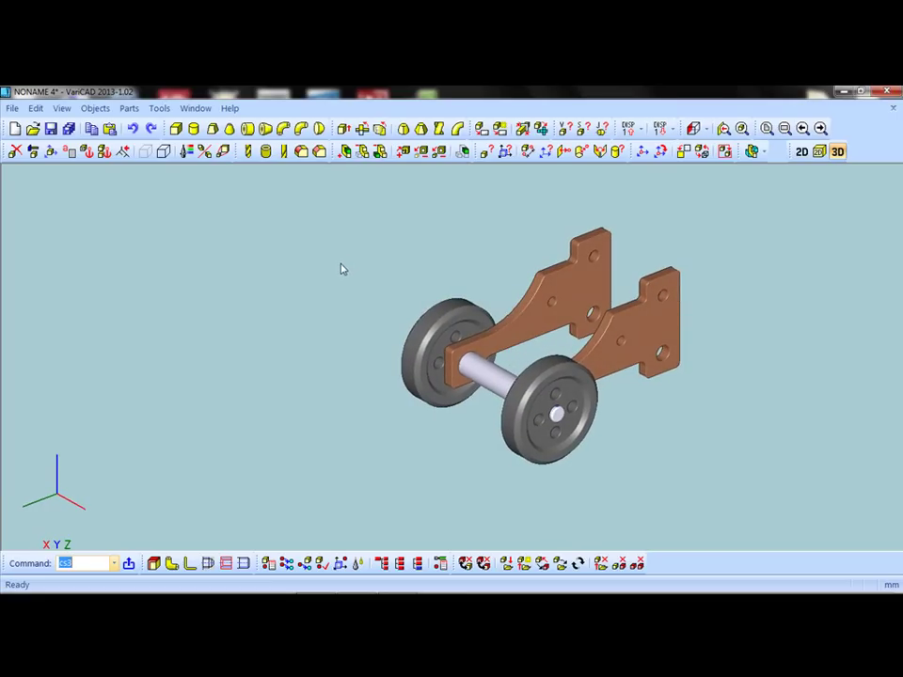
- Window-select the wheelset for copying and set its base point at the axle hole centre
left_click(51, 152)
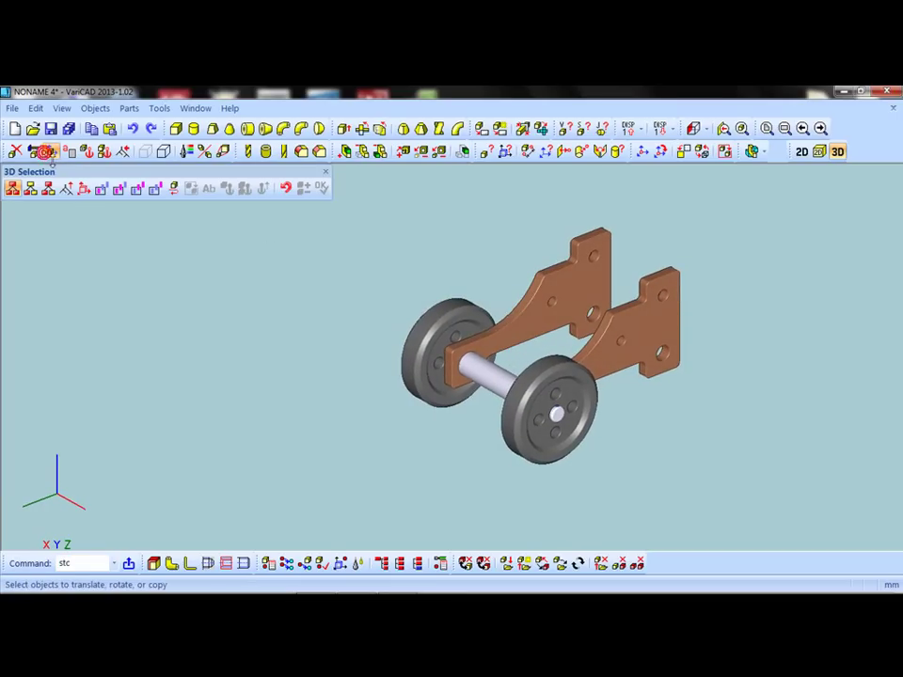
left_click(360, 281)
left_click(635, 498)
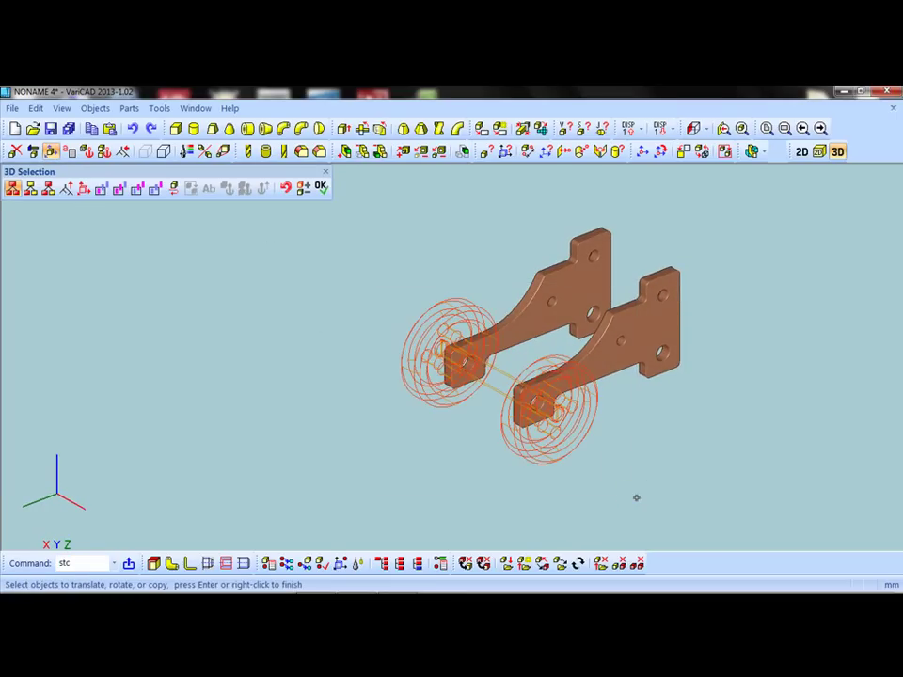
left_click(325, 189)
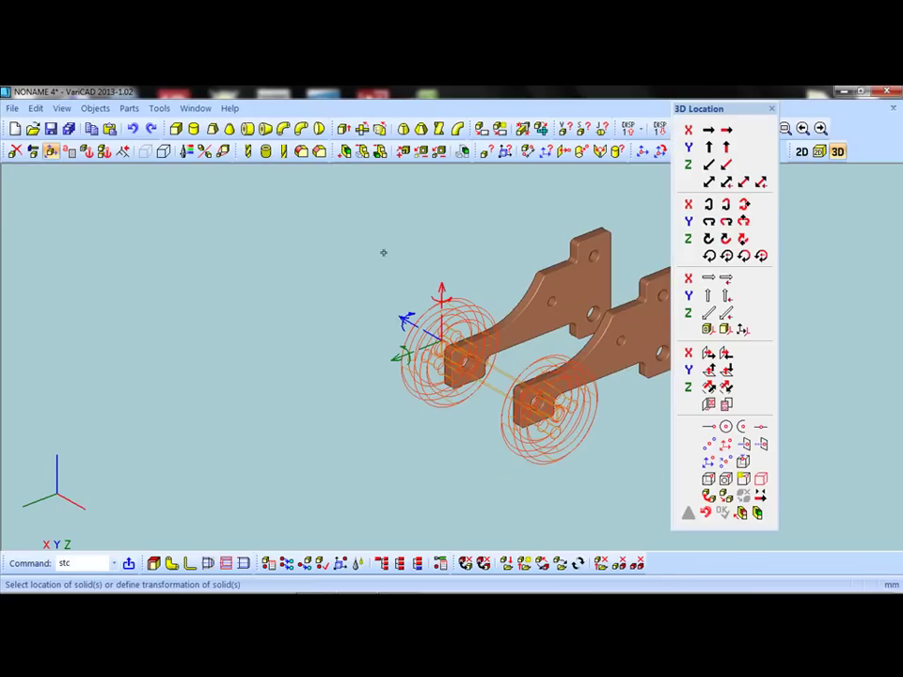
scroll(556, 431, "up", 1)
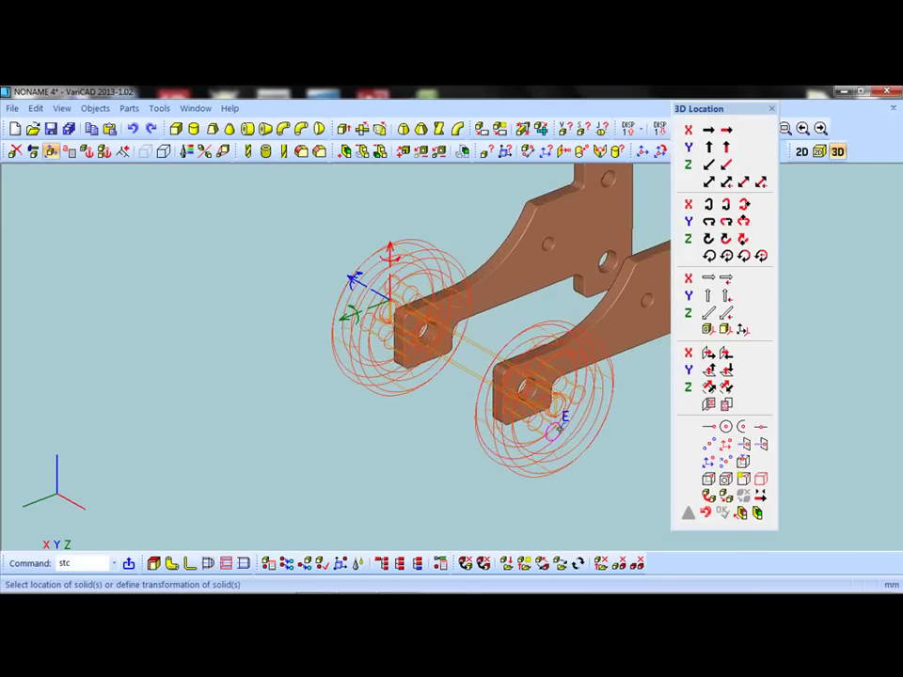
scroll(564, 416, "up", 1)
left_click(761, 479)
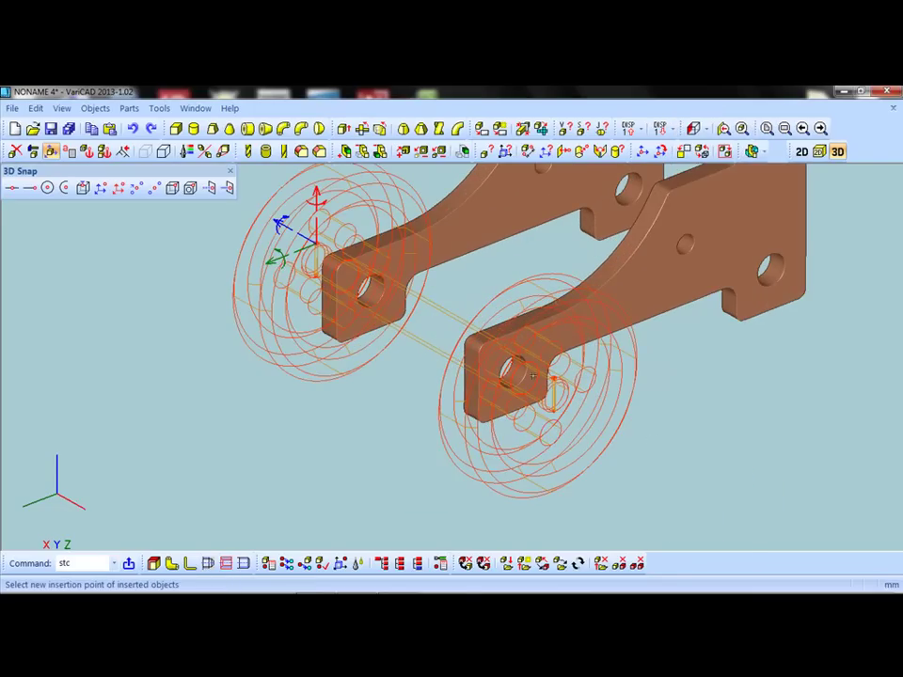
left_click(47, 187)
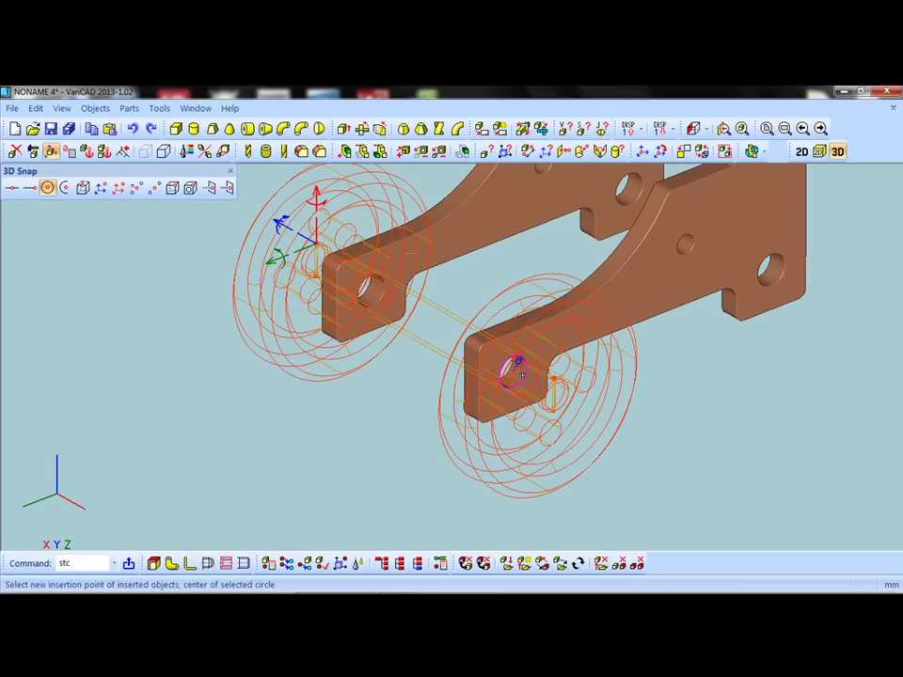
left_click(518, 369)
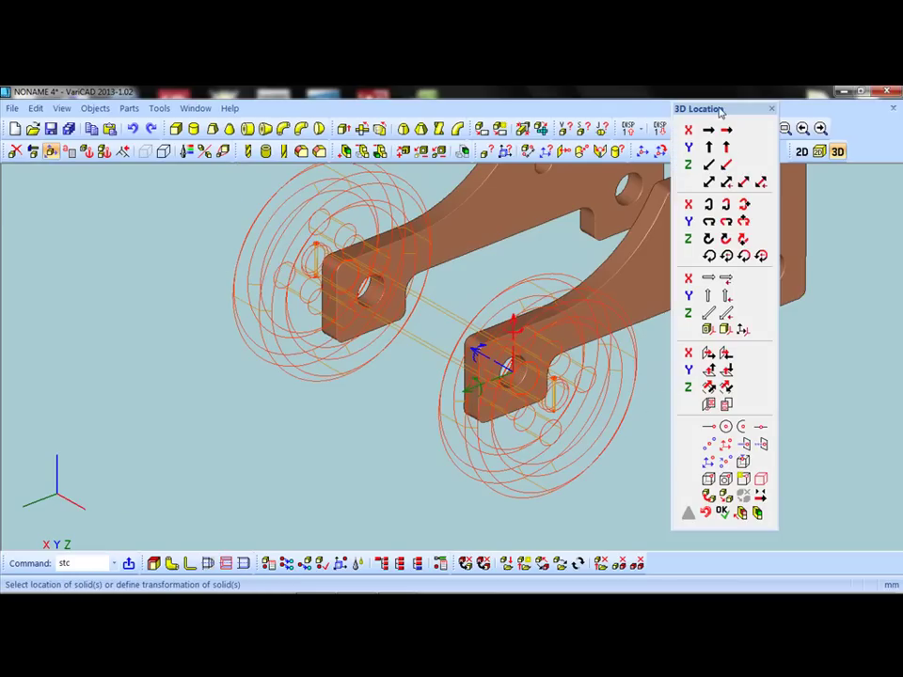
- Copy the wheelset to the brackets' other hole centres to give the cart four wheels
left_click_drag(720, 111, 169, 123)
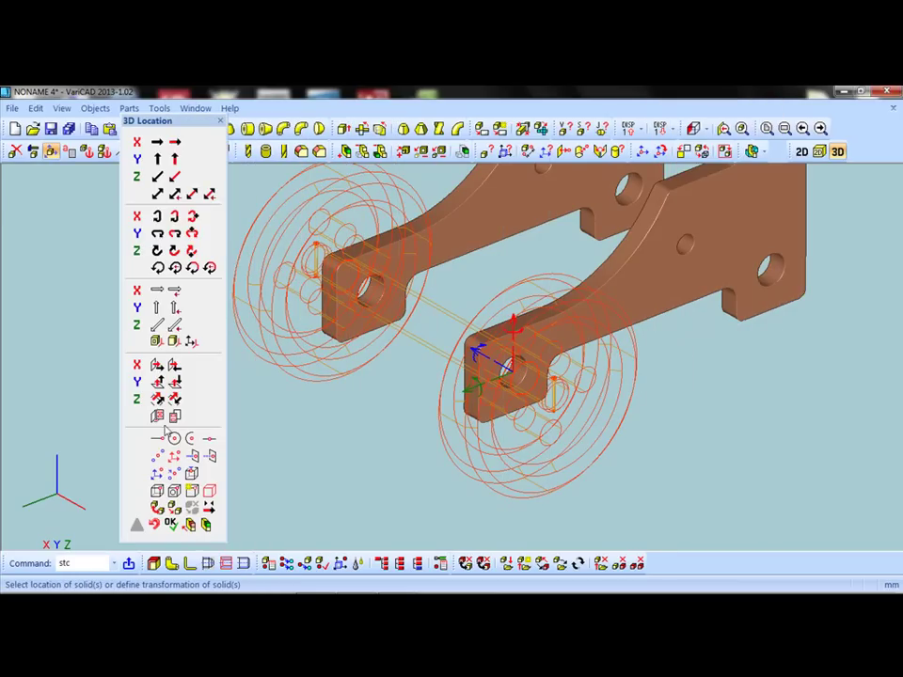
left_click(172, 525)
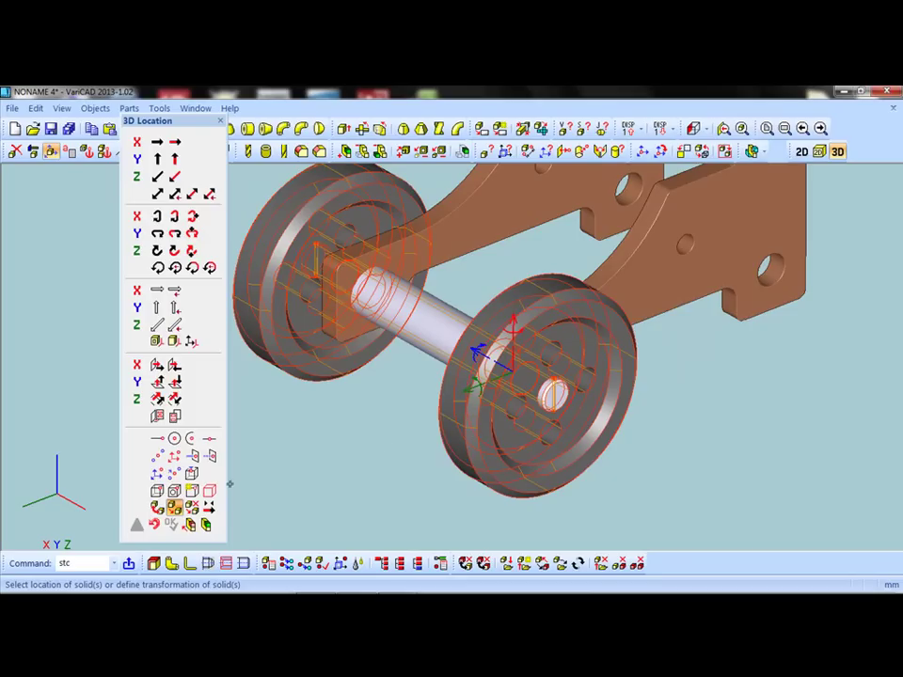
left_click(175, 439)
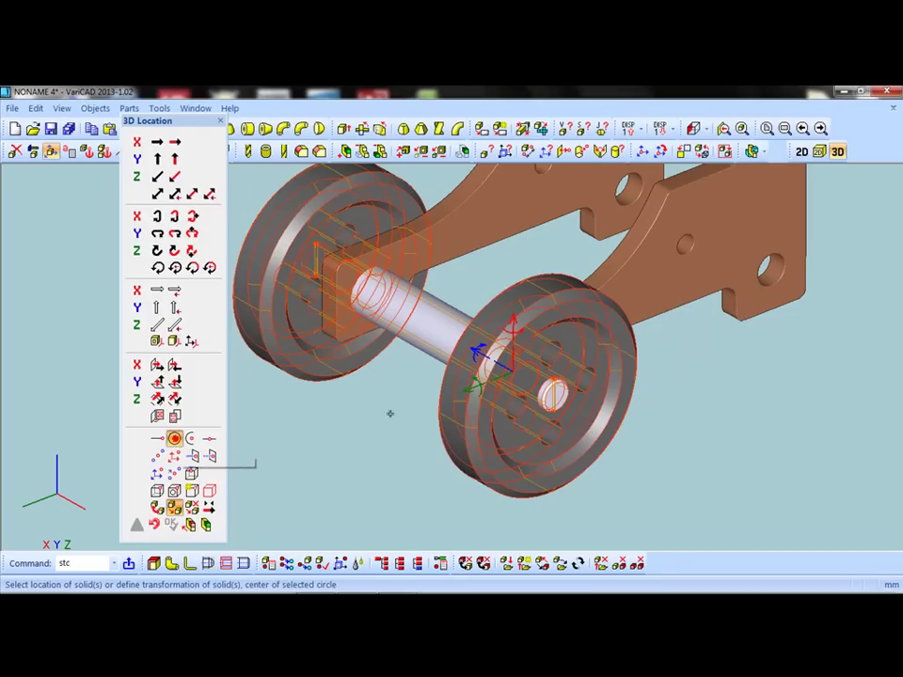
left_click(767, 283)
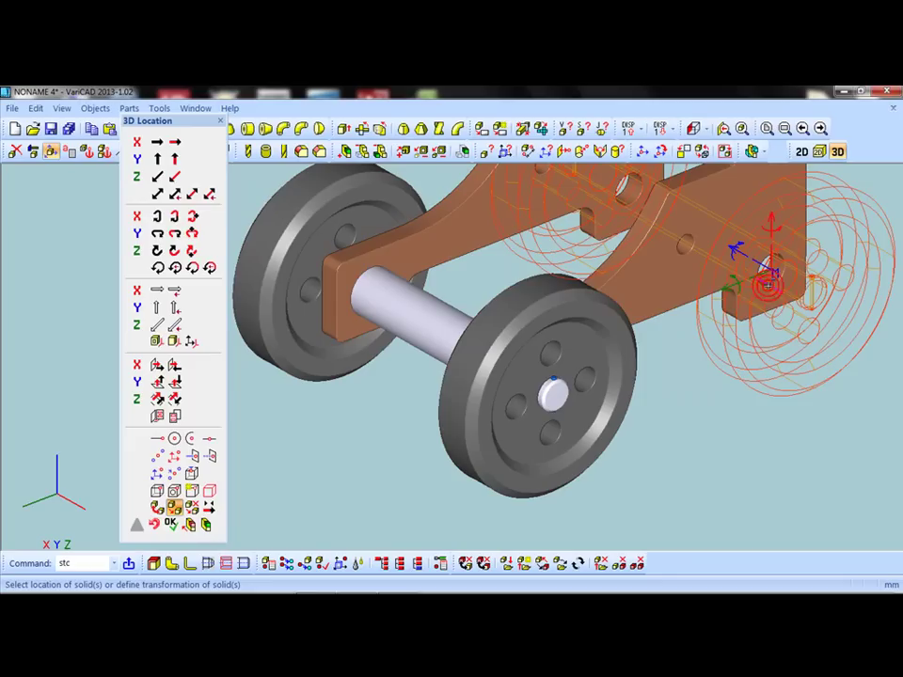
left_click(170, 524)
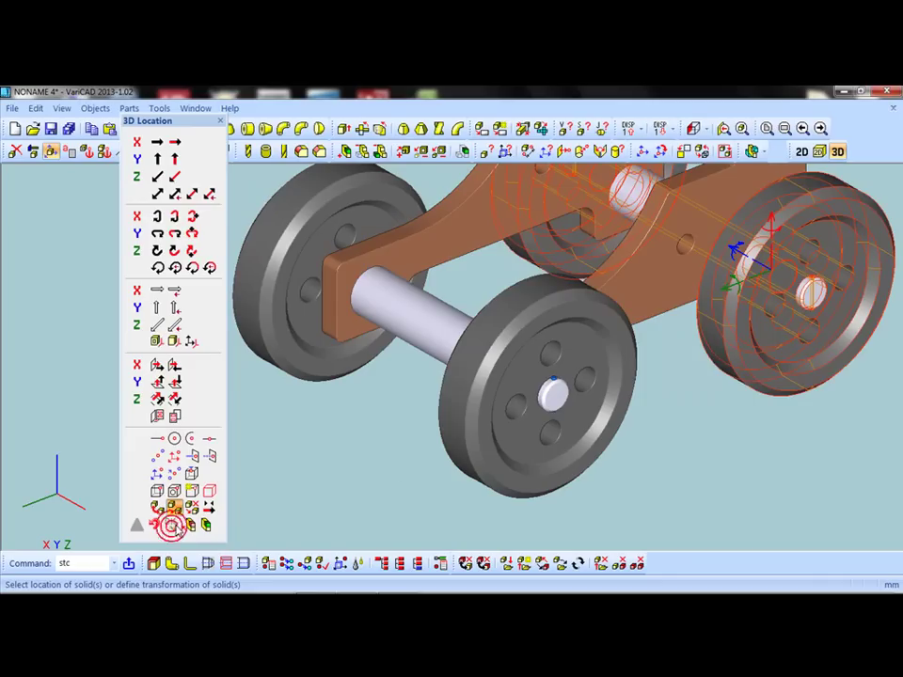
key("Escape")
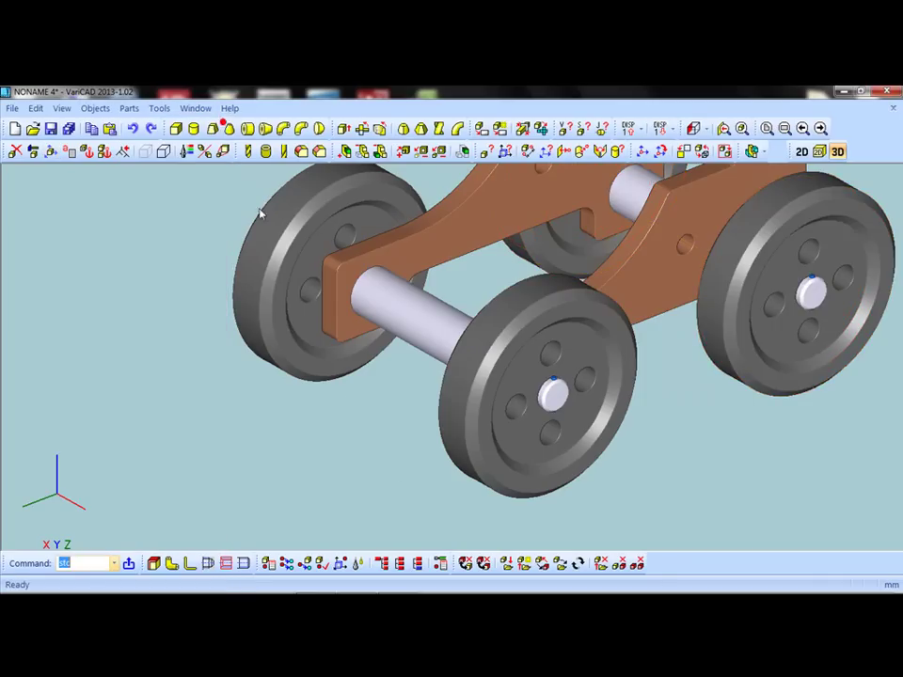
scroll(329, 405, "down", 1)
scroll(325, 417, "down", 1)
mouse_move(324, 417)
middle_mouse_down()
mouse_move(482, 460)
mouse_move(421, 488)
mouse_move(483, 462)
mouse_move(438, 452)
mouse_move(455, 439)
mouse_move(489, 448)
middle_mouse_up()
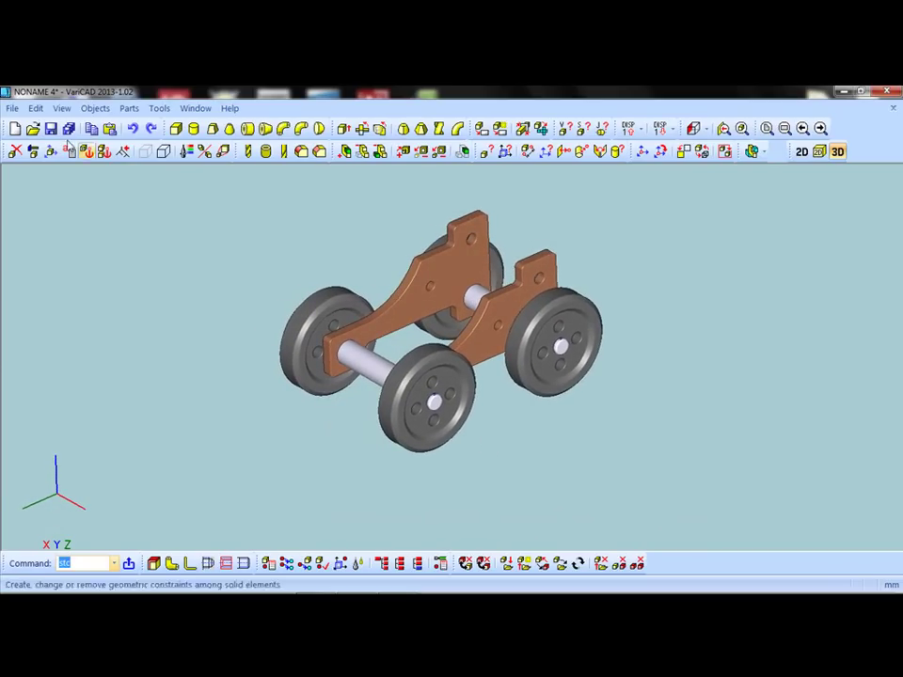
- Insert the eixo_canhão shaft from file and rotate it 90 degrees
left_click(13, 108)
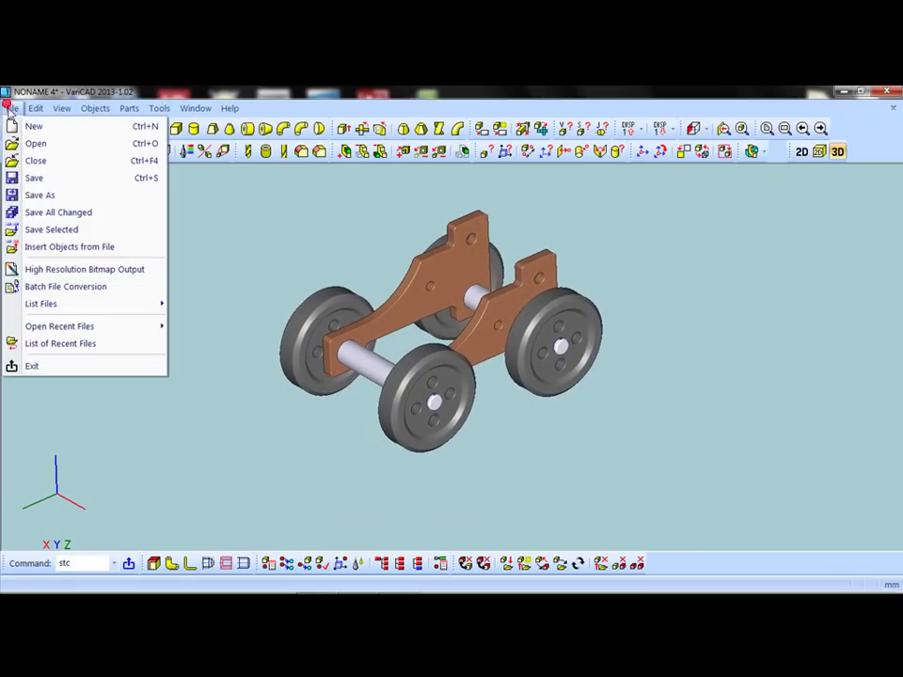
left_click(73, 248)
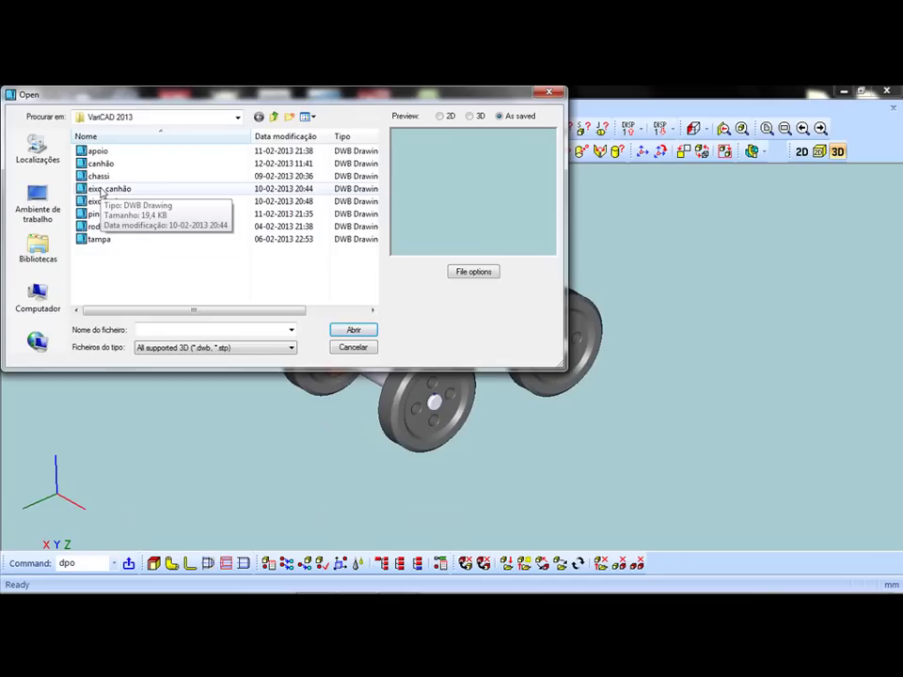
left_click(102, 193)
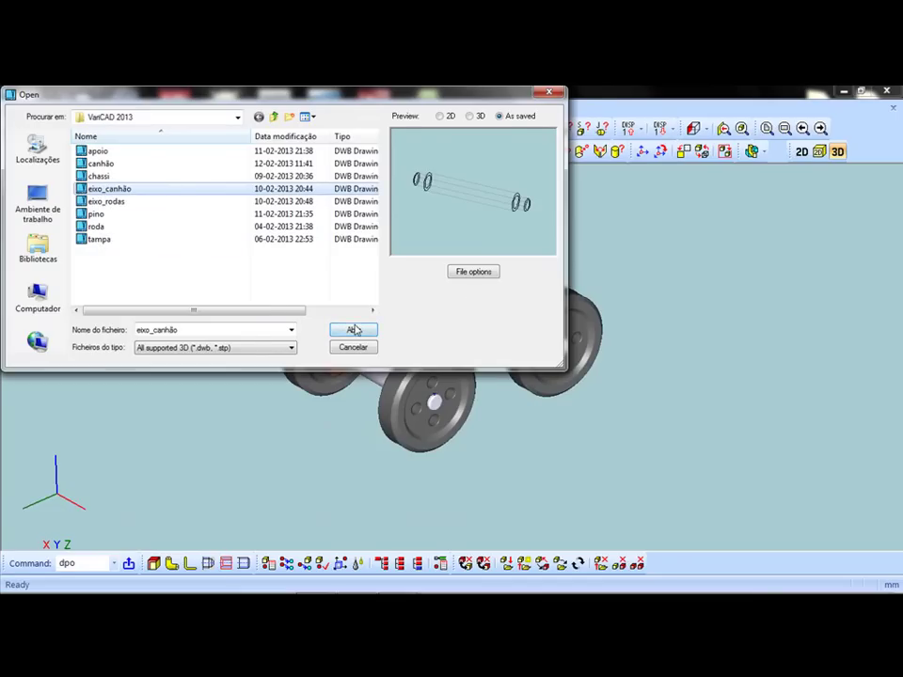
left_click(354, 329)
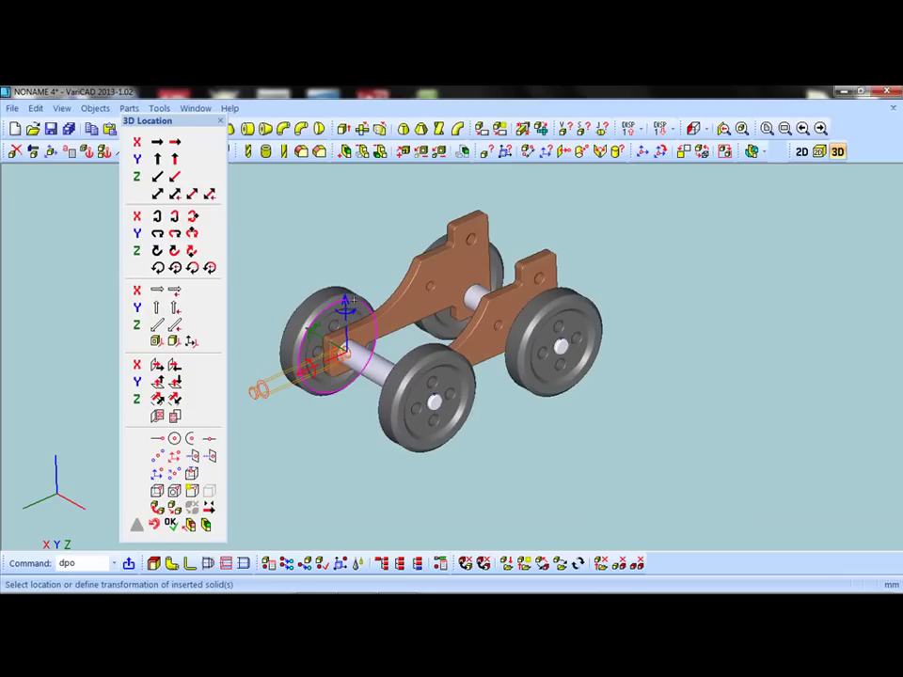
left_click(346, 311)
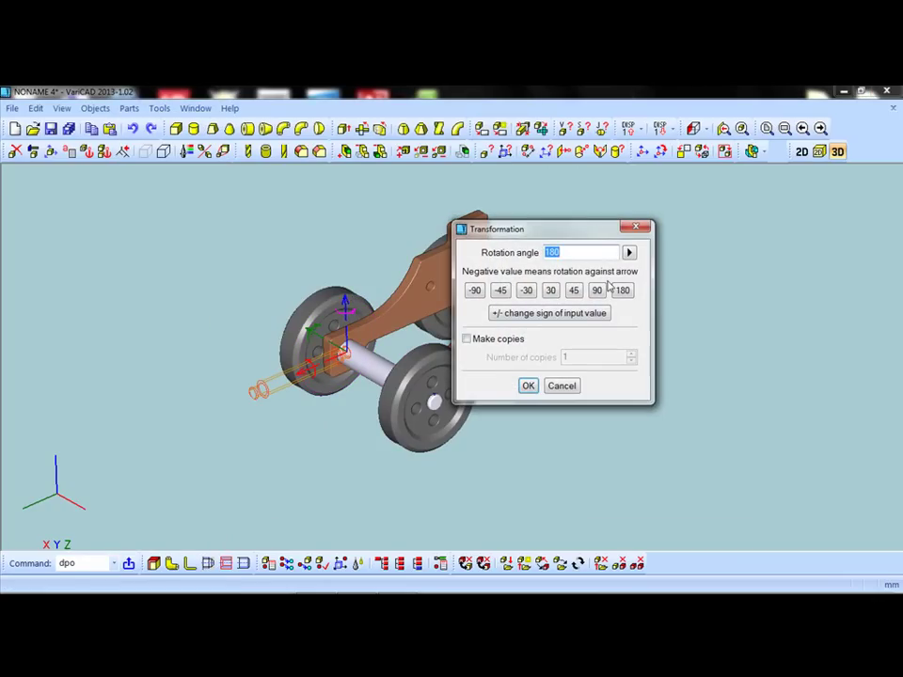
left_click(599, 290)
left_click(528, 385)
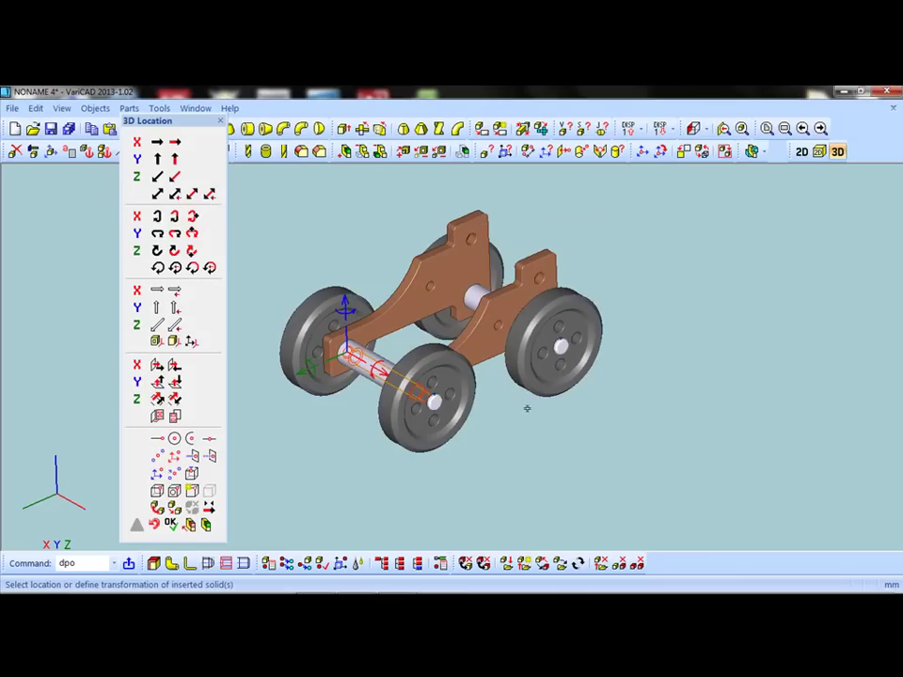
mouse_move(564, 462)
middle_mouse_down()
mouse_move(644, 449)
mouse_move(581, 481)
middle_mouse_up()
scroll(493, 430, "up", 1)
scroll(335, 395, "up", 1)
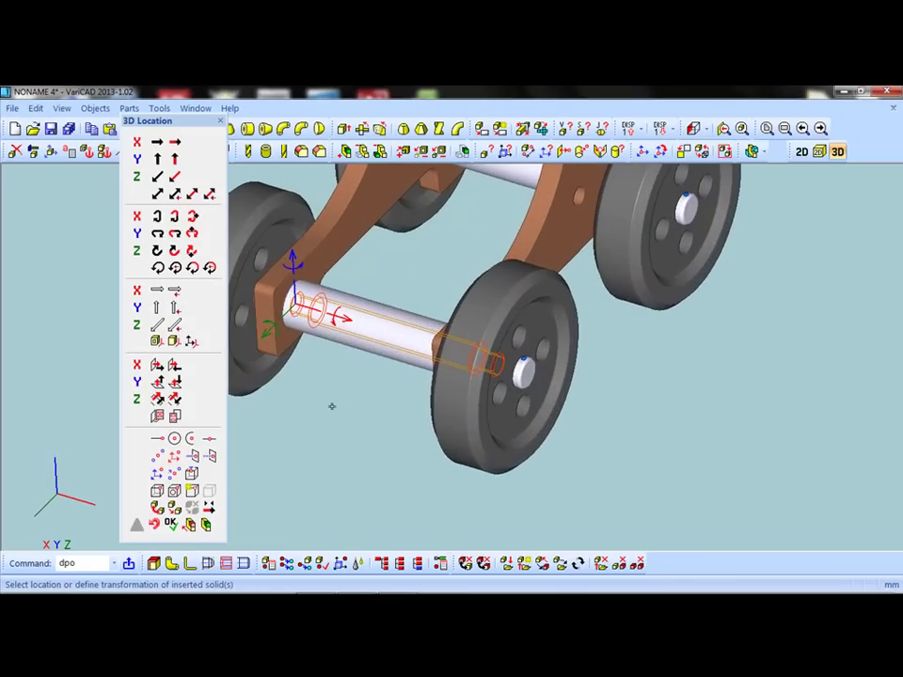
scroll(328, 498, "up", 2)
scroll(246, 377, "up", 1)
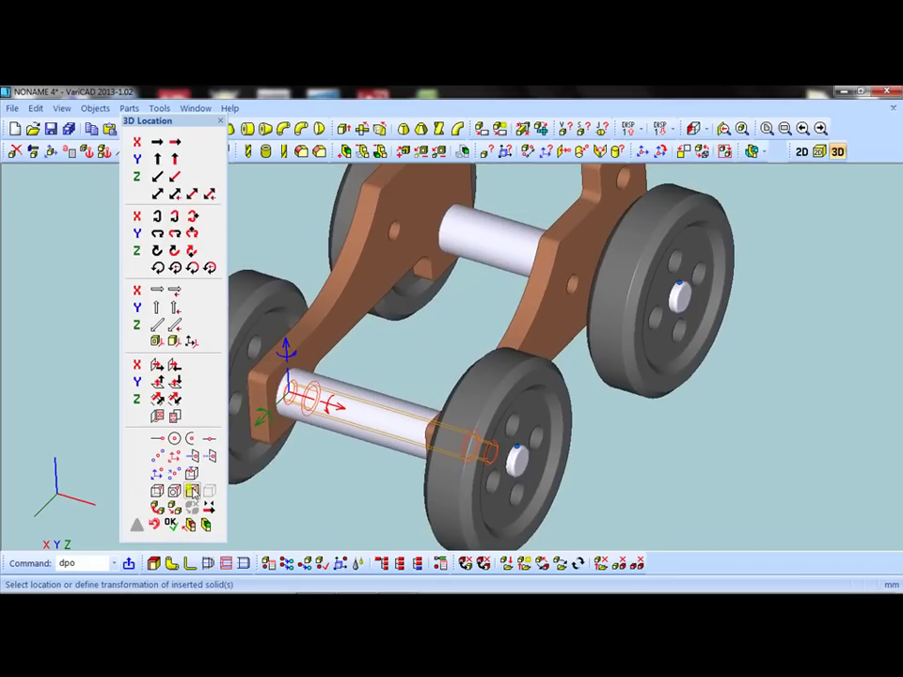
- Set the shaft's base at its end centre and place it in the brackets' top holes
left_click(192, 491)
left_click(48, 187)
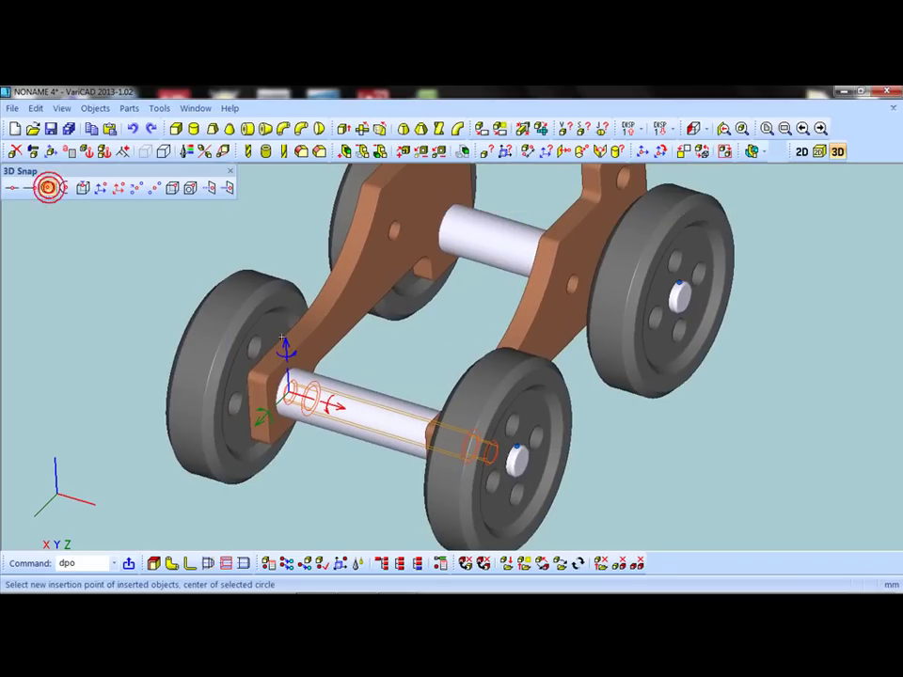
left_click(313, 384)
middle_click_drag(434, 340, 395, 439)
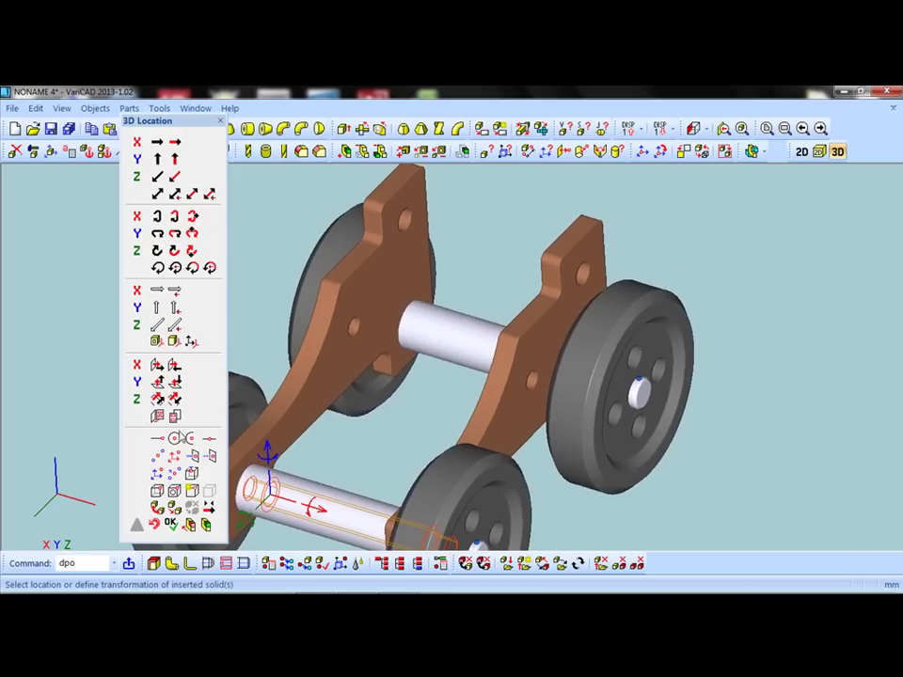
left_click(185, 434)
left_click(406, 220)
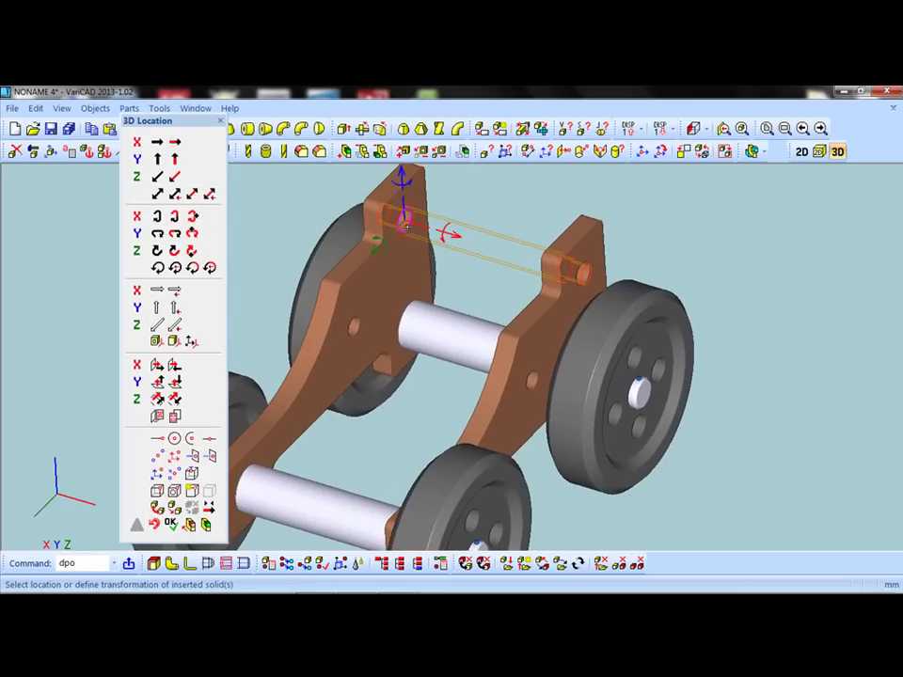
middle_click_drag(451, 308, 473, 297)
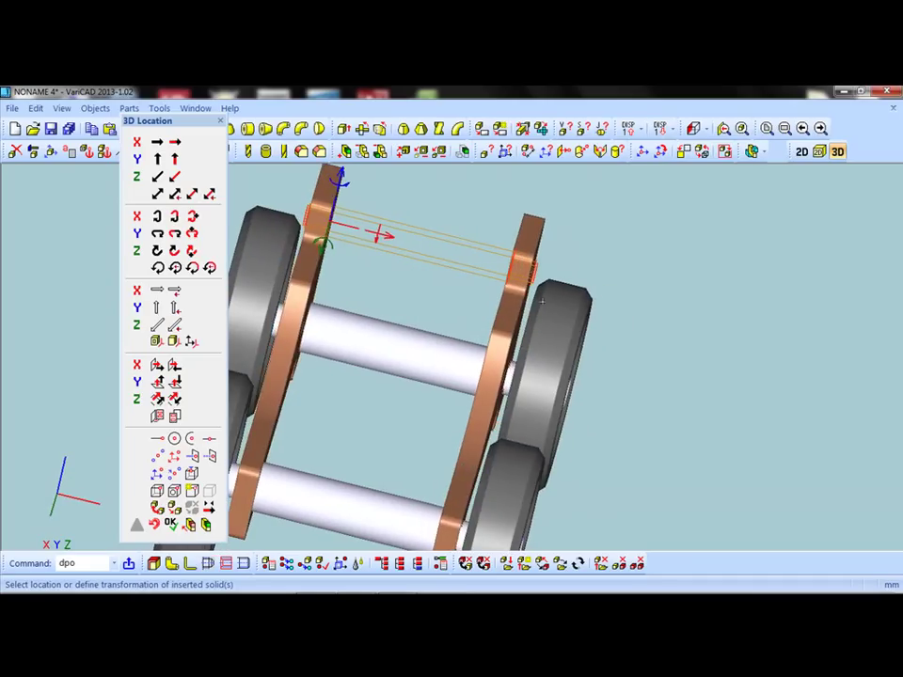
left_click(170, 524)
scroll(869, 346, "down", 2)
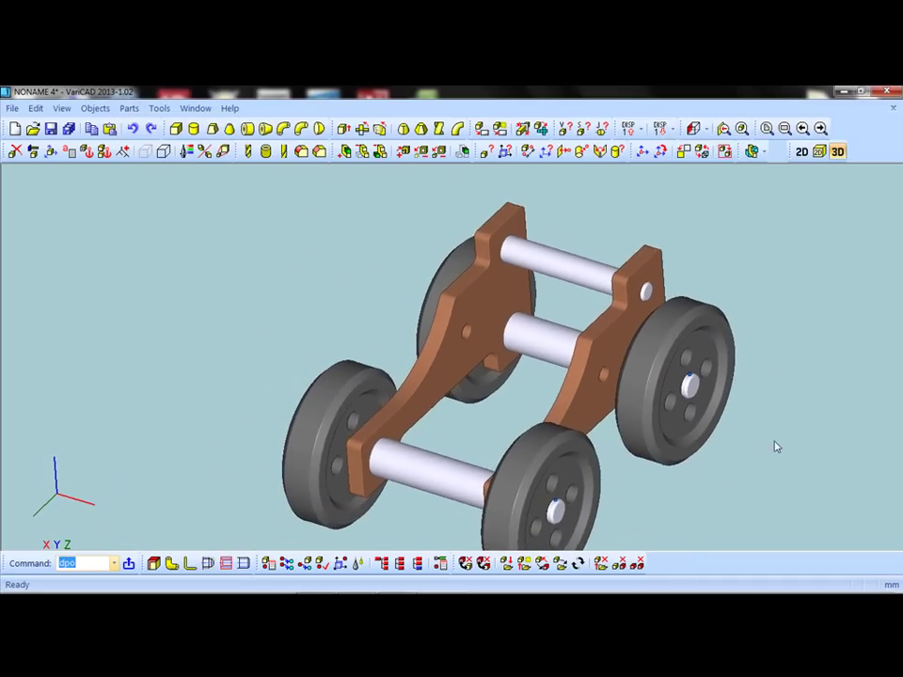
middle_click_drag(697, 533, 689, 475)
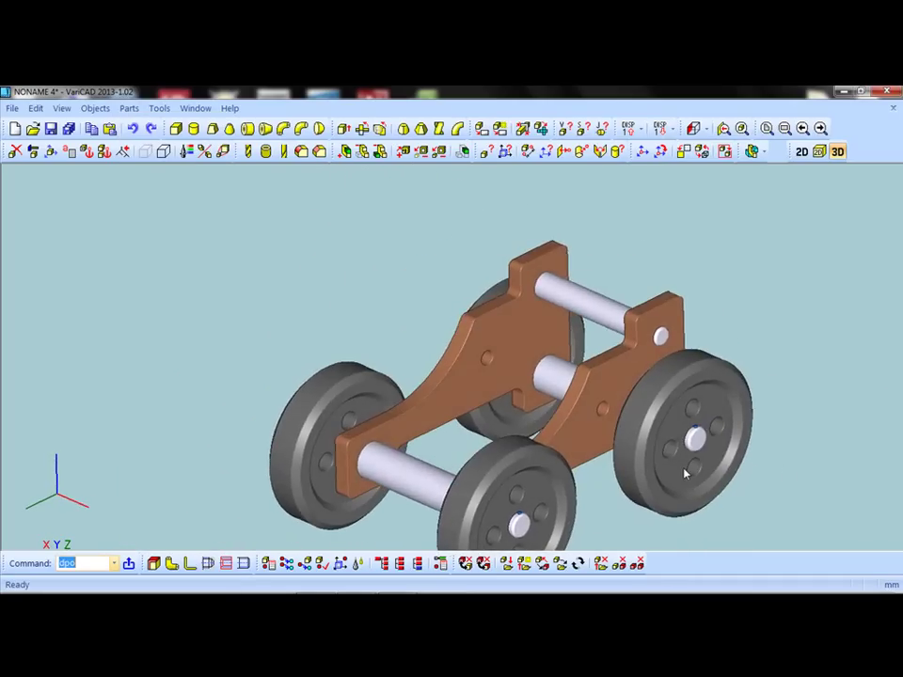
- Insert the apoio part from file into the assembly
left_click(13, 108)
left_click(49, 247)
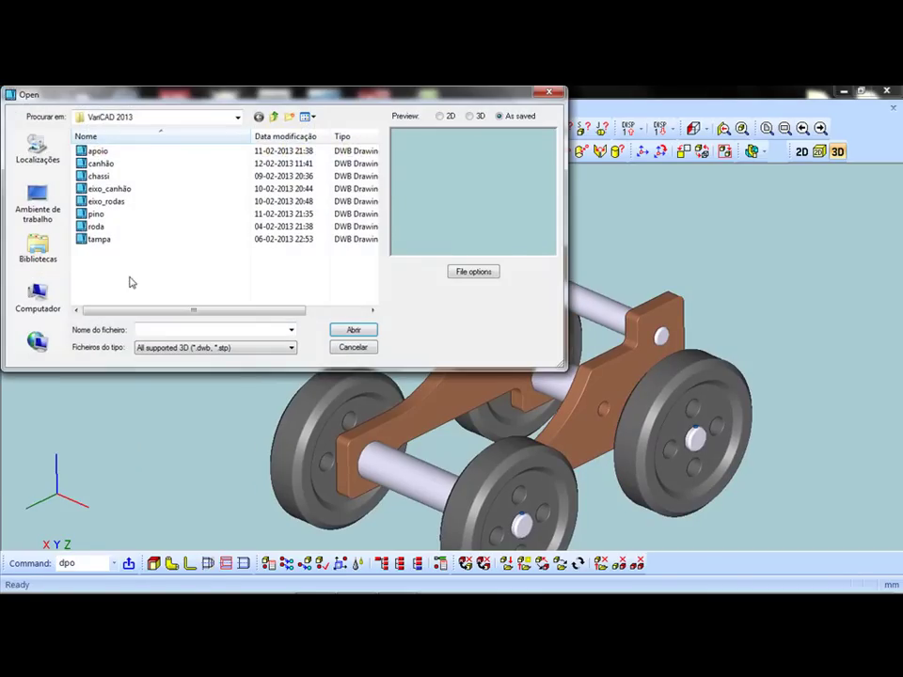
left_click(97, 151)
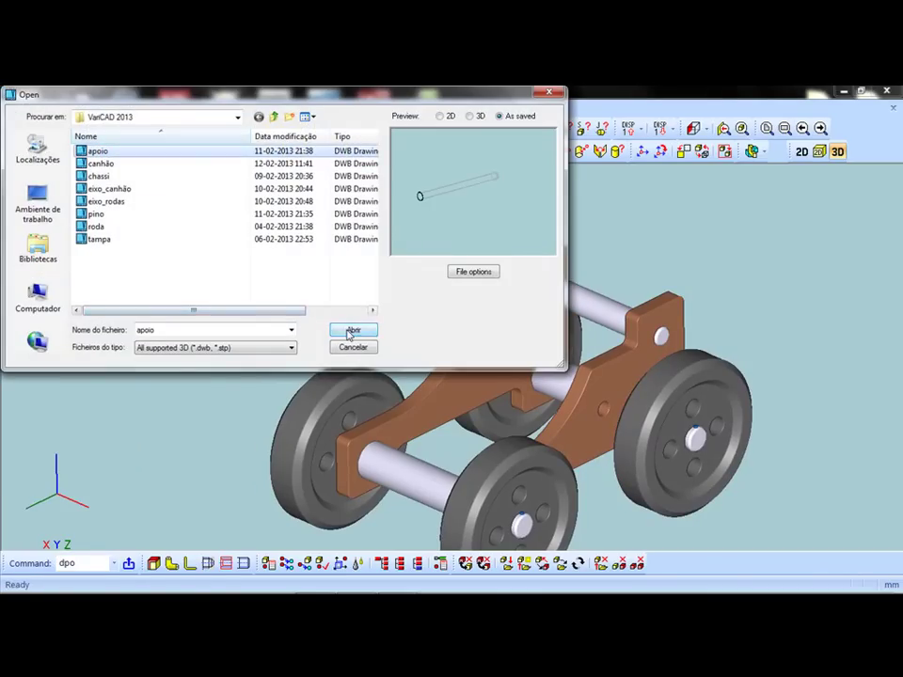
left_click(350, 331)
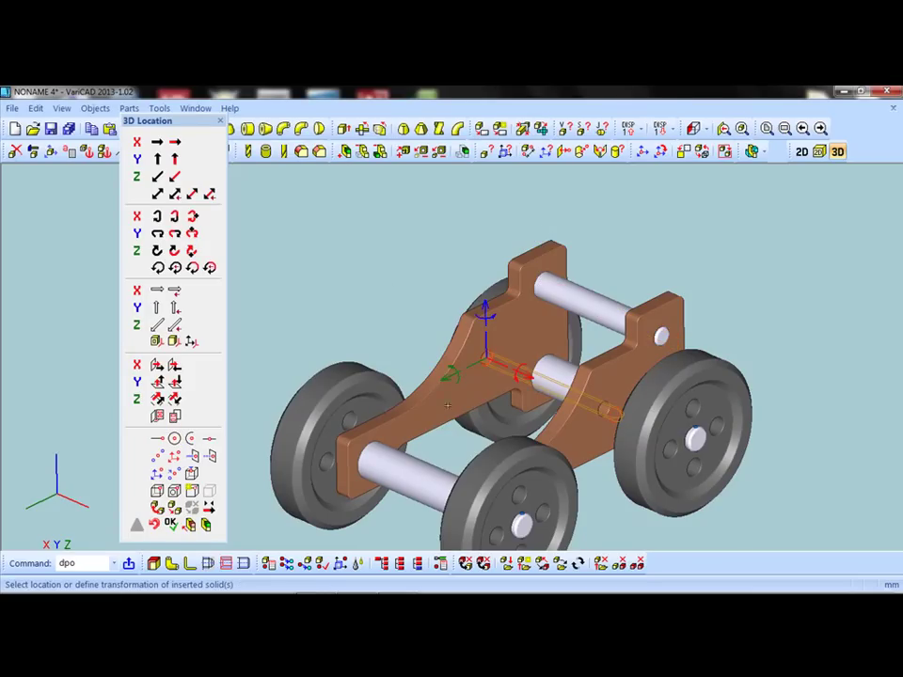
middle_click_drag(438, 387, 256, 373)
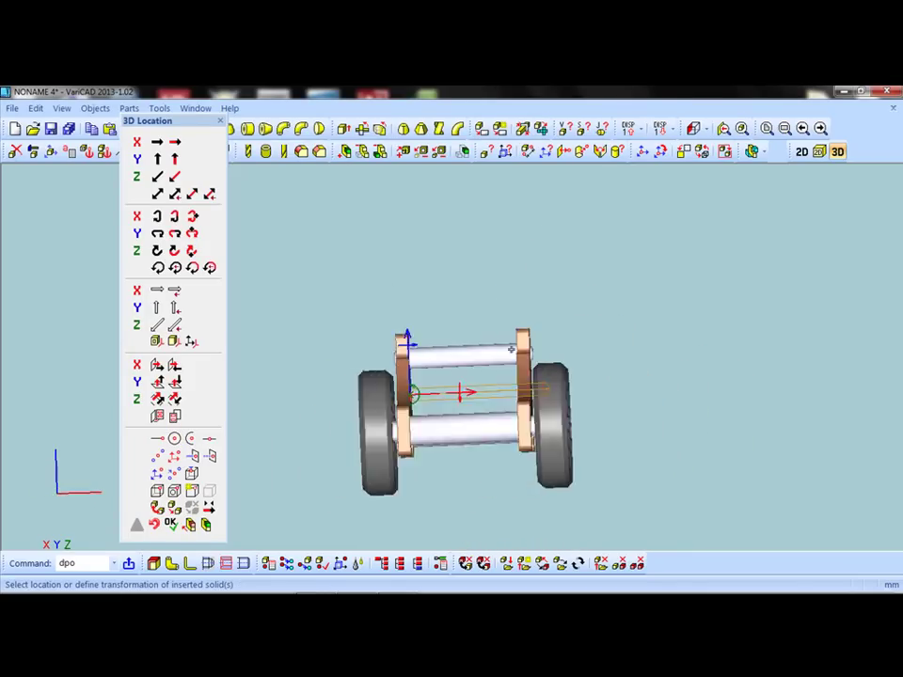
scroll(256, 374, "up", 2)
scroll(282, 357, "up", 2)
scroll(273, 310, "up", 2)
scroll(399, 348, "up", 2)
scroll(398, 348, "up", 1)
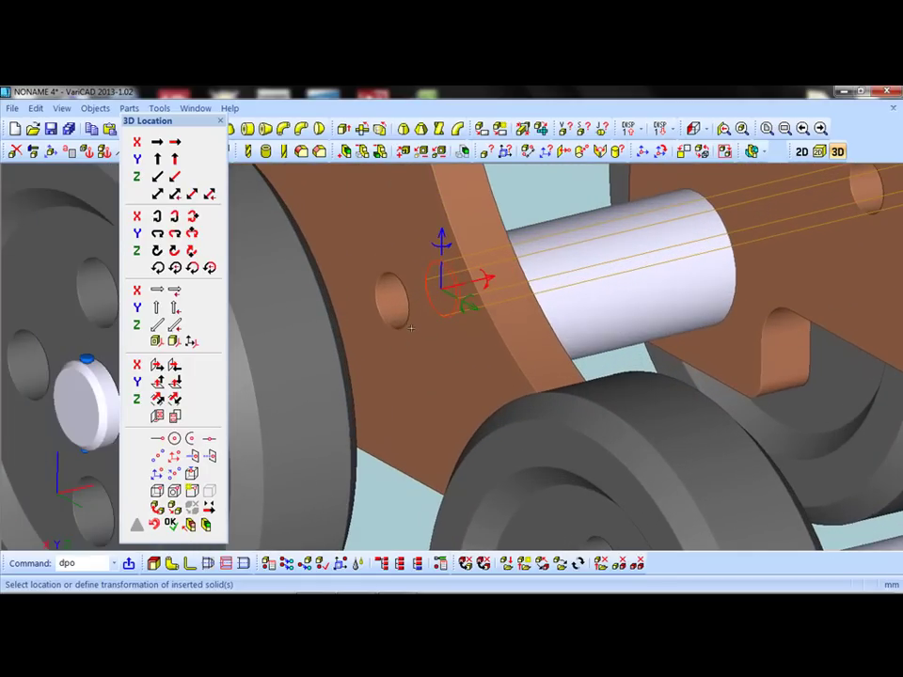
- Snap the apoio rod to the plate hole centre, shift it slightly along X, and confirm
left_click(174, 438)
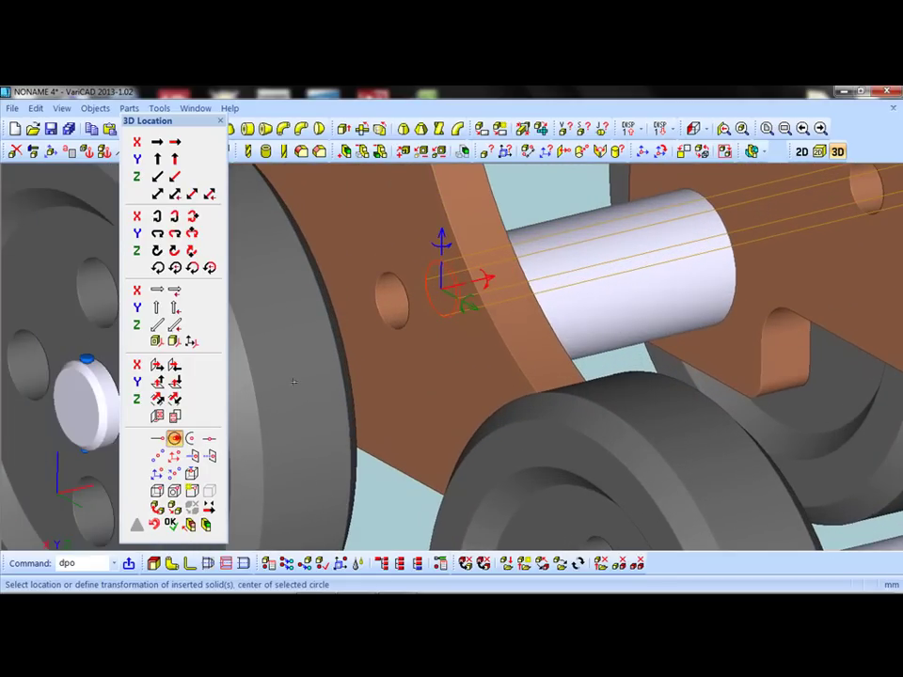
left_click(395, 331)
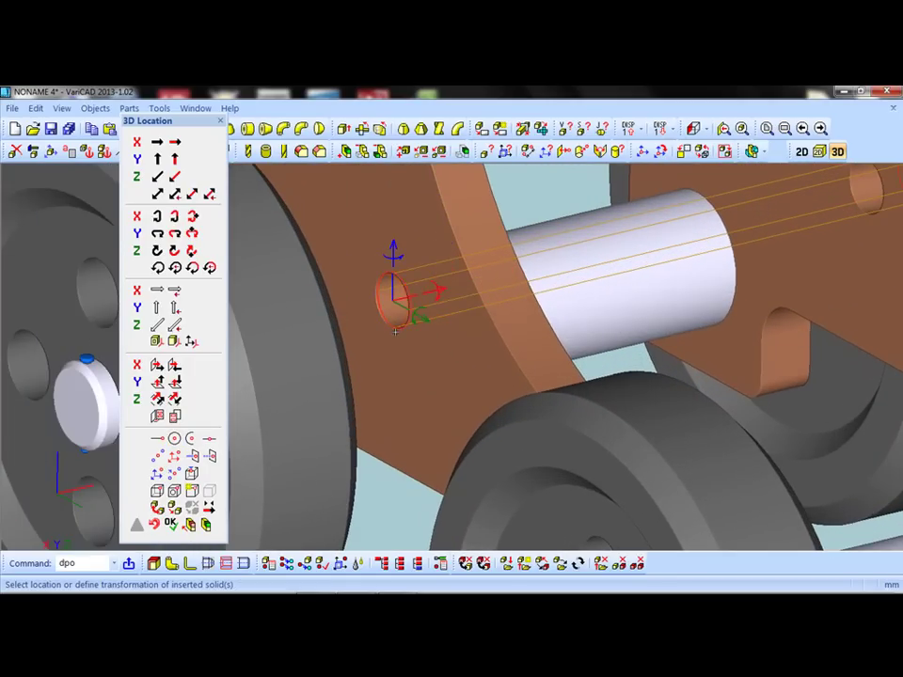
left_click(428, 293)
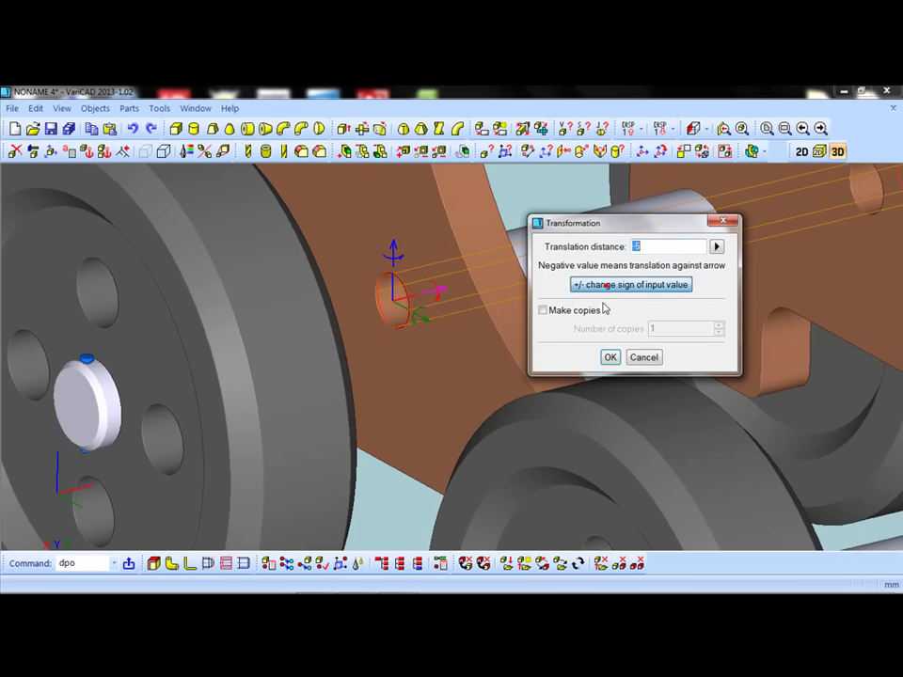
left_click(609, 358)
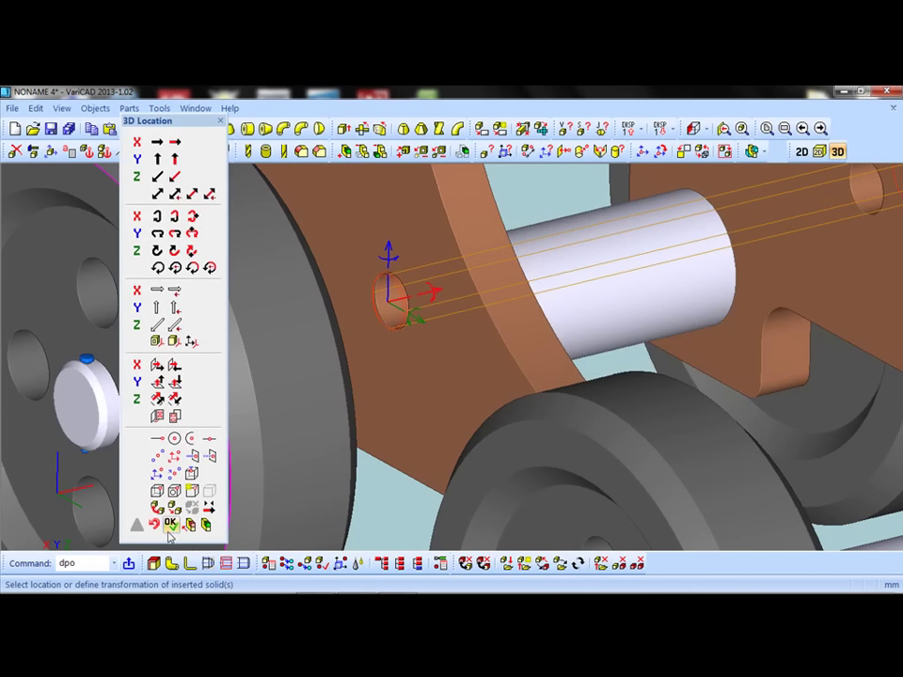
left_click(170, 523)
mouse_move(489, 370)
middle_mouse_down()
mouse_move(656, 284)
mouse_move(552, 321)
mouse_move(629, 340)
mouse_move(534, 325)
mouse_move(615, 306)
mouse_move(513, 307)
mouse_move(460, 354)
middle_mouse_up()
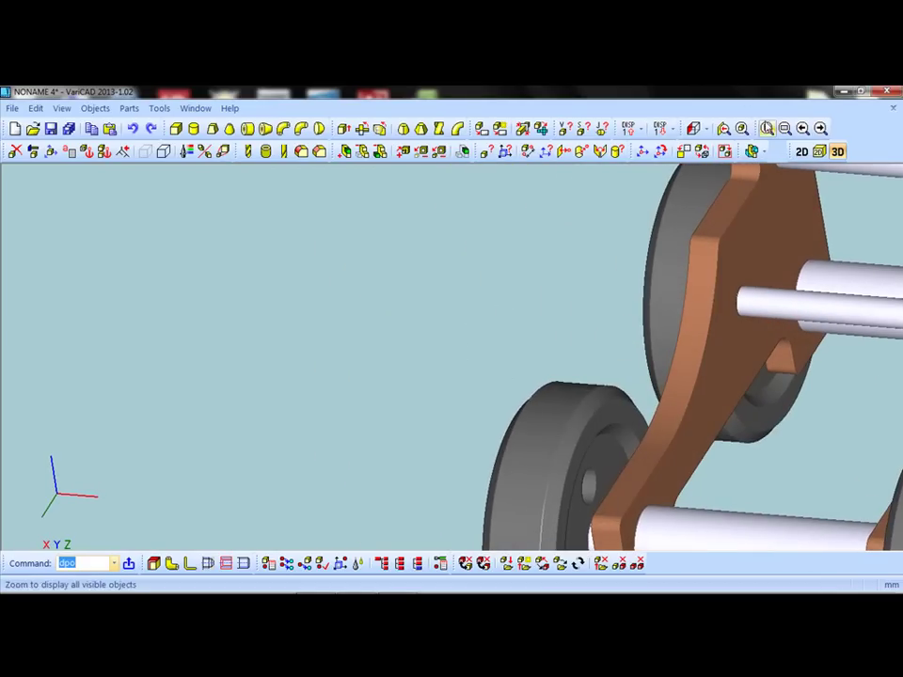
left_click(661, 122)
mouse_move(226, 331)
middle_mouse_down()
mouse_move(287, 284)
mouse_move(146, 315)
mouse_move(186, 306)
middle_mouse_up()
scroll(205, 305, "up", 2)
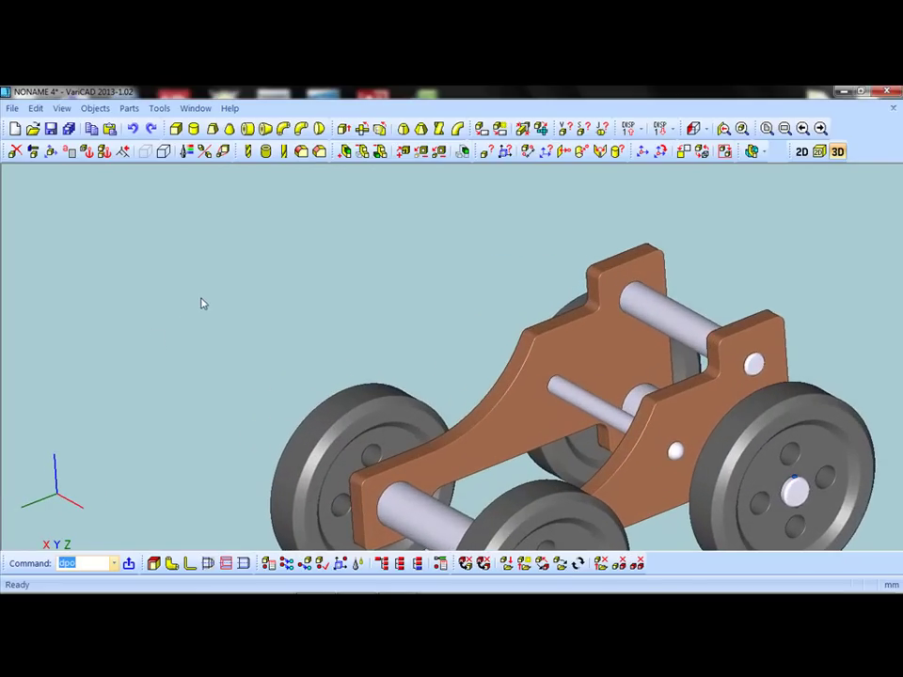
mouse_move(447, 292)
middle_mouse_down("shift")
mouse_move(337, 243)
mouse_move(286, 254)
middle_mouse_up("shift")
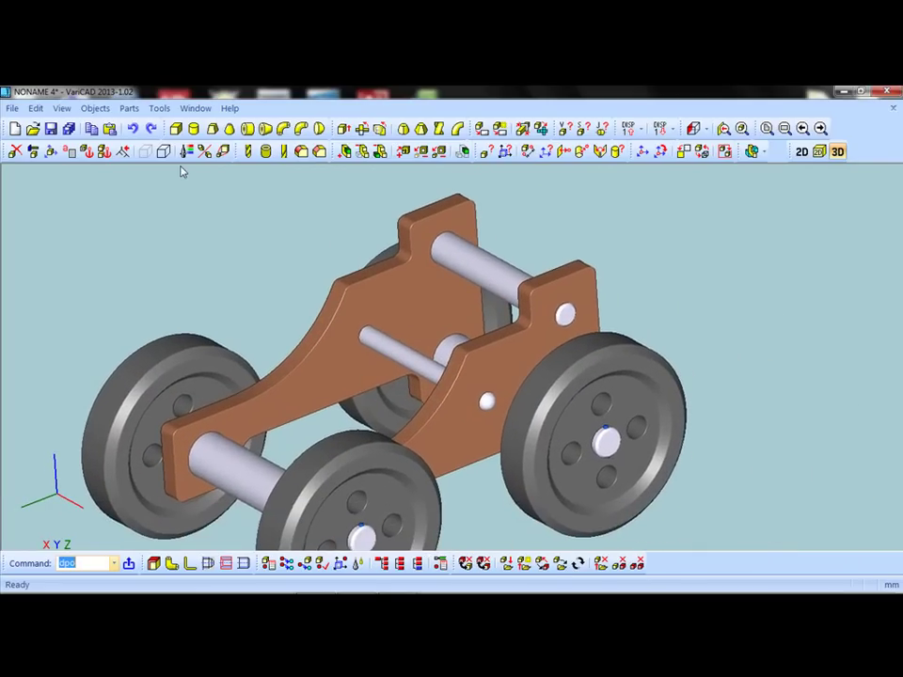
- Insert the canhão barrel from file
left_click(12, 108)
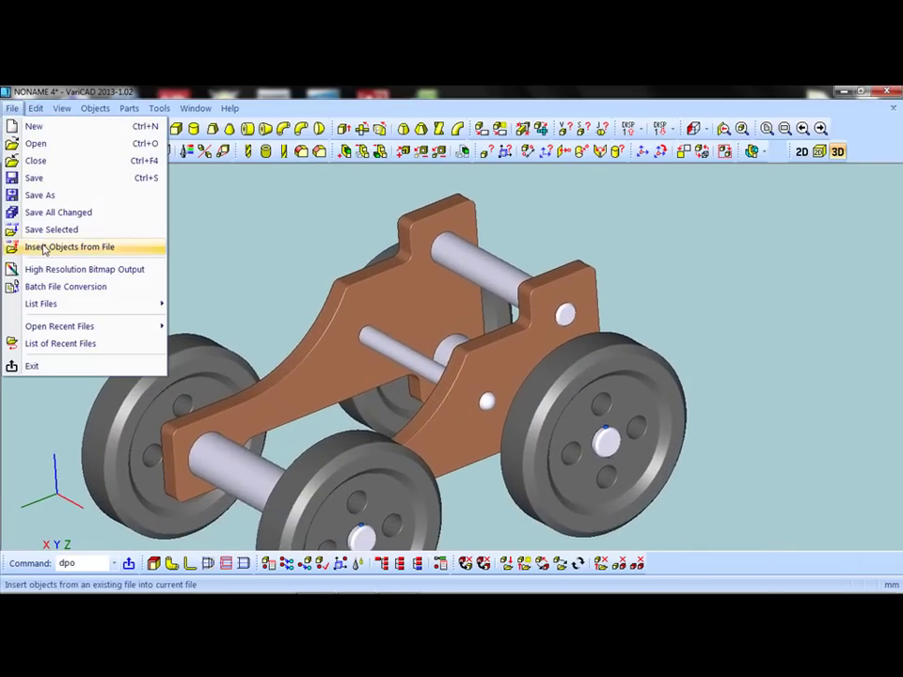
left_click(43, 247)
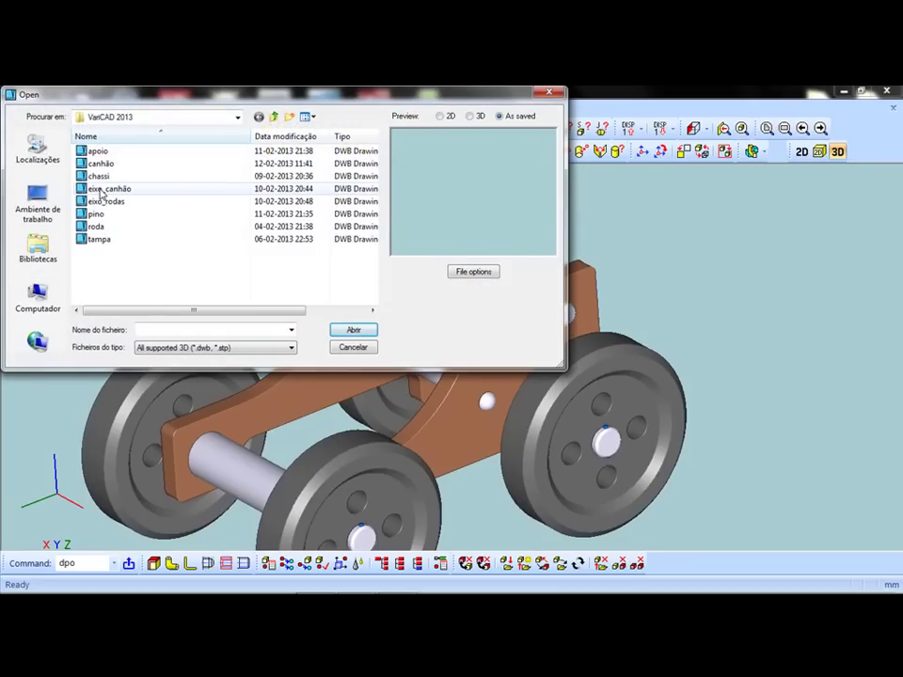
left_click(94, 162)
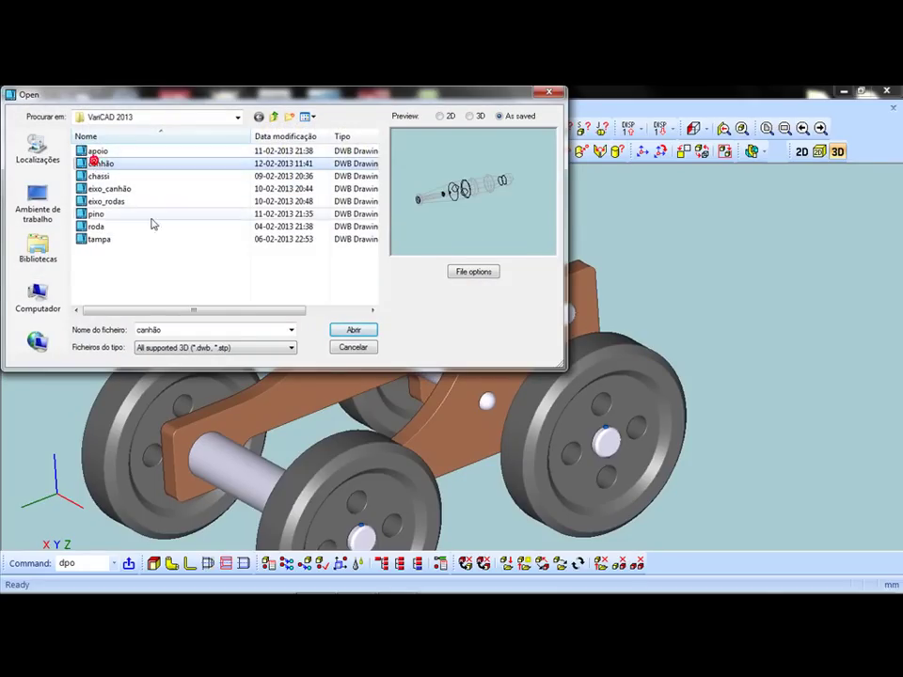
left_click(353, 329)
scroll(454, 323, "down", 2)
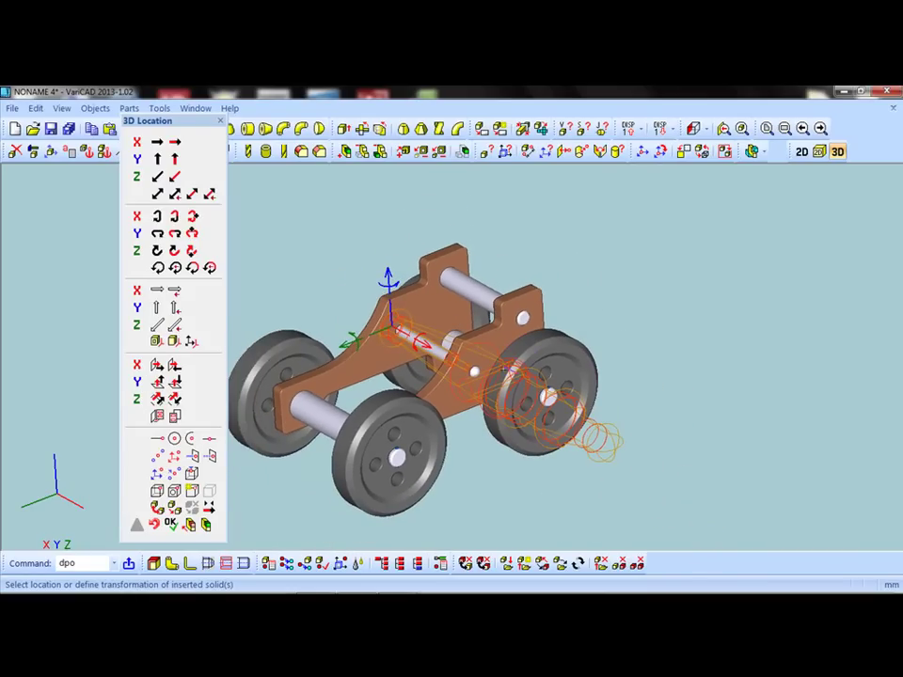
- Rotate the canhão barrel -90° and begin choosing a new insertion point
left_click(388, 281)
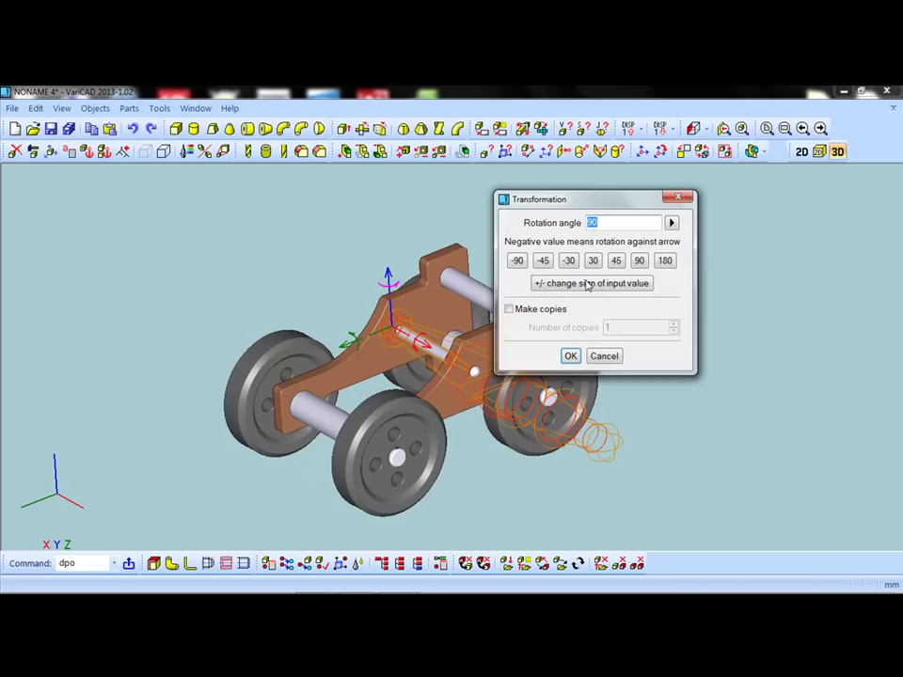
left_click(516, 261)
left_click(570, 356)
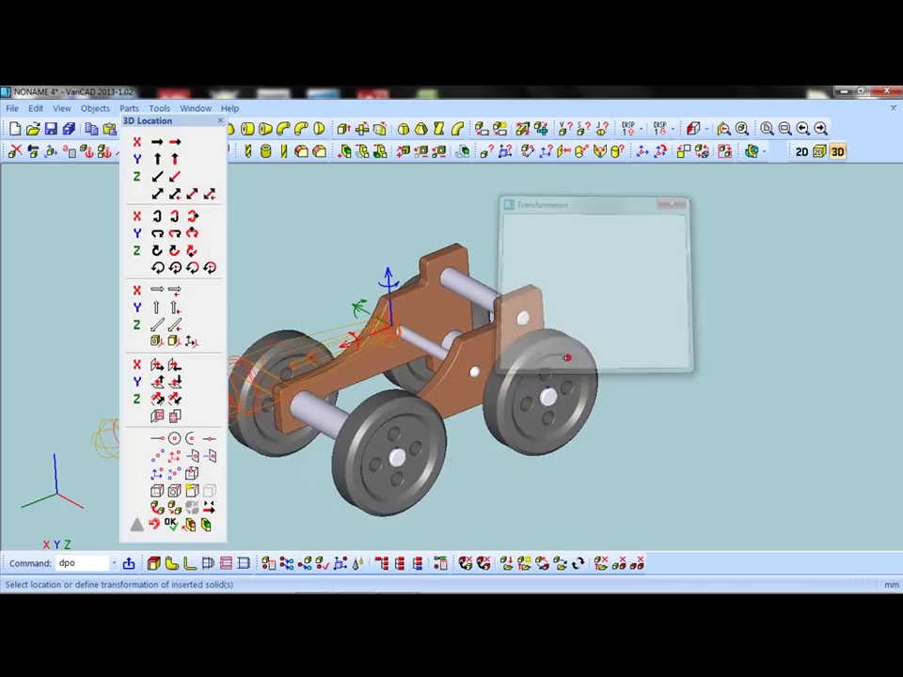
scroll(380, 329, "down", 1)
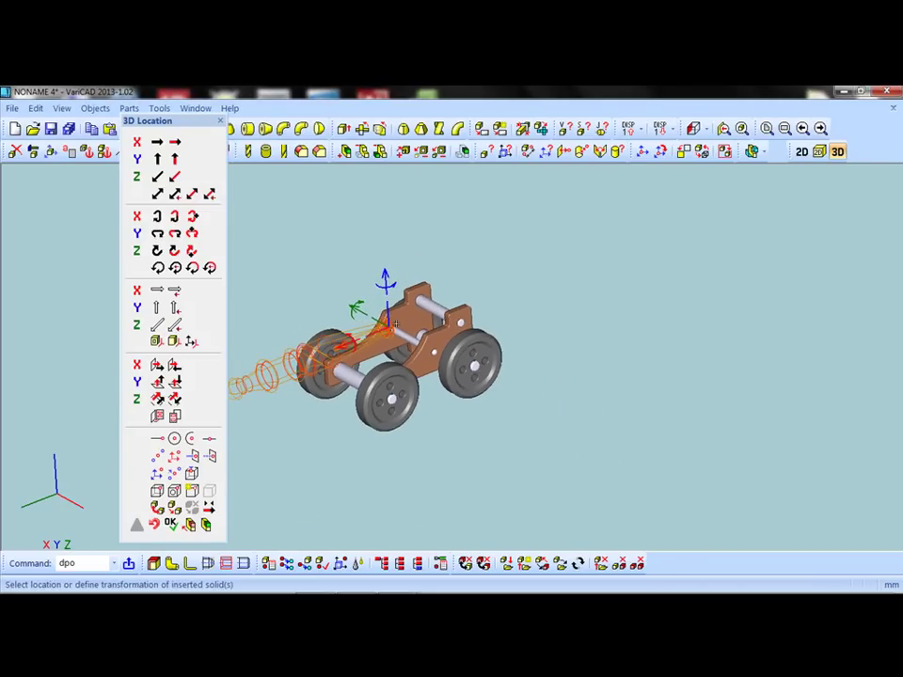
middle_click_drag(331, 346, 482, 304)
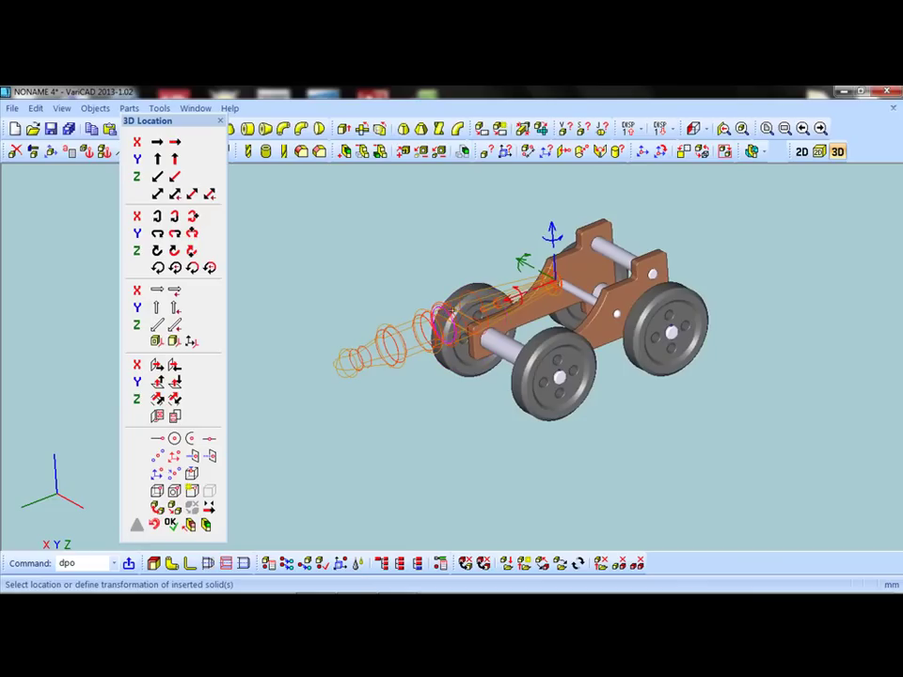
scroll(508, 302, "up", 1)
scroll(489, 307, "up", 2)
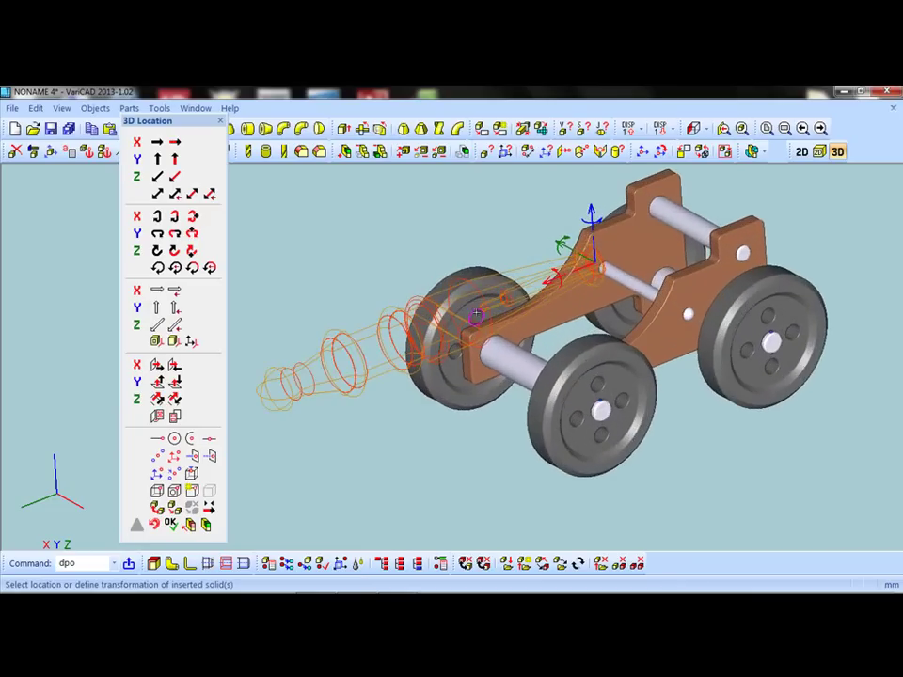
scroll(476, 313, "up", 2)
scroll(477, 314, "down", 1)
scroll(477, 313, "down", 1)
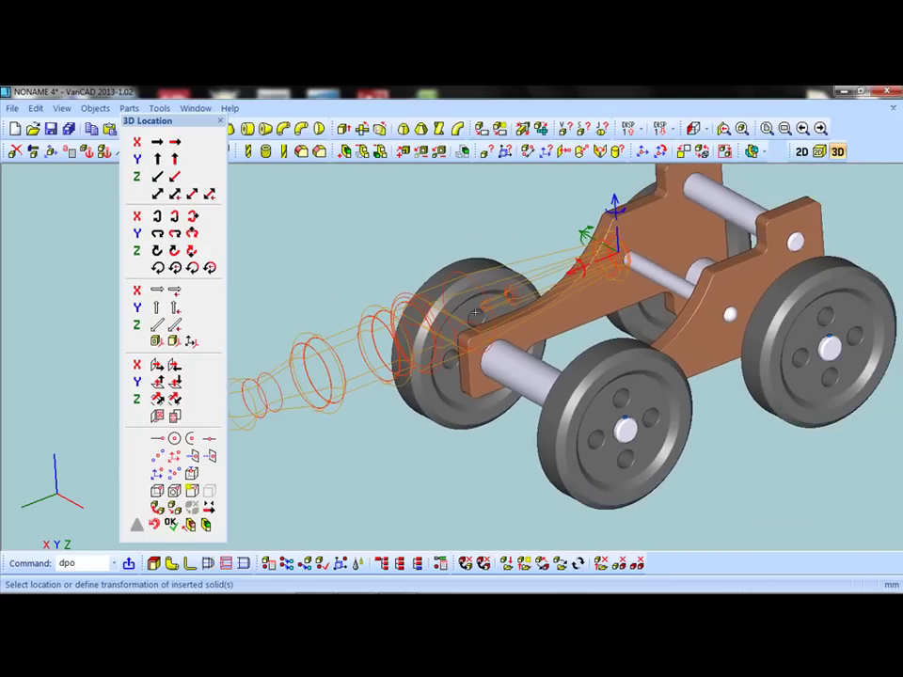
scroll(476, 316, "down", 2)
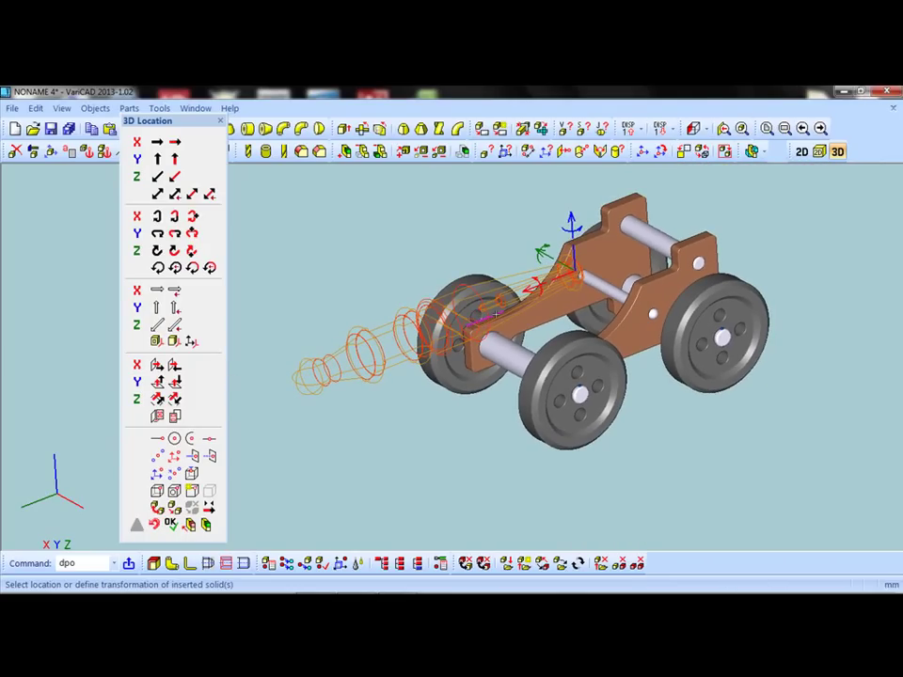
scroll(497, 313, "up", 1)
scroll(497, 313, "up", 2)
scroll(496, 314, "up", 1)
scroll(497, 314, "up", 1)
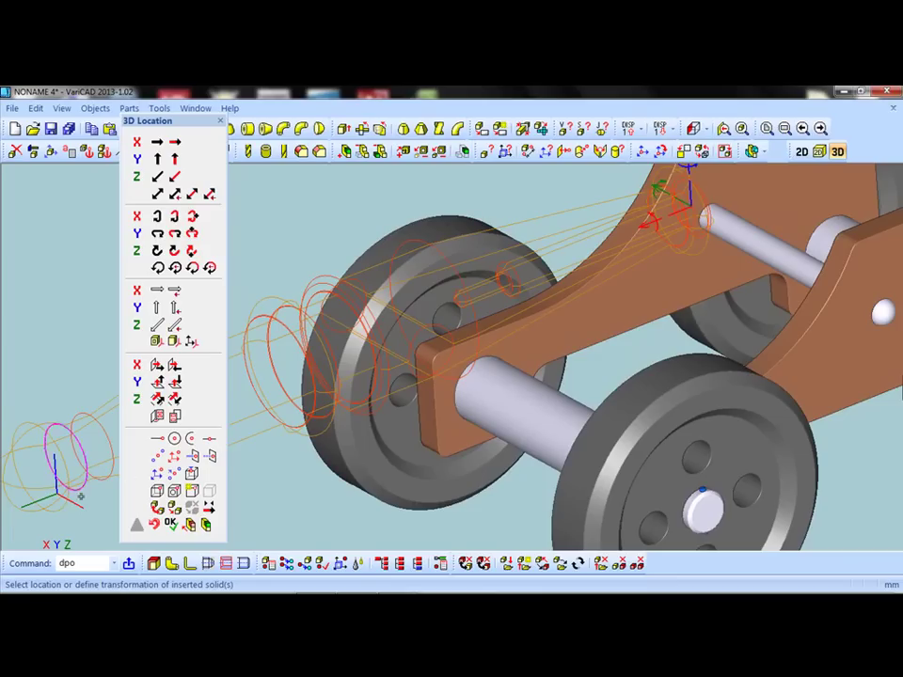
key("Return")
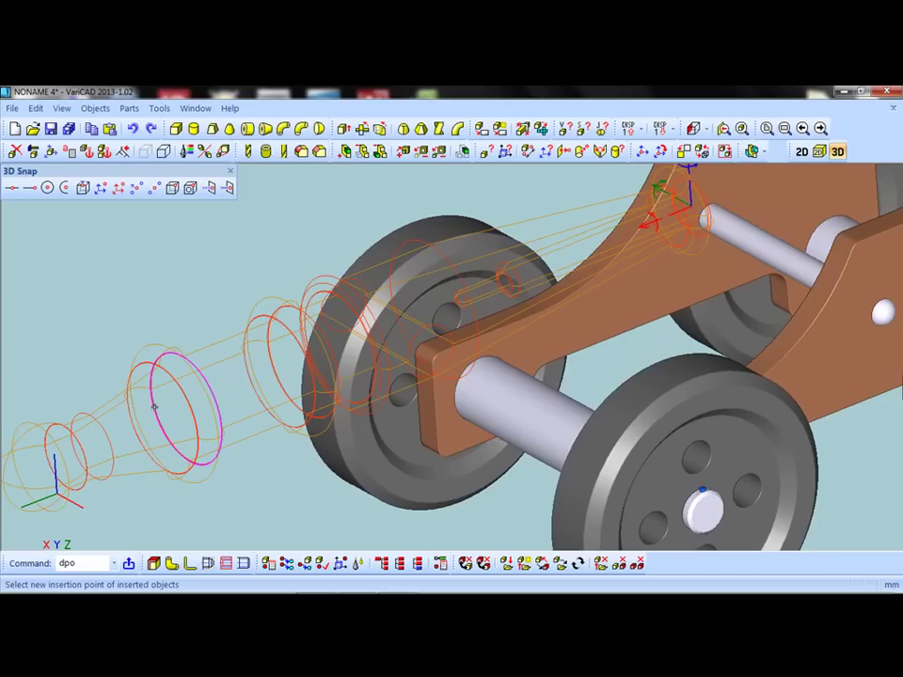
- Snap the barrel's insertion point to the centre of one of its rings
scroll(296, 392, "down", 1)
mouse_move(339, 504)
middle_mouse_down()
mouse_move(307, 485)
mouse_move(206, 480)
mouse_move(286, 479)
mouse_move(312, 447)
middle_mouse_up()
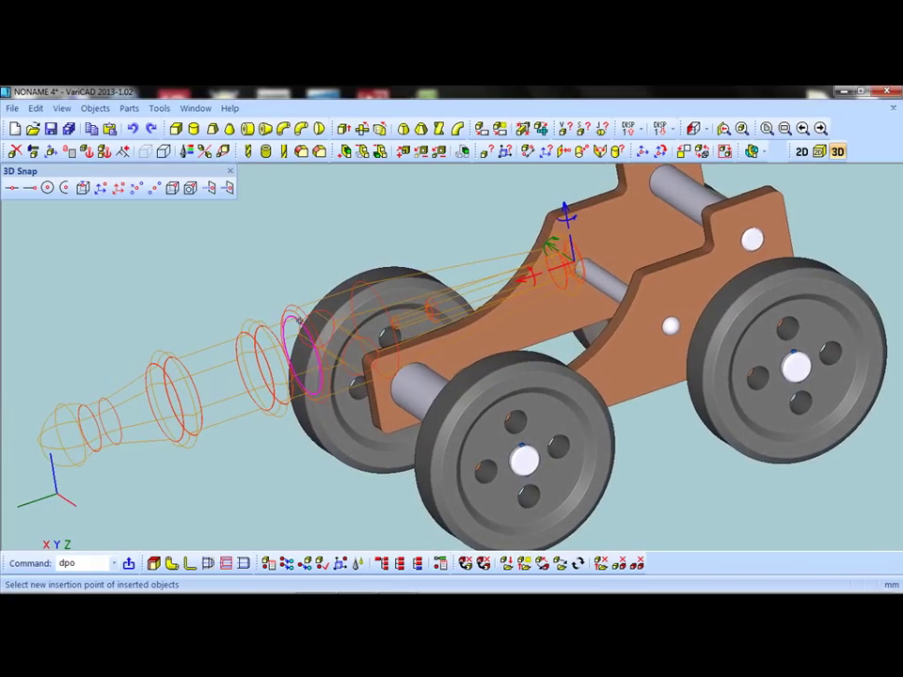
left_click(47, 187)
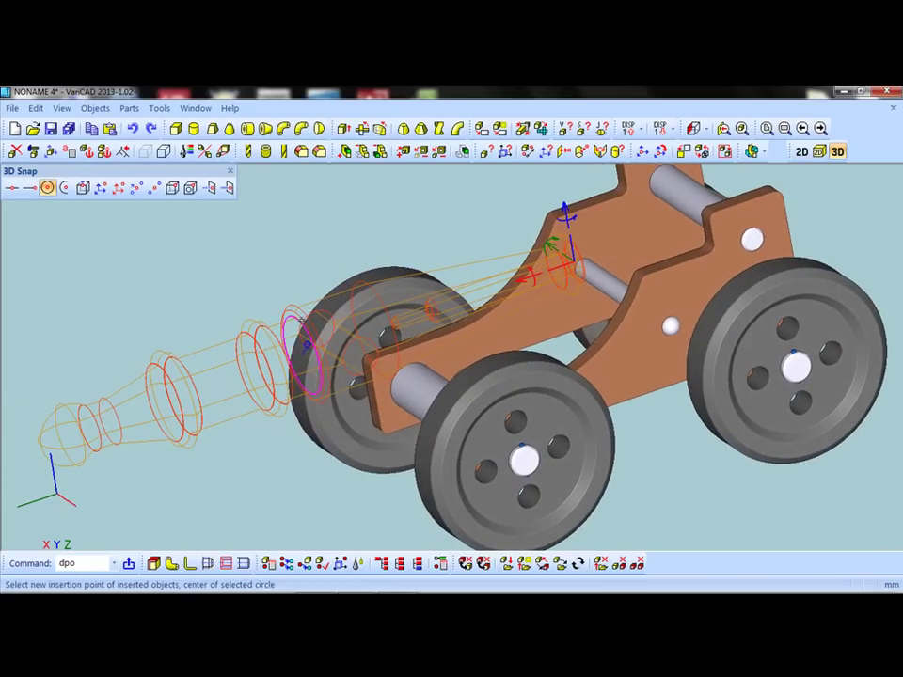
left_click(300, 321)
scroll(411, 387, "down", 2)
scroll(421, 387, "down", 1)
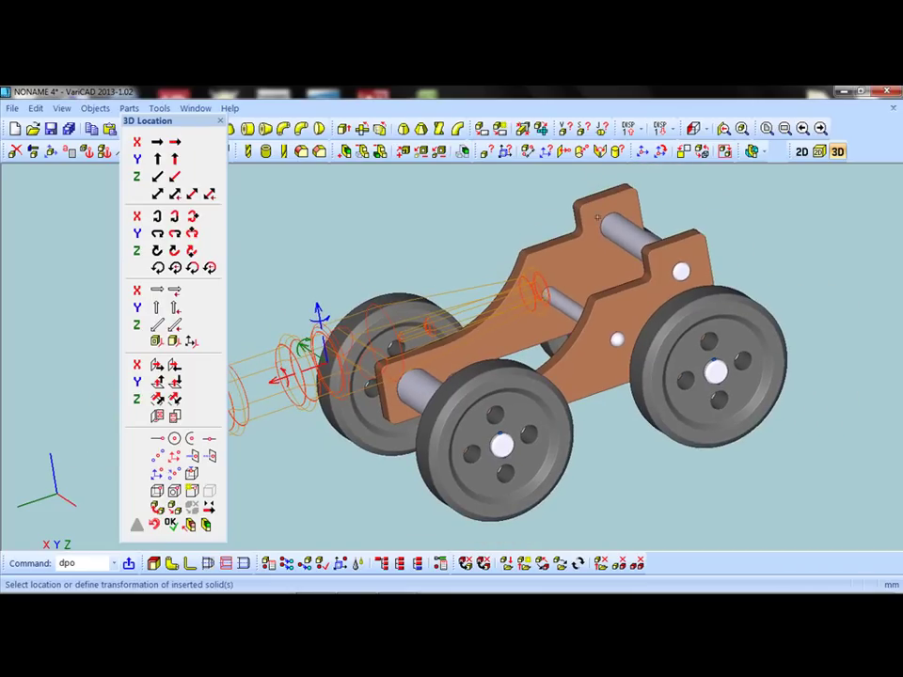
- Place the barrel at the chassis hole centre and shift it 100 along X
left_click(174, 438)
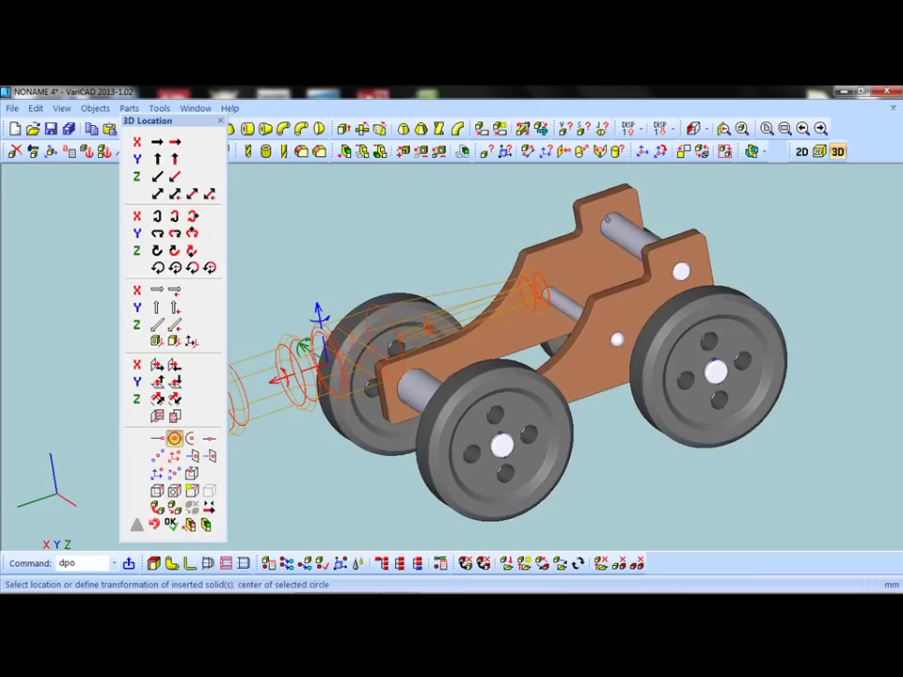
left_click(615, 216)
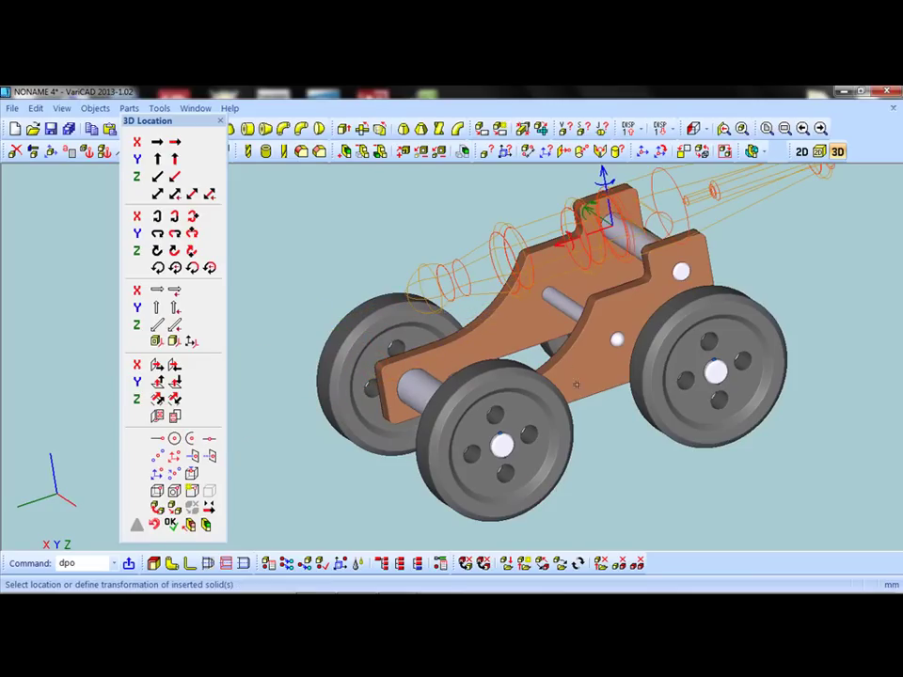
middle_click_drag(595, 412, 561, 409)
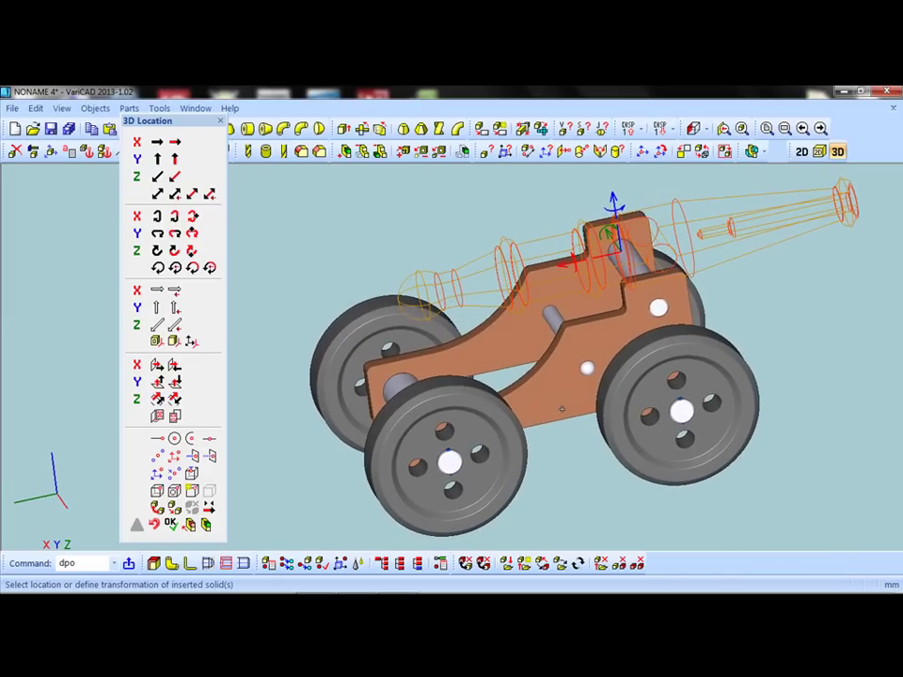
left_click(562, 264)
type("100")
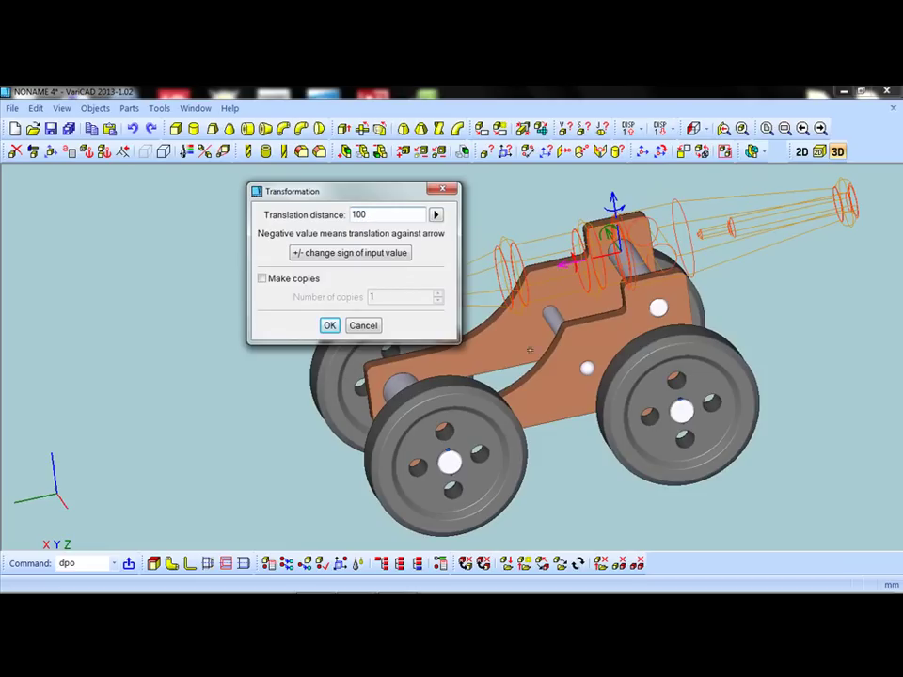
left_click(330, 325)
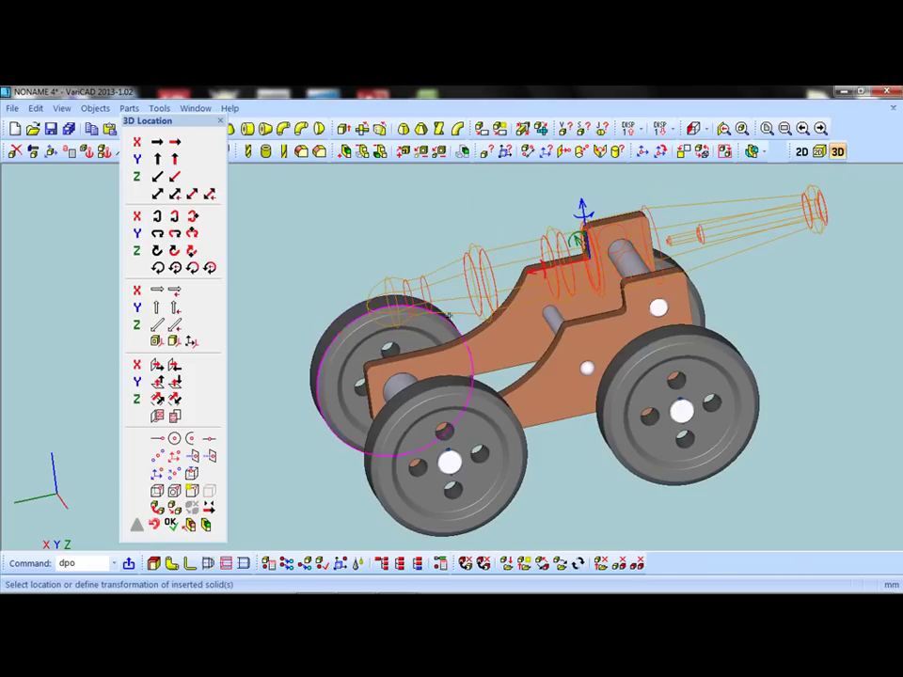
mouse_move(590, 467)
middle_mouse_down()
mouse_move(766, 438)
mouse_move(707, 460)
mouse_move(716, 461)
middle_mouse_up()
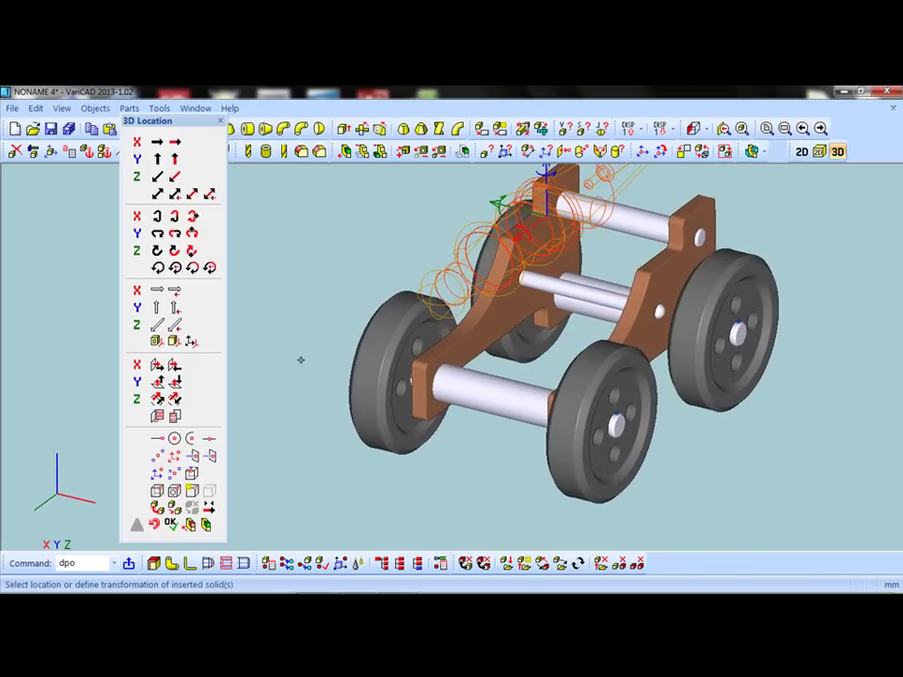
- Shift the barrel back by -220 along the same axis
left_click(489, 203)
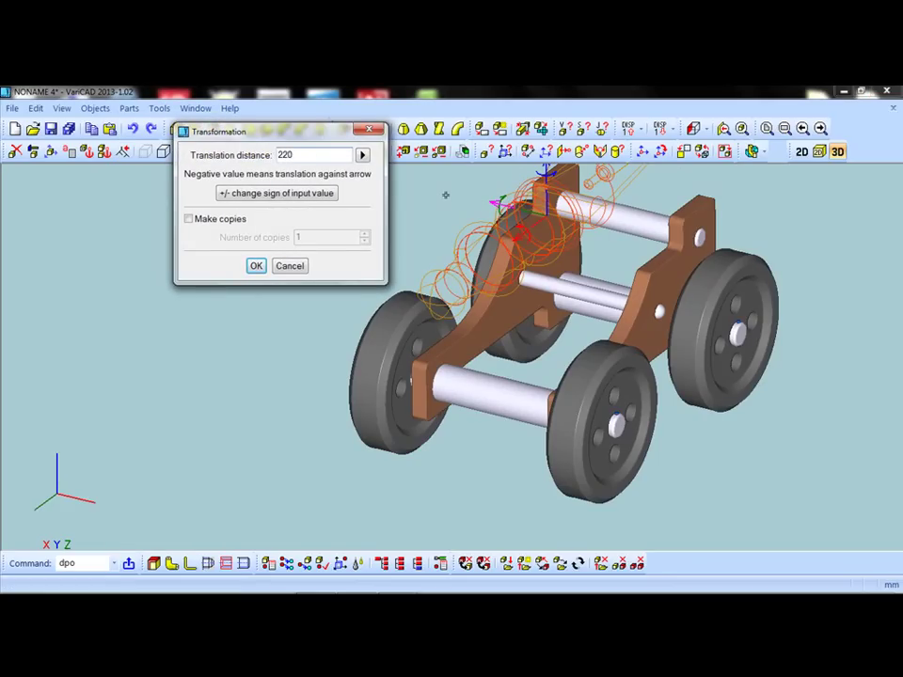
left_click(286, 194)
left_click(256, 266)
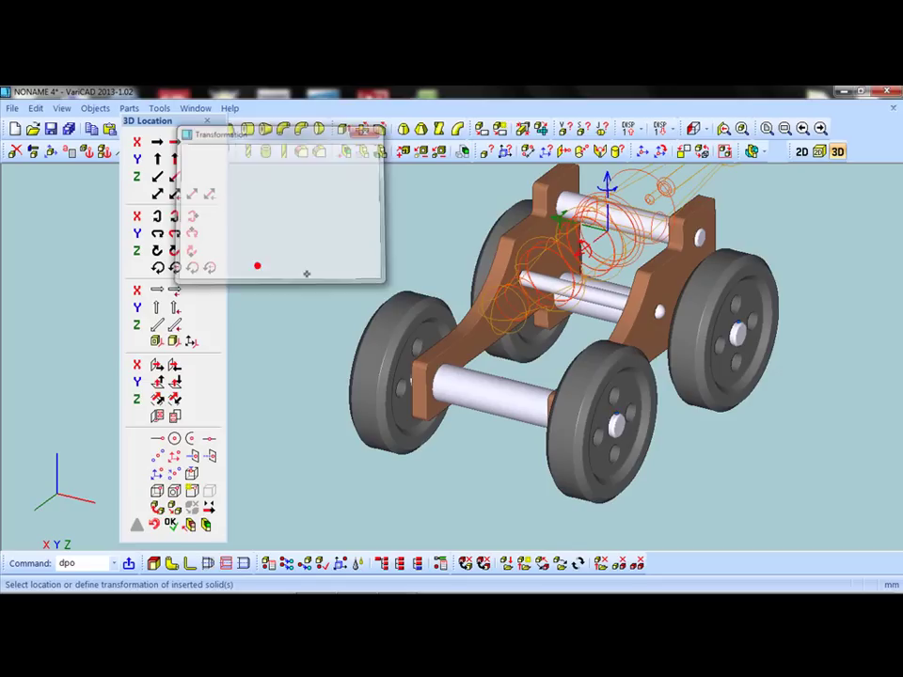
mouse_move(395, 331)
middle_mouse_down()
mouse_move(487, 264)
mouse_move(288, 380)
mouse_move(263, 311)
middle_mouse_up()
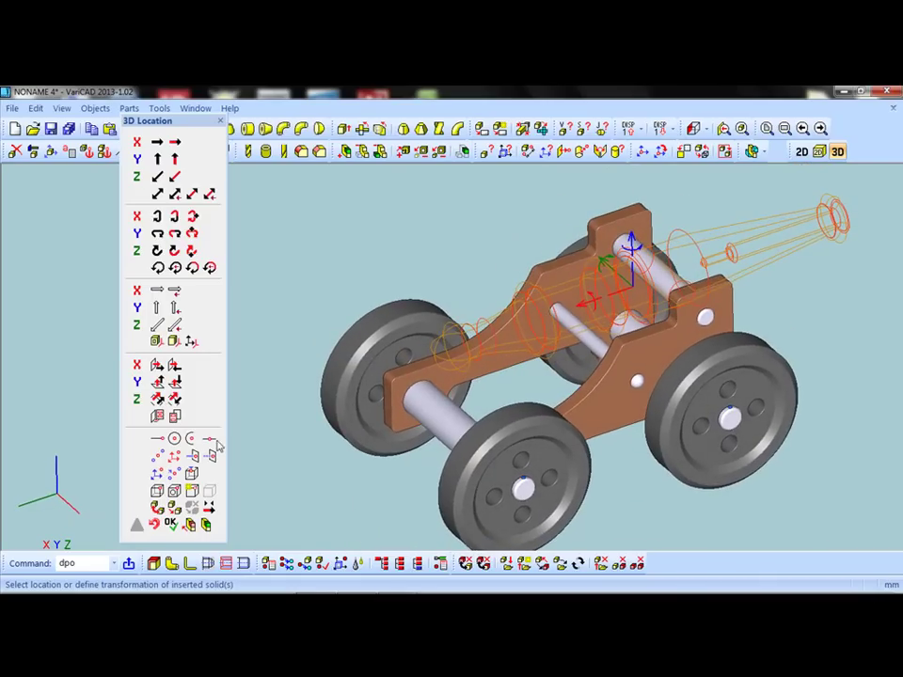
- Finish inserting the canhão barrel and orbit to inspect the completed cannon
left_click(165, 525)
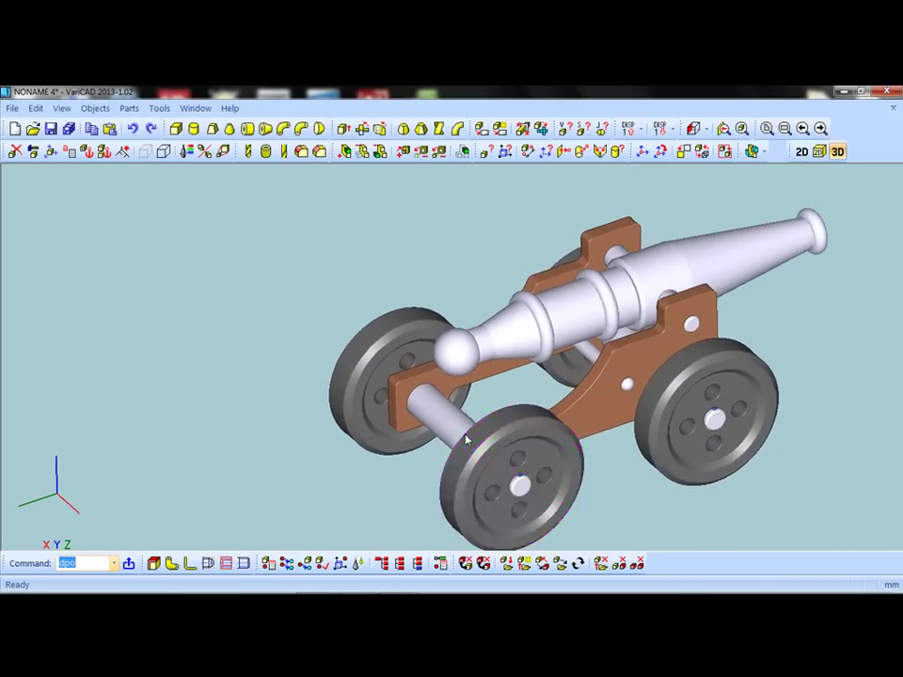
mouse_move(503, 373)
middle_mouse_down()
mouse_move(635, 298)
mouse_move(510, 360)
middle_mouse_up()
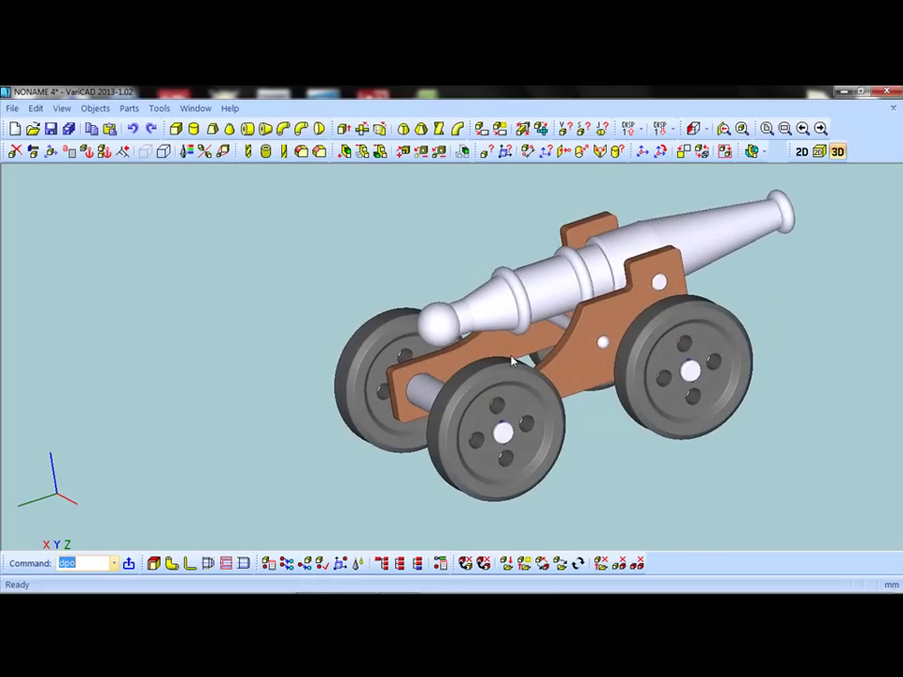
mouse_move(511, 360)
middle_mouse_down()
mouse_move(449, 377)
mouse_move(555, 386)
mouse_move(375, 364)
mouse_move(381, 403)
mouse_move(459, 391)
mouse_move(324, 378)
mouse_move(404, 301)
mouse_move(490, 375)
middle_mouse_up()
scroll(381, 403, "up", 1)
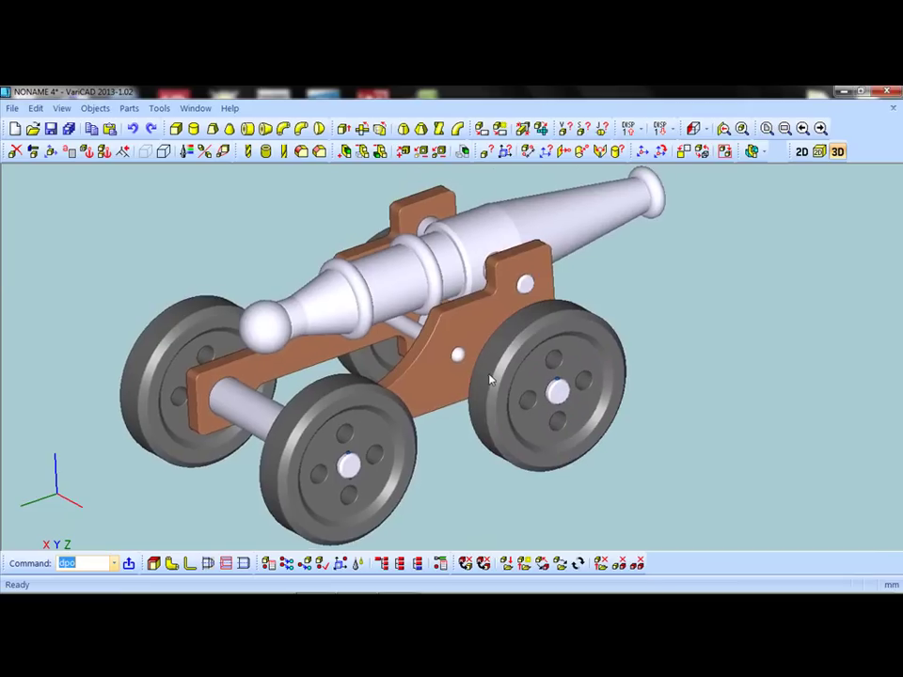
- Recolour the cannon barrel with red swatch 2, keeping the carriage brown and wheels grey
left_click(193, 153)
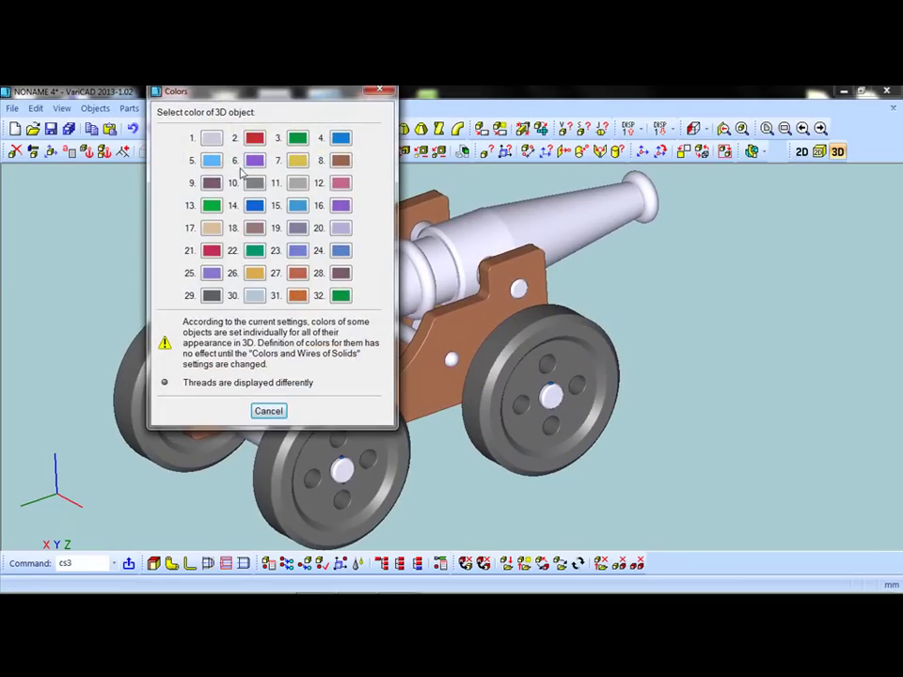
left_click(256, 139)
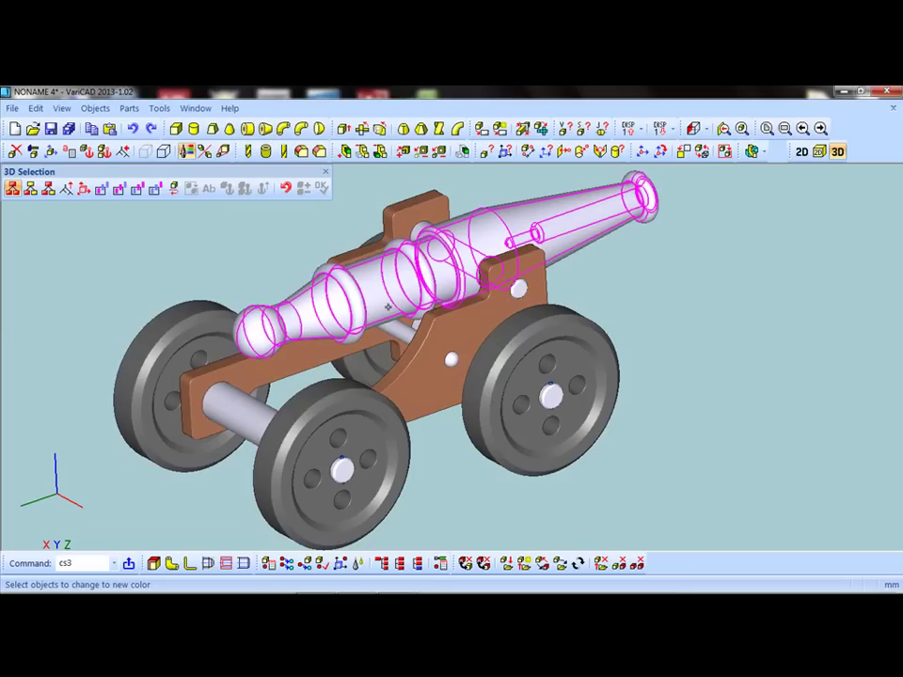
left_click(513, 214)
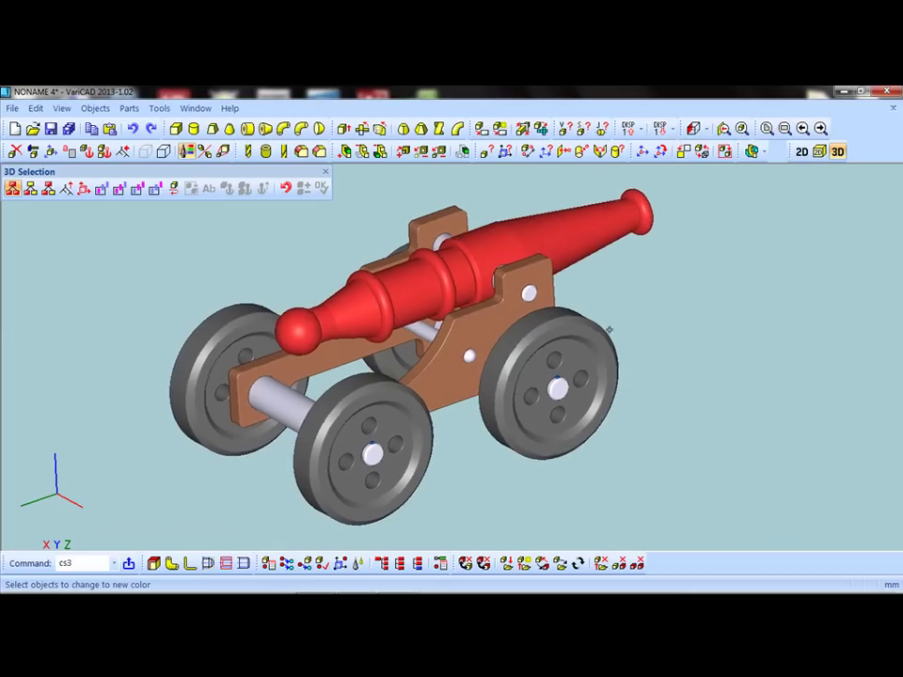
middle_click_drag(612, 328, 639, 312)
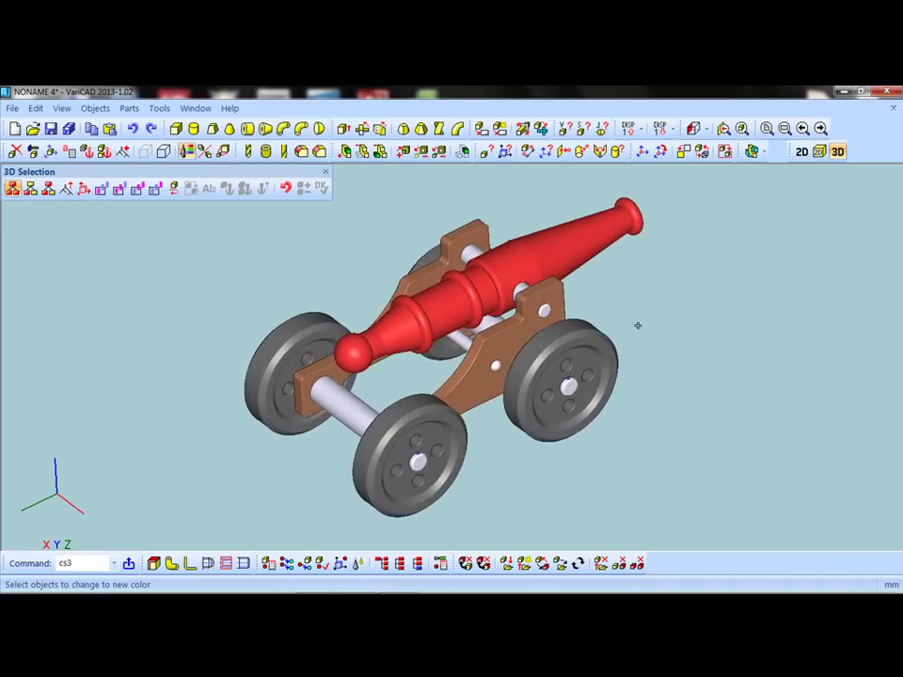
left_click(326, 172)
left_click(12, 108)
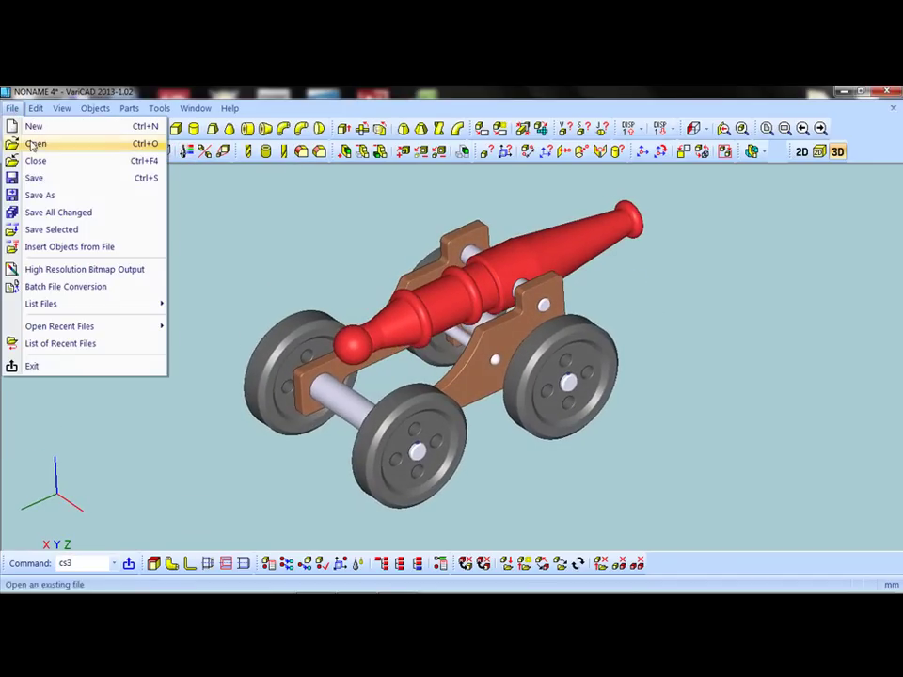
- Insert the tampa part file into the cannon assembly and zoom to its insertion point
left_click(65, 246)
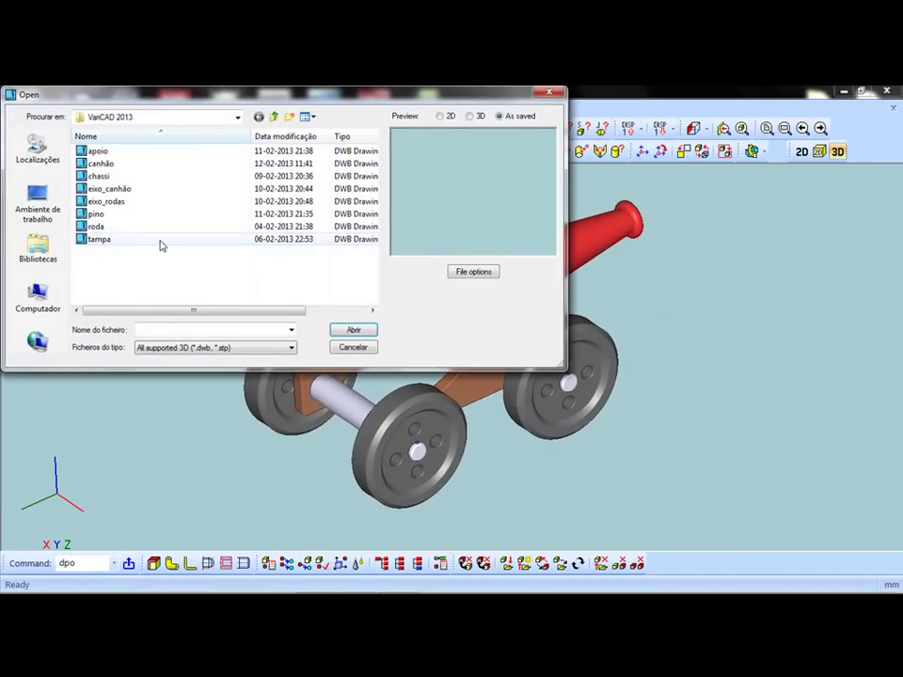
mouse_move(96, 226)
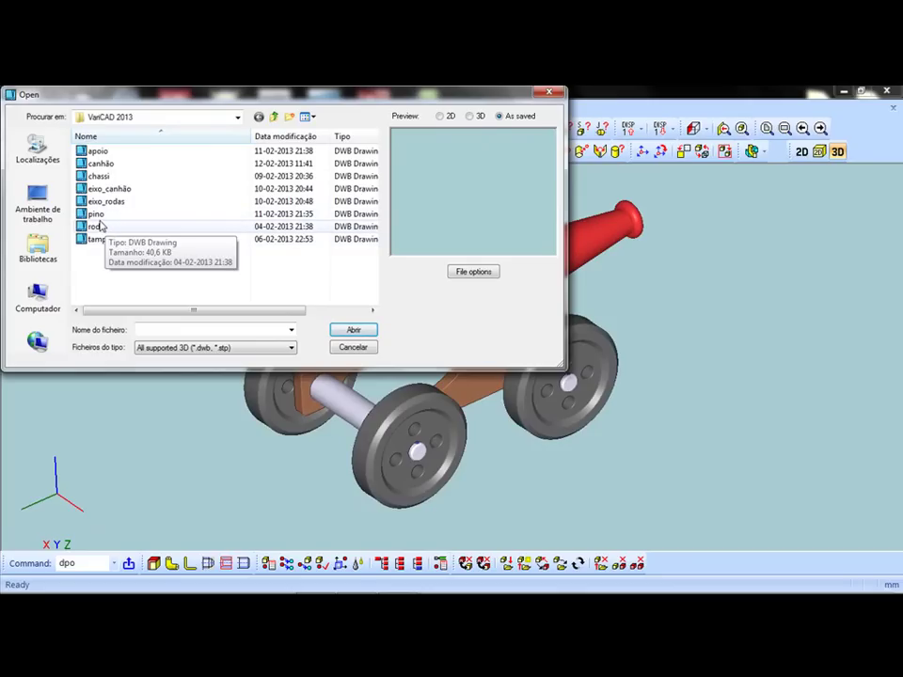
left_click(98, 239)
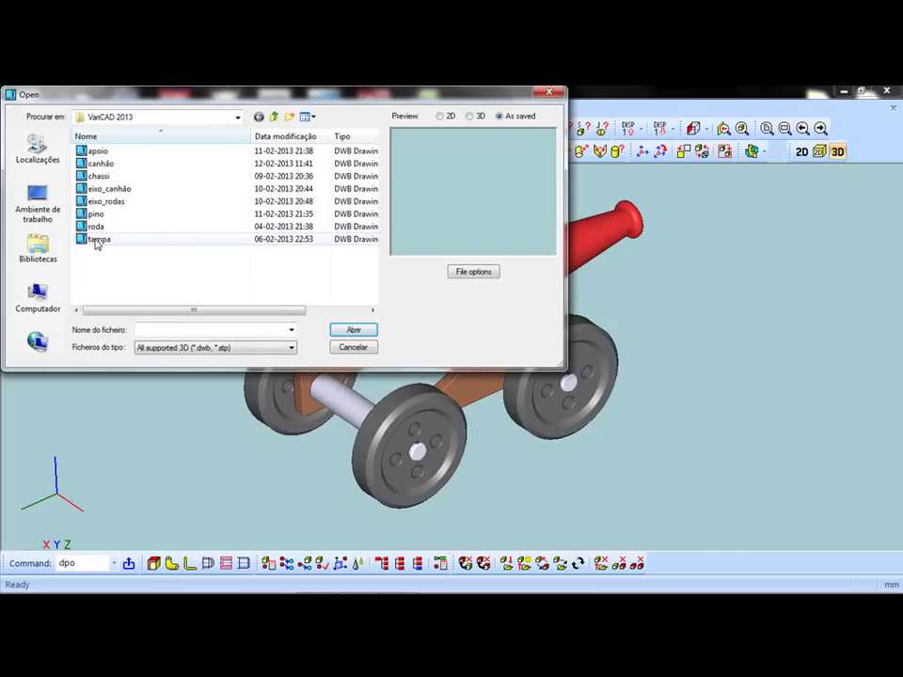
left_click(349, 330)
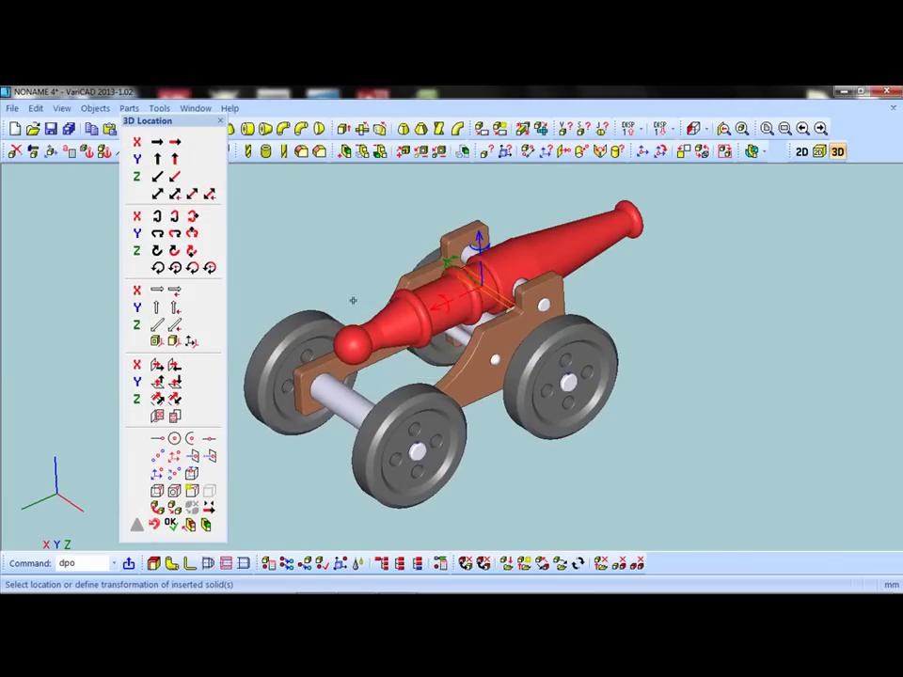
scroll(352, 301, "down", 1)
scroll(344, 298, "up", 2)
scroll(344, 299, "up", 1)
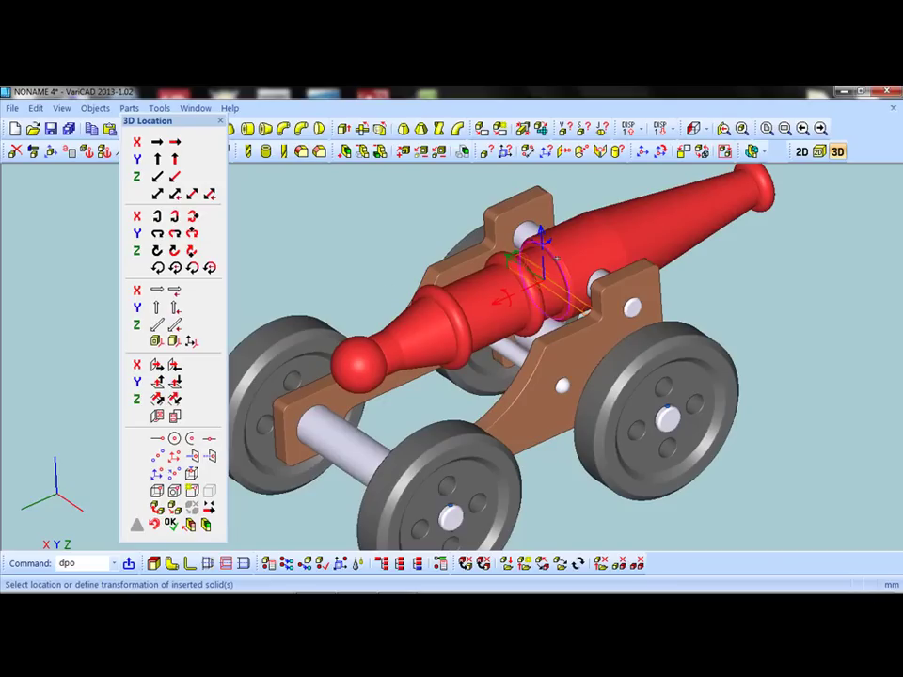
- Rotate the inserted tampa pin 90 degrees about an axis and orbit to a side view
left_click(412, 181)
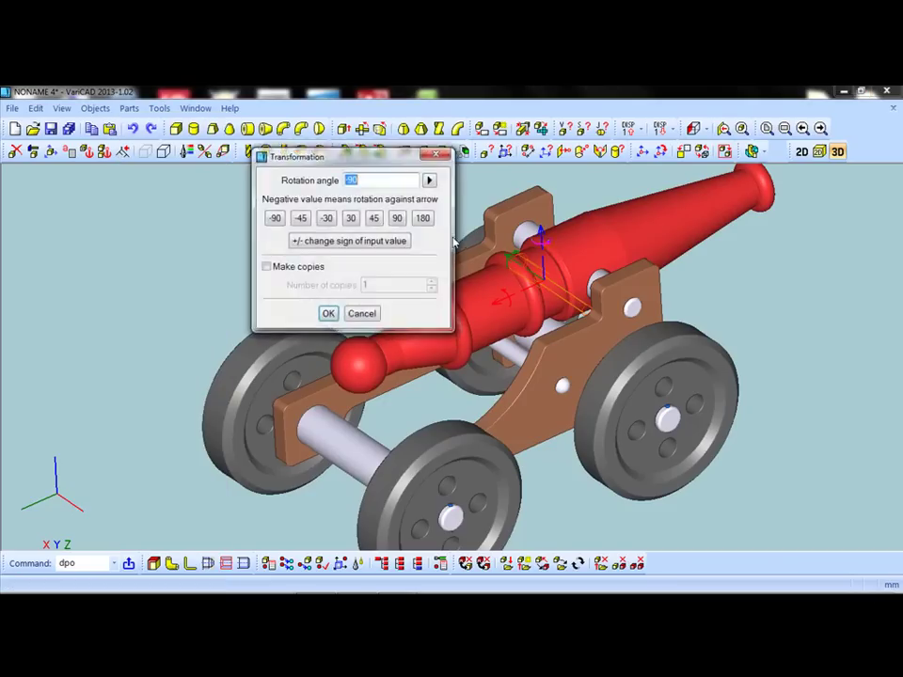
left_click(396, 217)
left_click(328, 313)
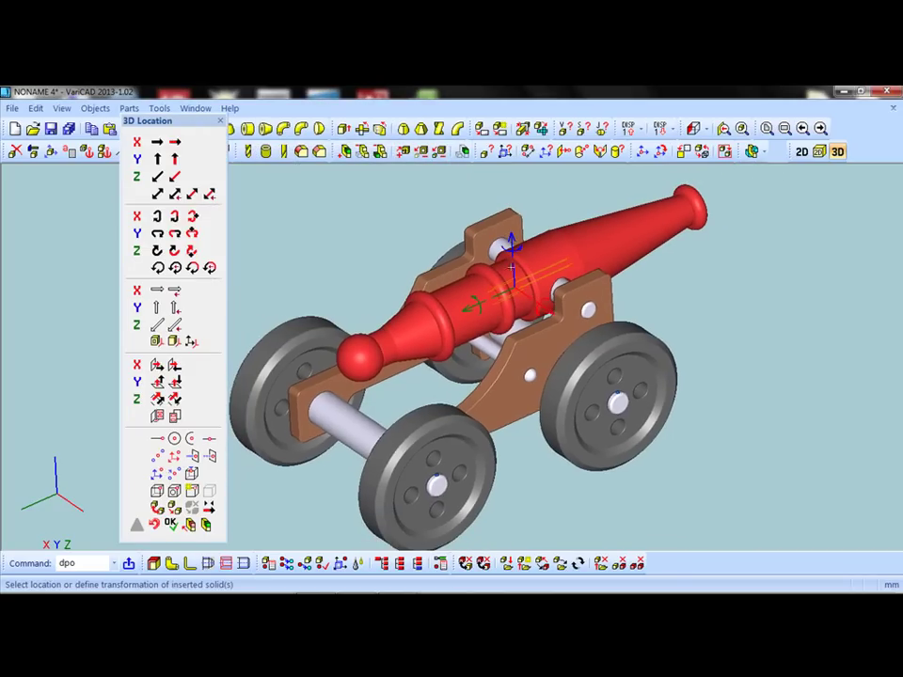
mouse_move(640, 316)
middle_mouse_down()
mouse_move(567, 282)
mouse_move(605, 309)
mouse_move(670, 296)
middle_mouse_up()
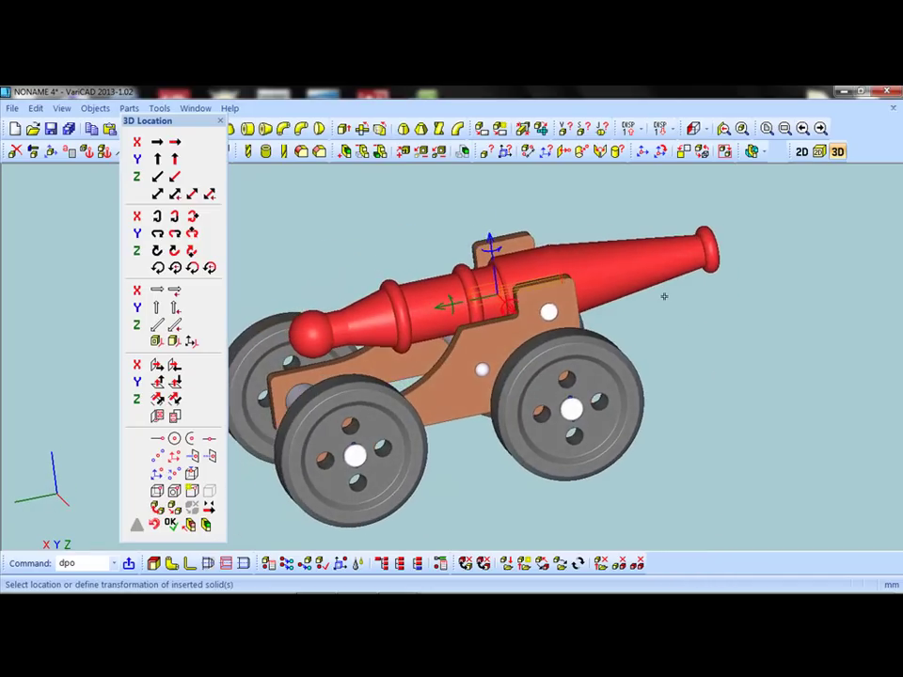
middle_click_drag(672, 295, 715, 302)
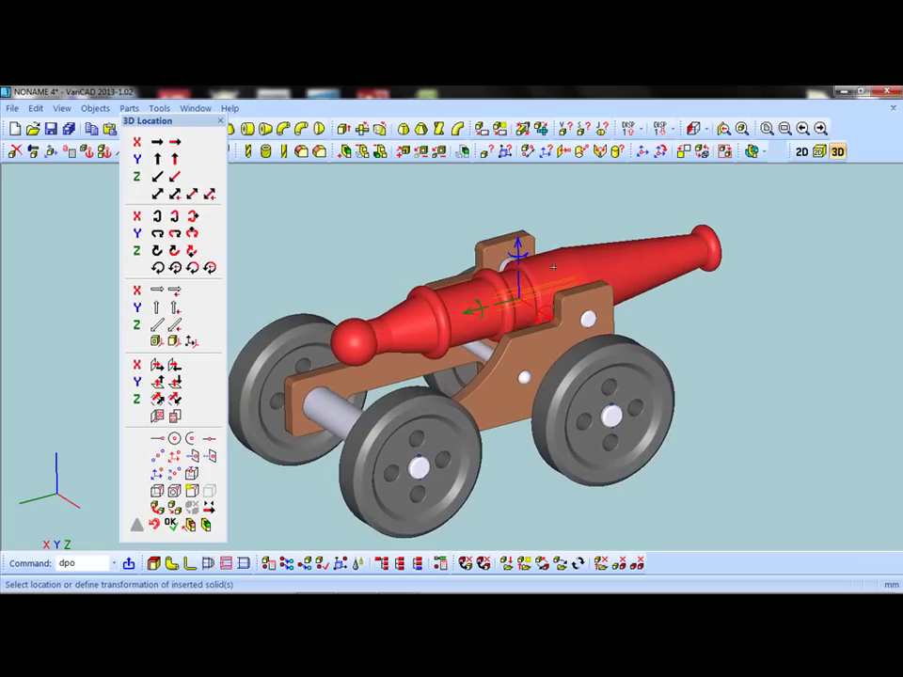
- Move the pin up 125 mm vertically, then rotate it -30 degrees
left_click(517, 245)
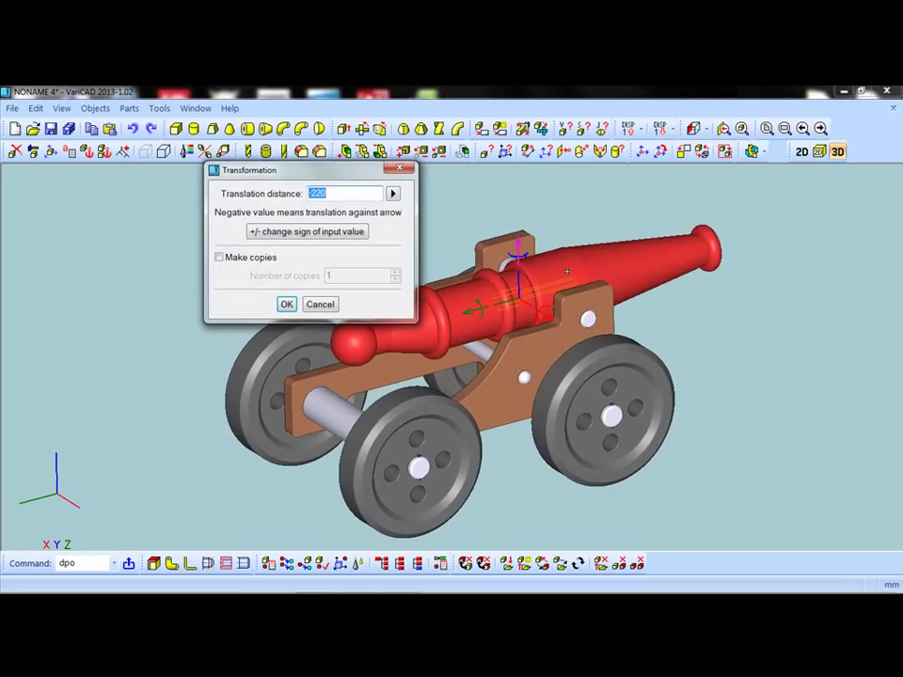
type("125")
left_click(287, 303)
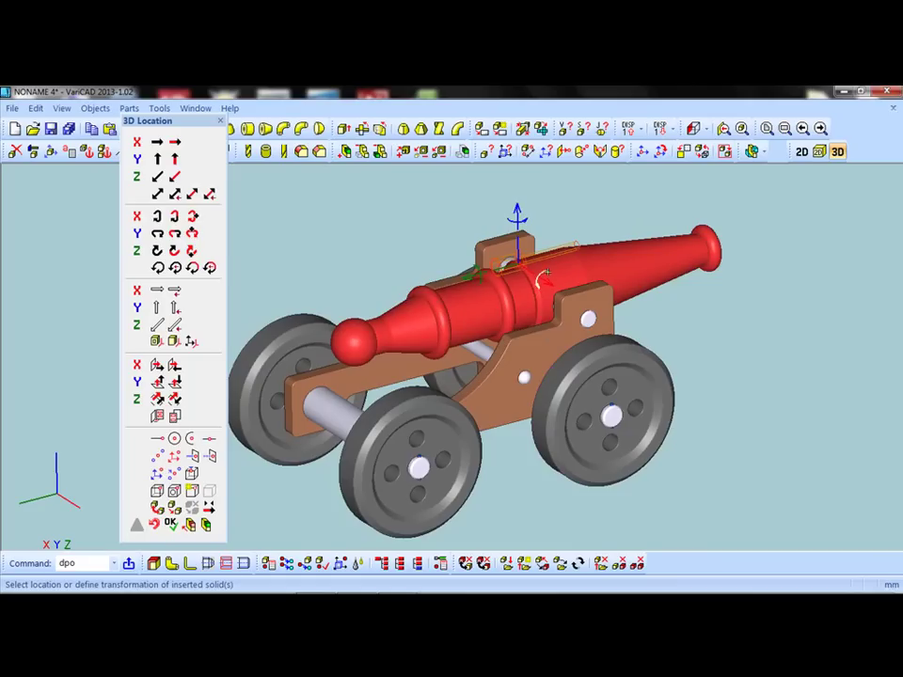
left_click(544, 275)
left_click(322, 249)
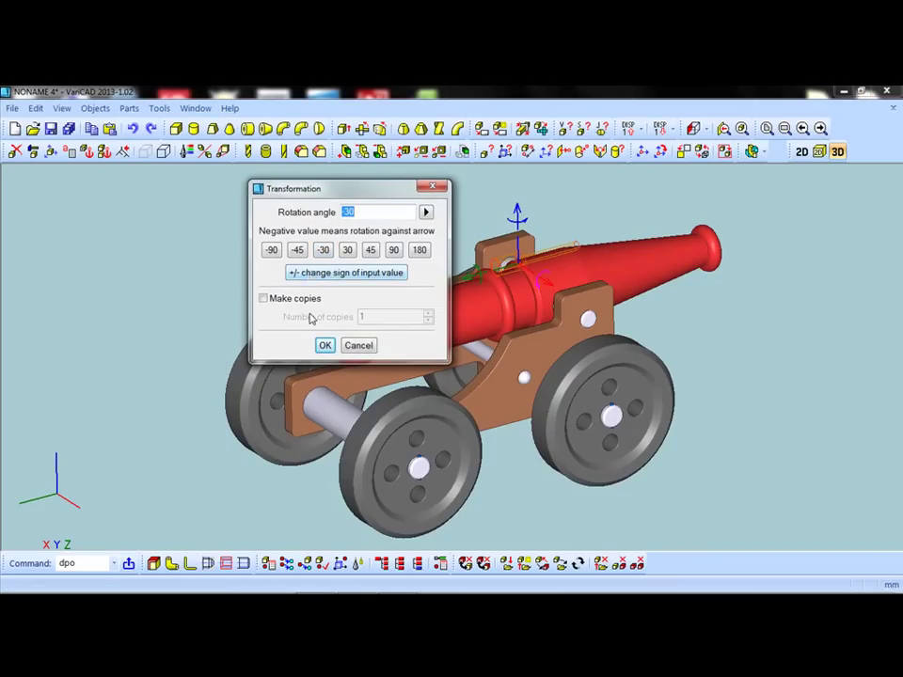
left_click(324, 345)
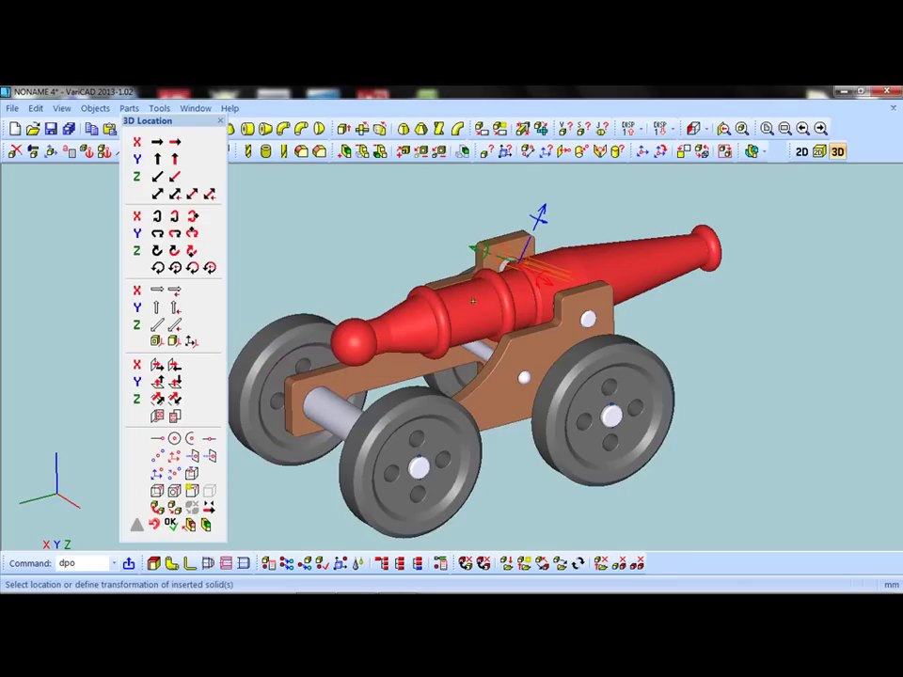
- Reset the placement axes upright and shift the pin -50 mm
left_click(154, 521)
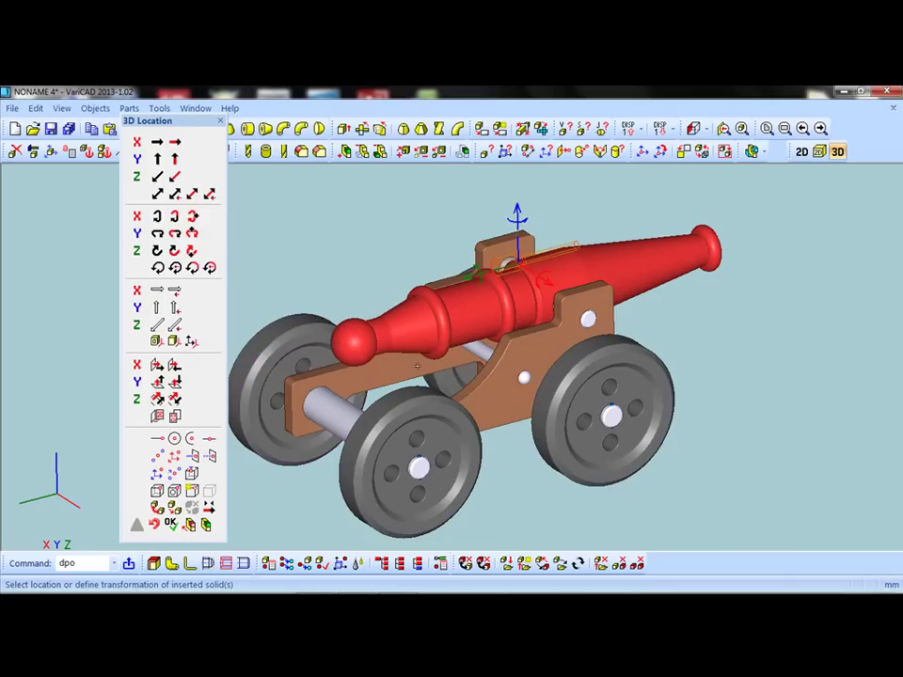
left_click(468, 274)
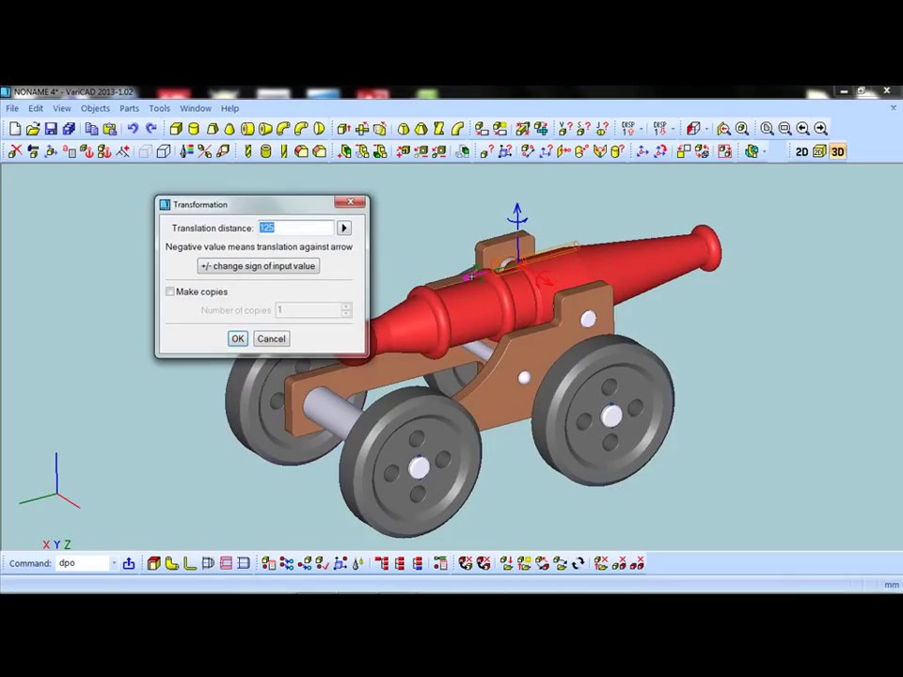
type("50")
left_click(270, 266)
left_click(237, 339)
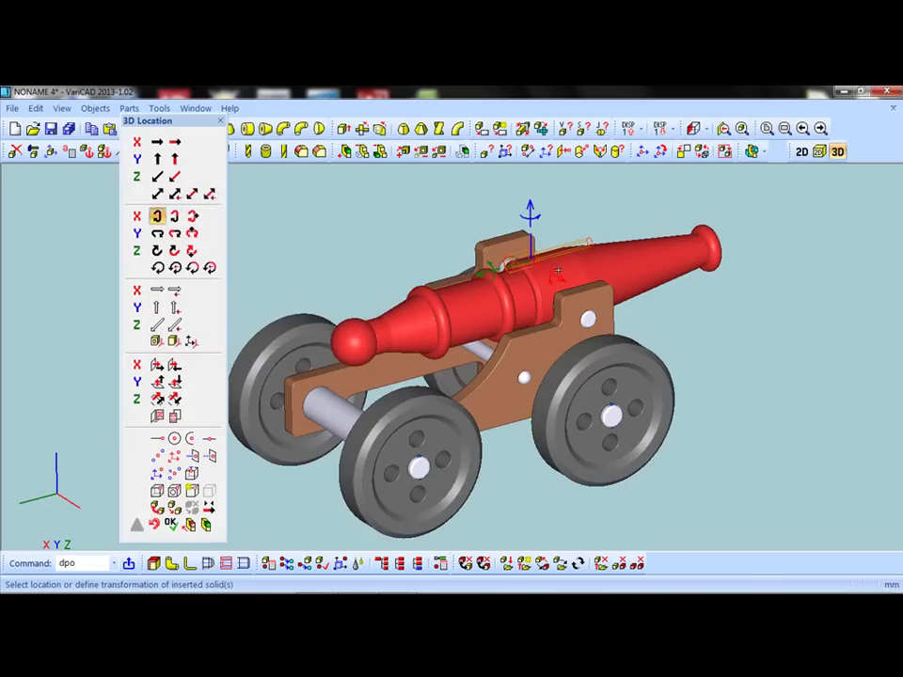
- Rotate the pin once more and confirm its placement at the barrel's trunnion
left_click(157, 215)
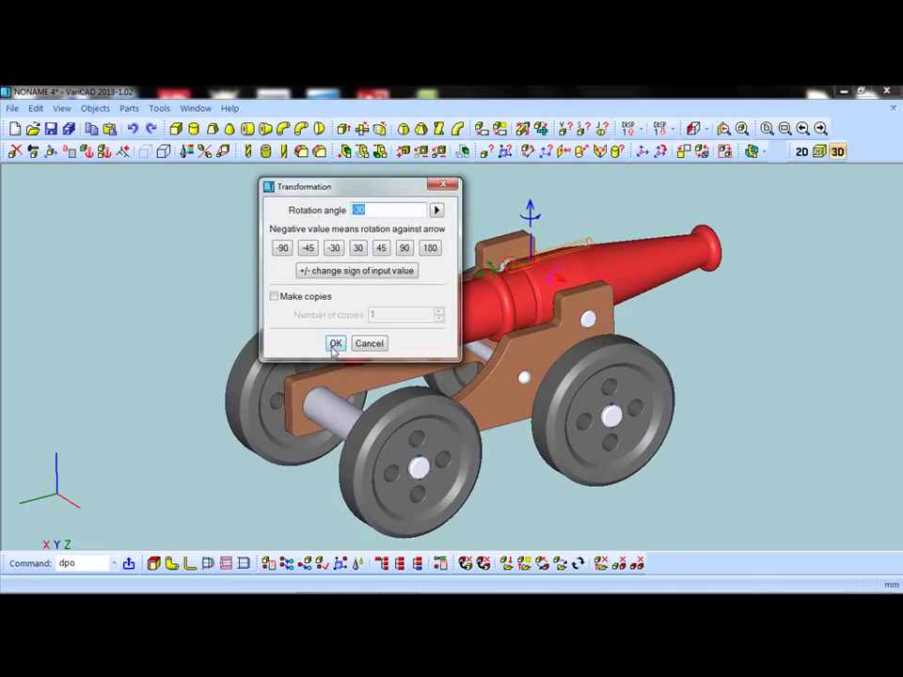
left_click(335, 344)
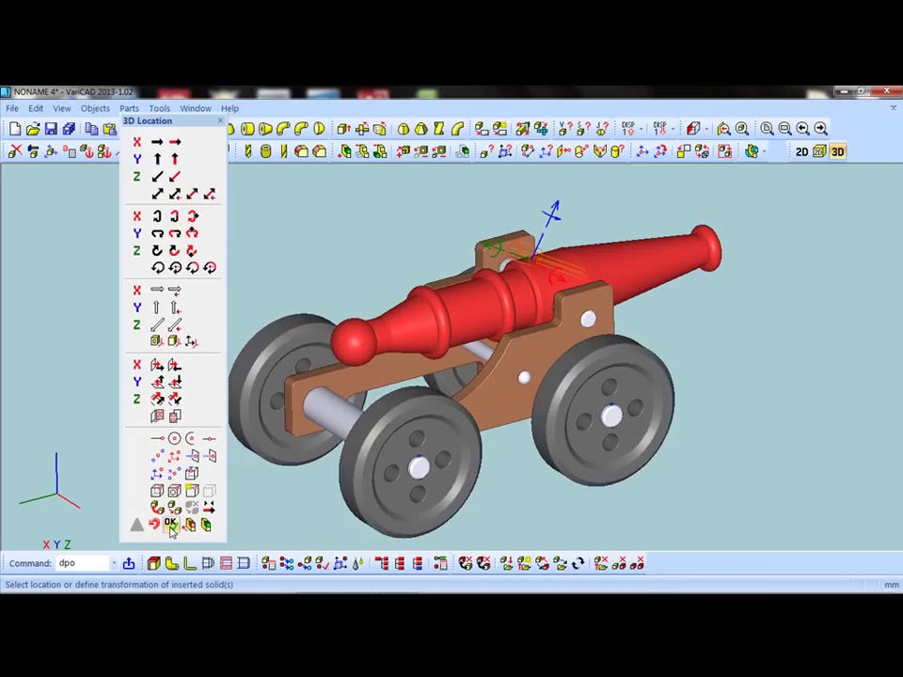
left_click(188, 525)
scroll(610, 312, "down", 2)
scroll(609, 312, "up", 3)
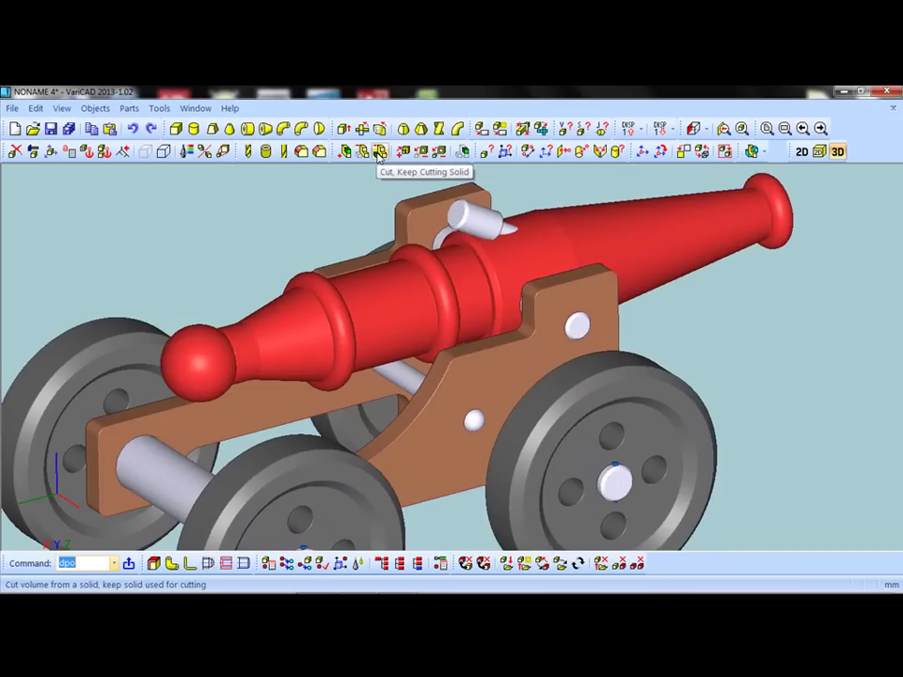
- Start a Cut, Keep Cutting Solid operation with the cannon orbited side-on
left_click(380, 152)
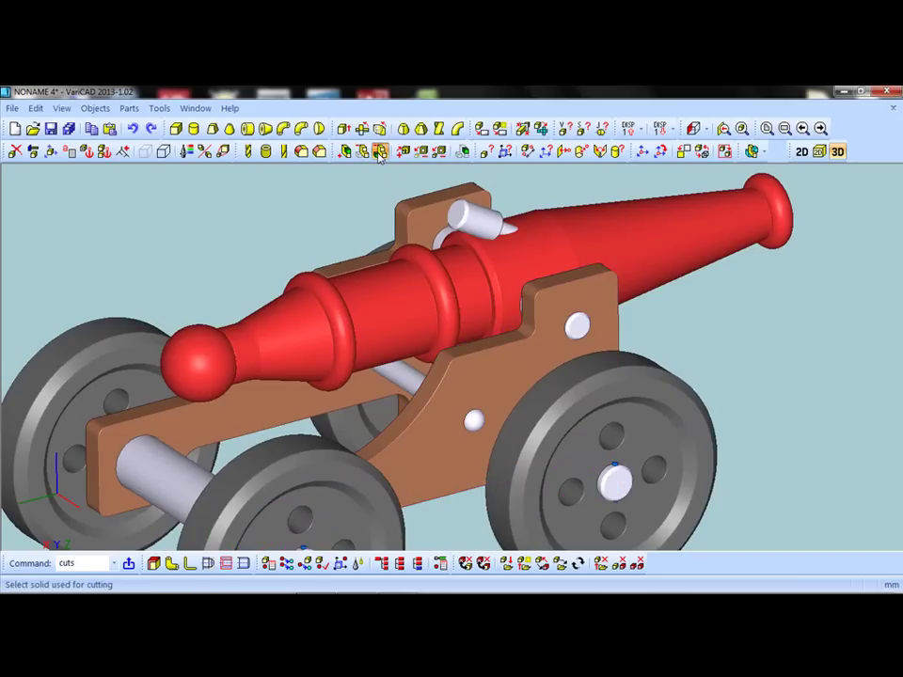
mouse_move(420, 201)
middle_mouse_down()
mouse_move(576, 280)
mouse_move(565, 275)
middle_mouse_up()
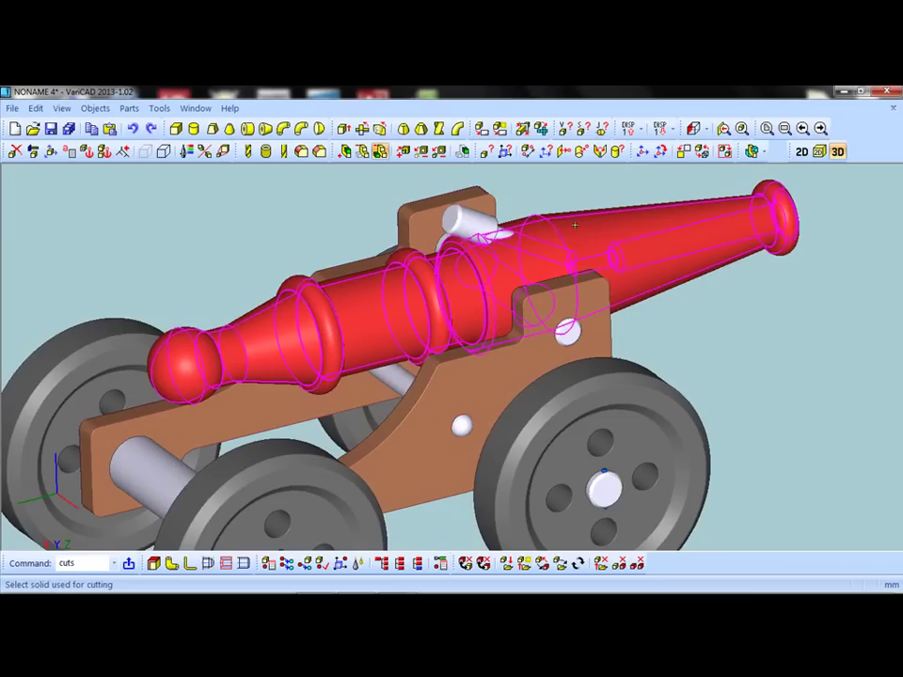
scroll(564, 228, "up", 1)
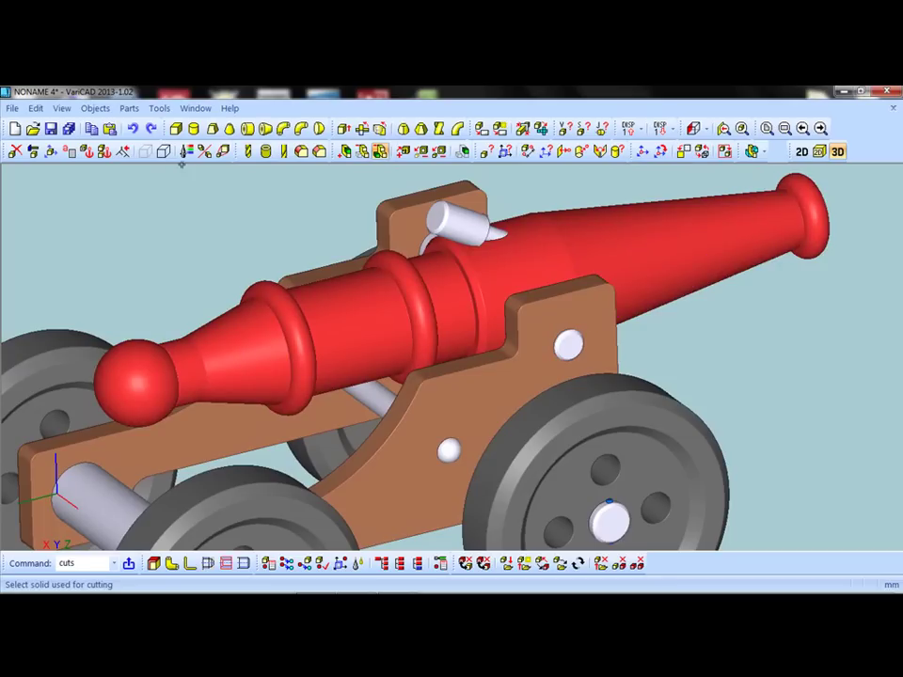
- Select the pin and shift it -60 mm along Z so it passes through the barrel
left_click(51, 152)
left_click(466, 223)
right_click(468, 233)
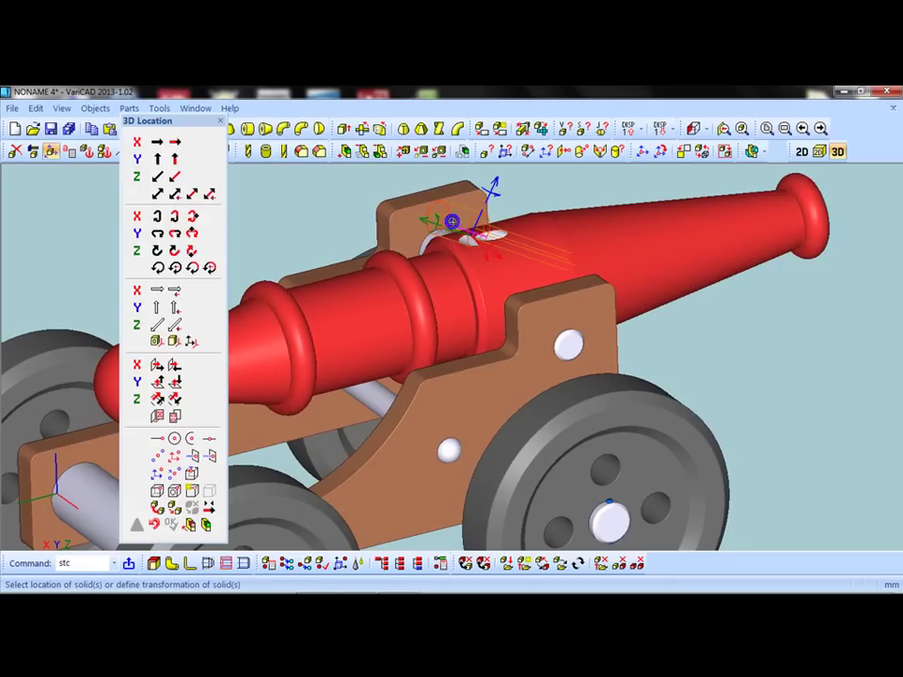
left_click(174, 176)
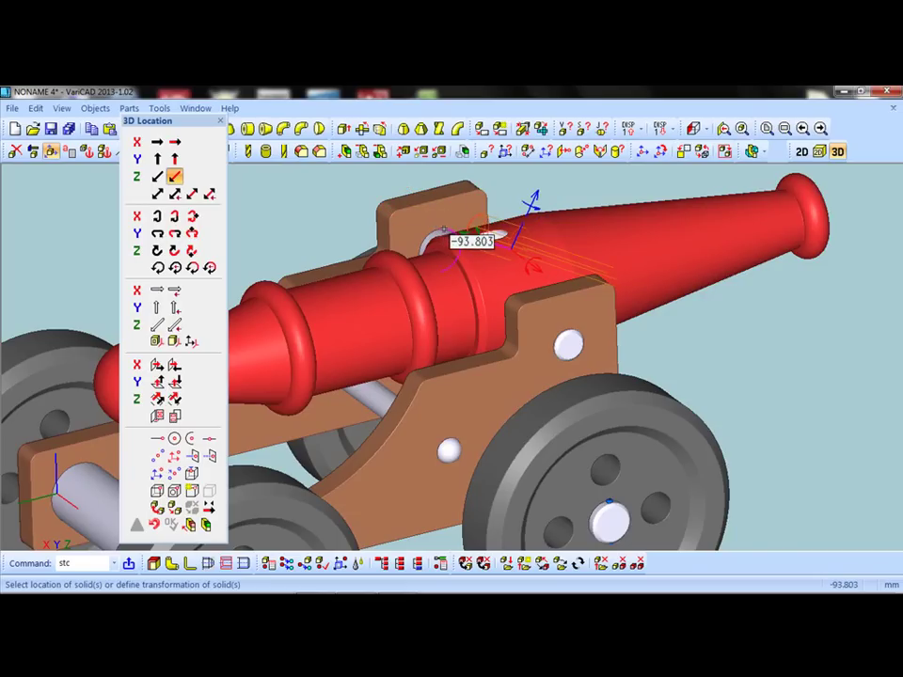
left_click(475, 237)
middle_click_drag(475, 237, 439, 217)
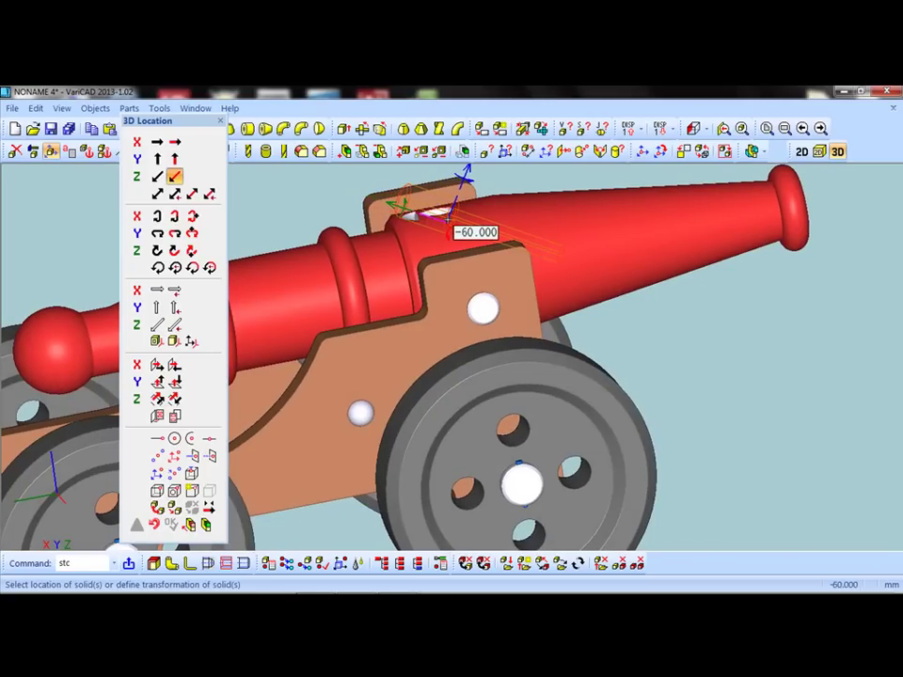
left_click(447, 220)
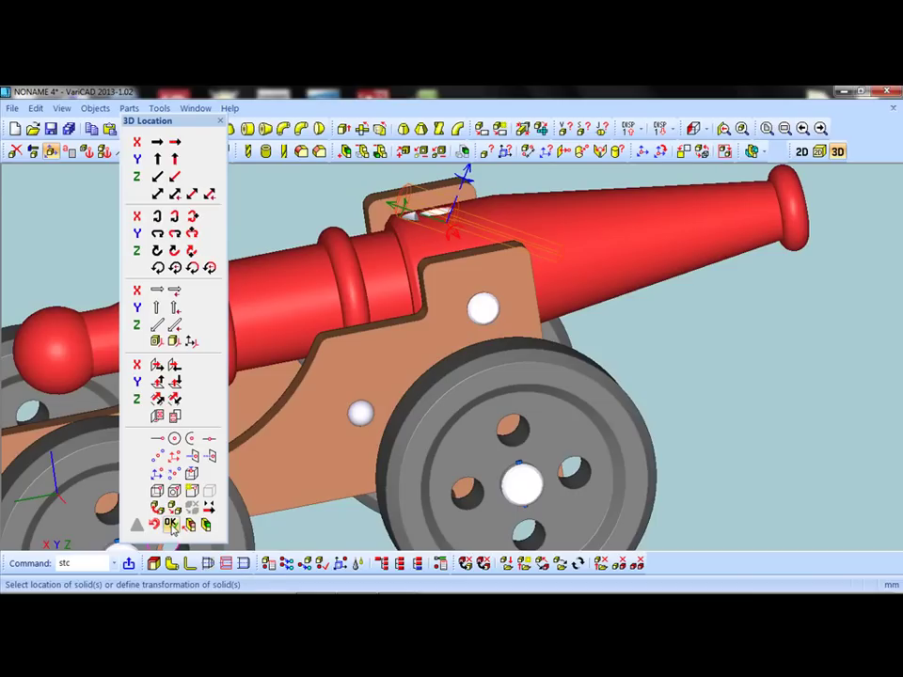
left_click(171, 525)
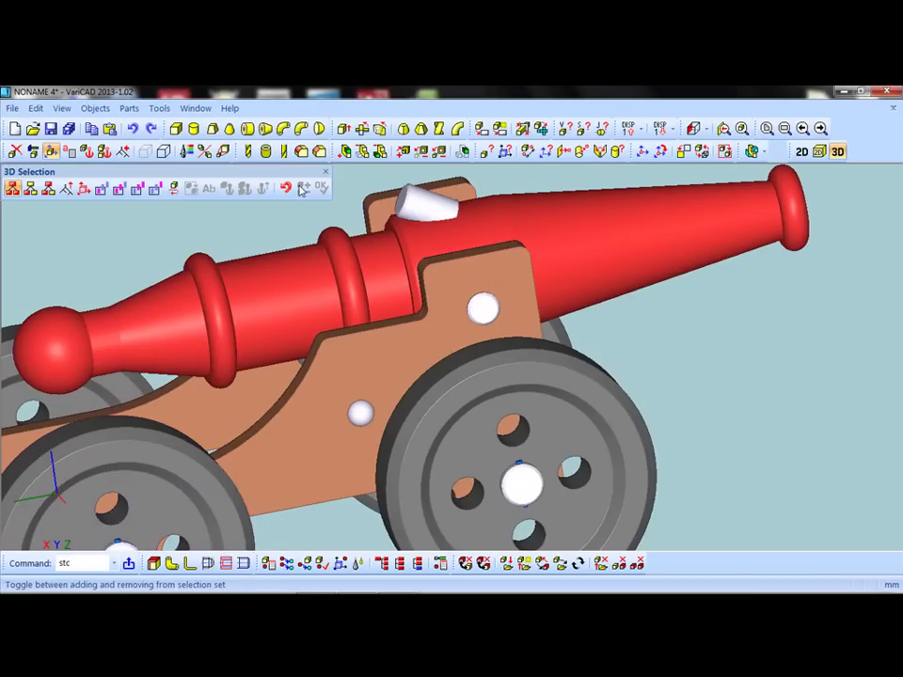
- Cut the barrel's volume out of the pin, keeping the red barrel as cutting solid
left_click(321, 187)
left_click(379, 150)
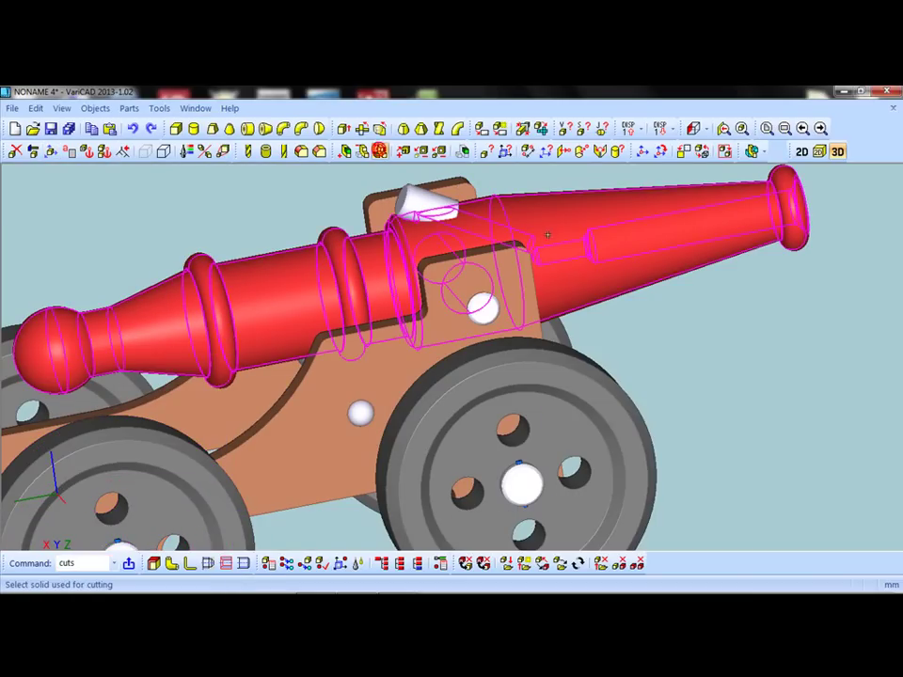
left_click(557, 218)
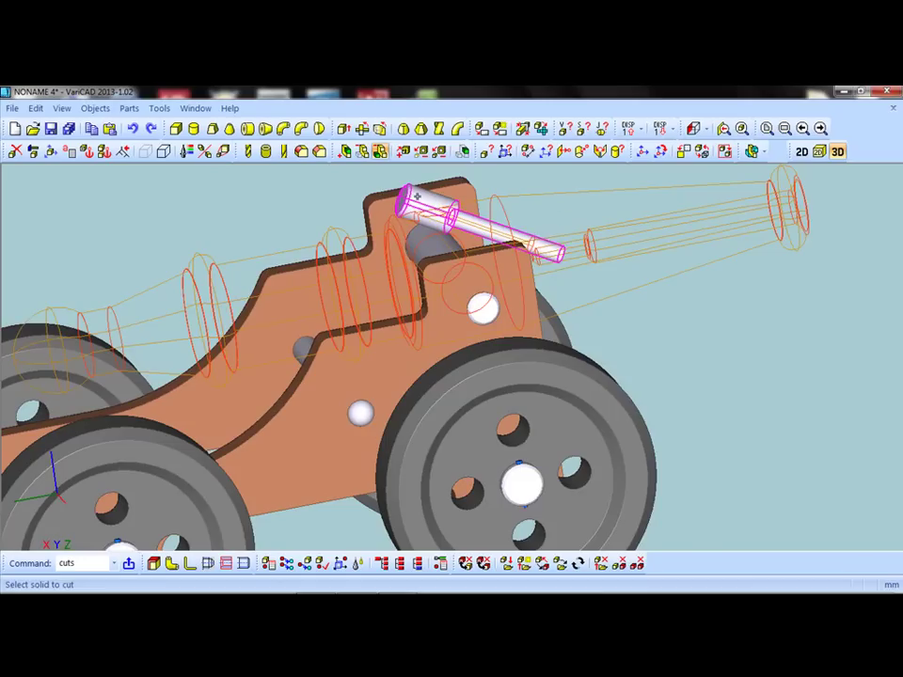
left_click(416, 195)
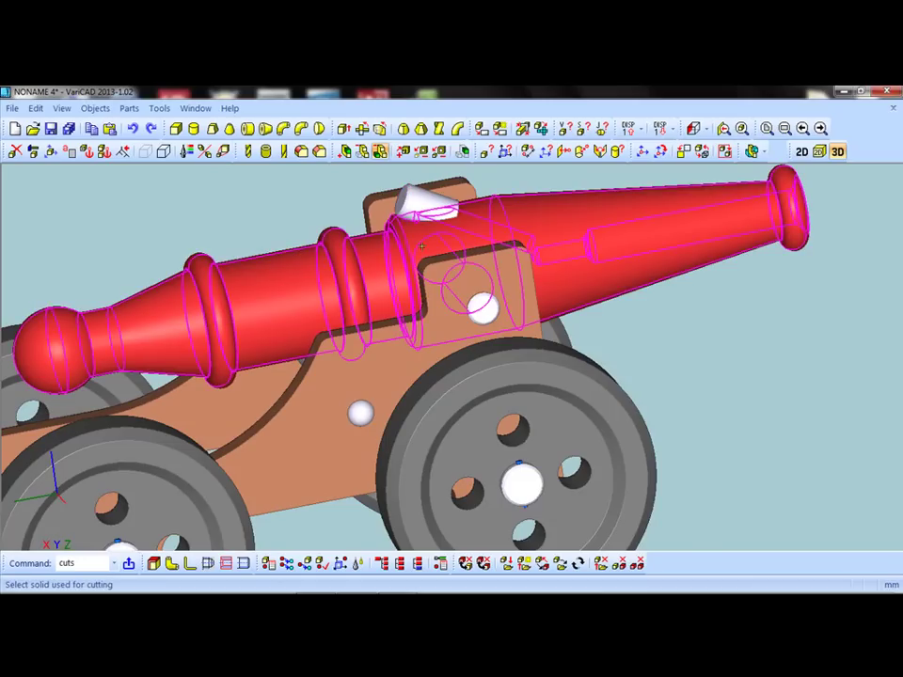
- Orbit, pan and zoom out to view the finished cannon from the front
middle_click_drag(572, 252, 420, 266)
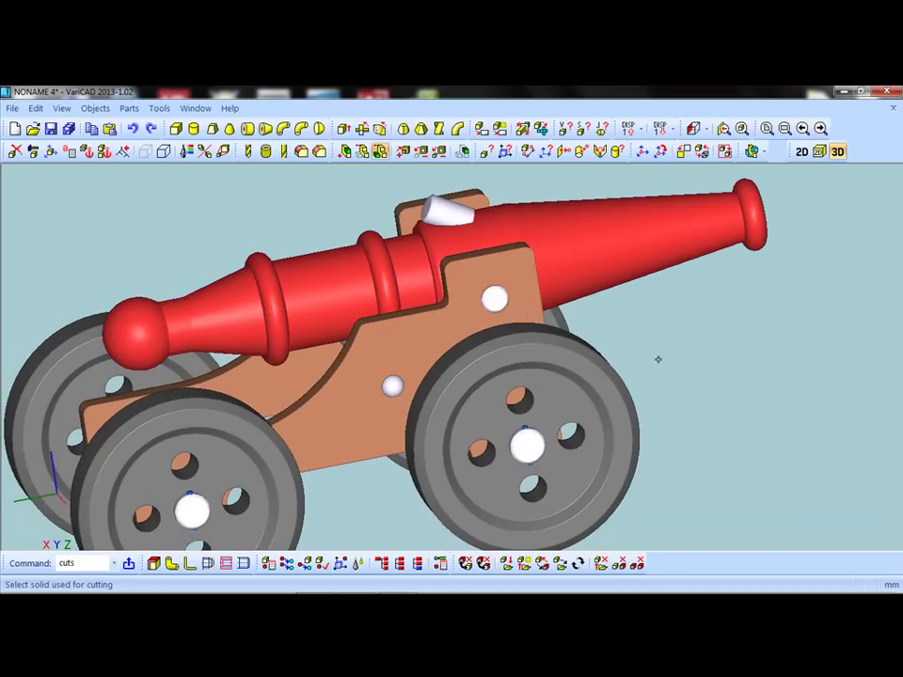
scroll(644, 340, "up", 1)
mouse_move(641, 333)
middle_mouse_down()
mouse_move(730, 369)
mouse_move(794, 375)
mouse_move(747, 369)
middle_mouse_up()
scroll(724, 365, "down", 1)
scroll(696, 362, "down", 1)
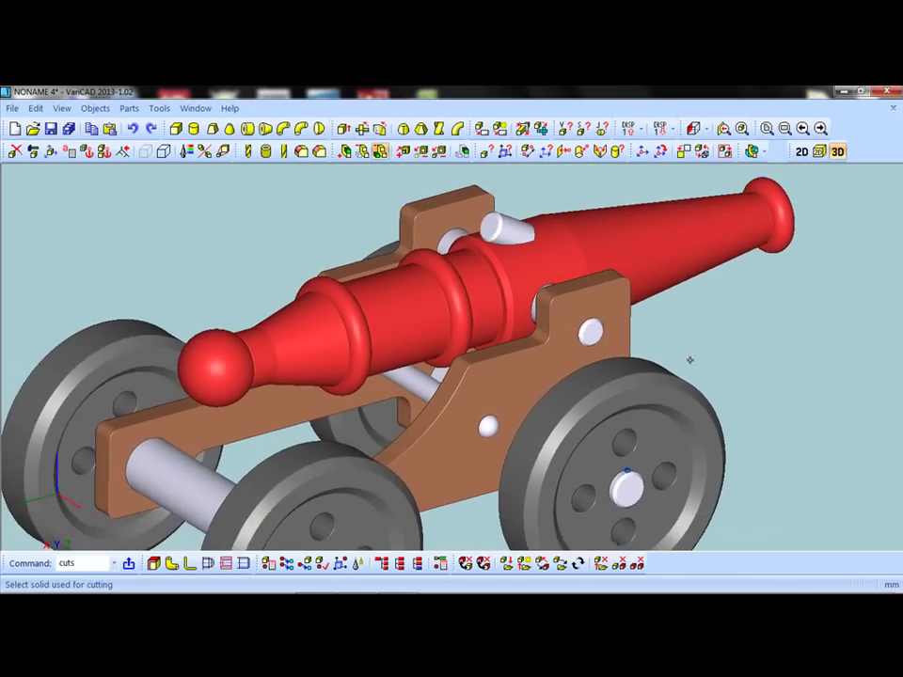
scroll(689, 363, "down", 1)
scroll(687, 348, "down", 1)
mouse_move(682, 340)
middle_mouse_down("shift")
mouse_move(637, 293)
mouse_move(651, 278)
mouse_move(629, 316)
middle_mouse_up("shift")
scroll(640, 308, "up", 1)
scroll(637, 306, "down", 2)
scroll(649, 286, "down", 1)
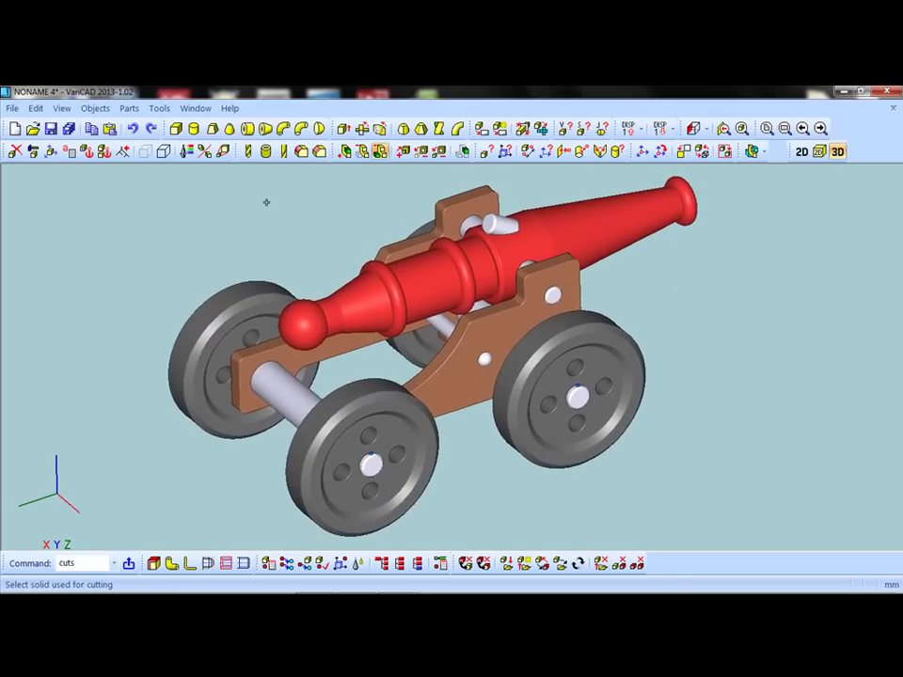
- Insert a 2D drawing of the cannon from the current view, shifted to the right
left_click(94, 108)
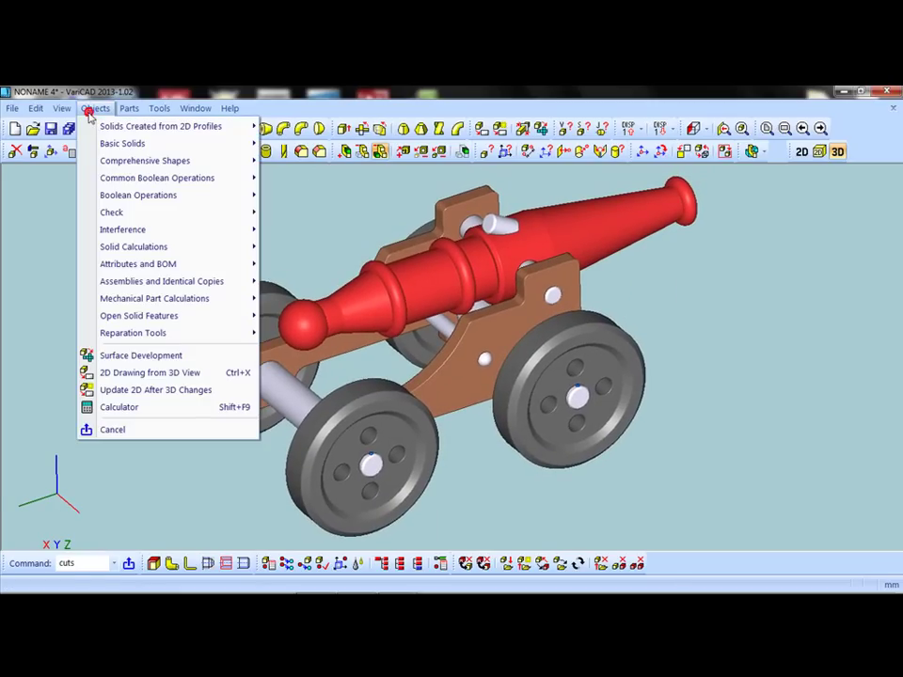
left_click(155, 372)
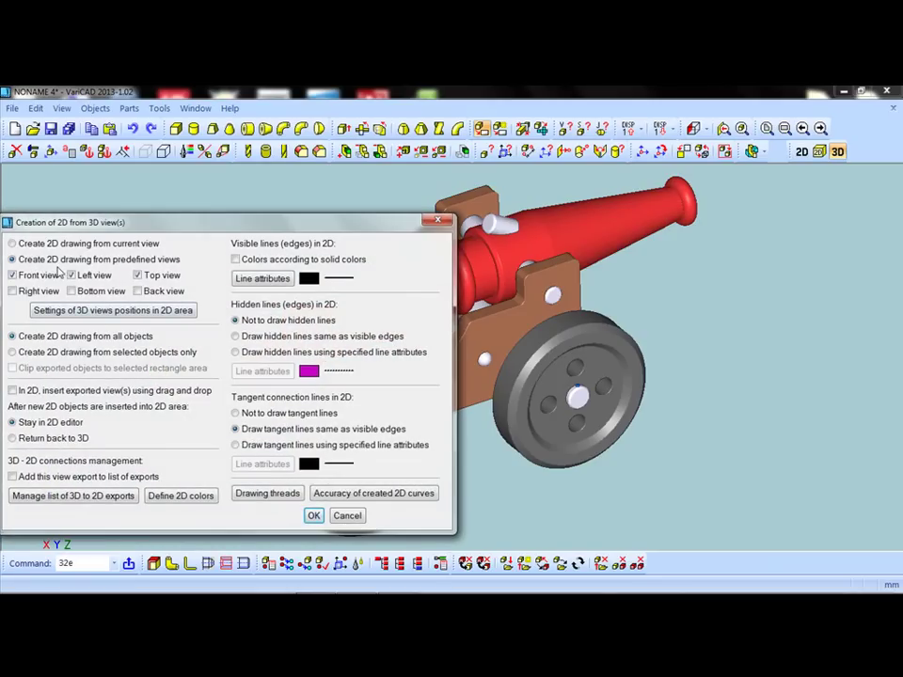
left_click(12, 244)
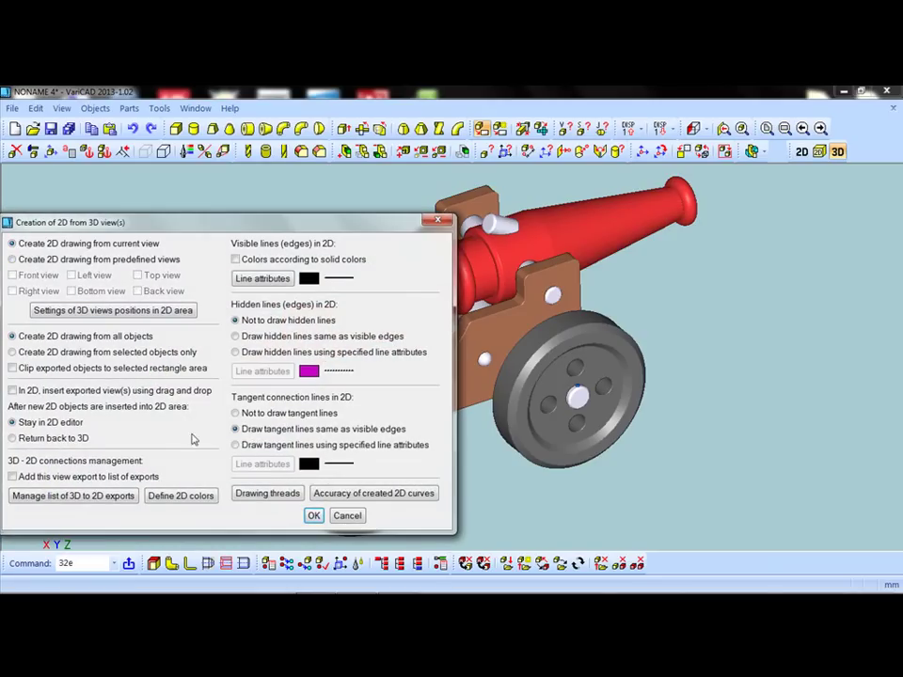
left_click(314, 517)
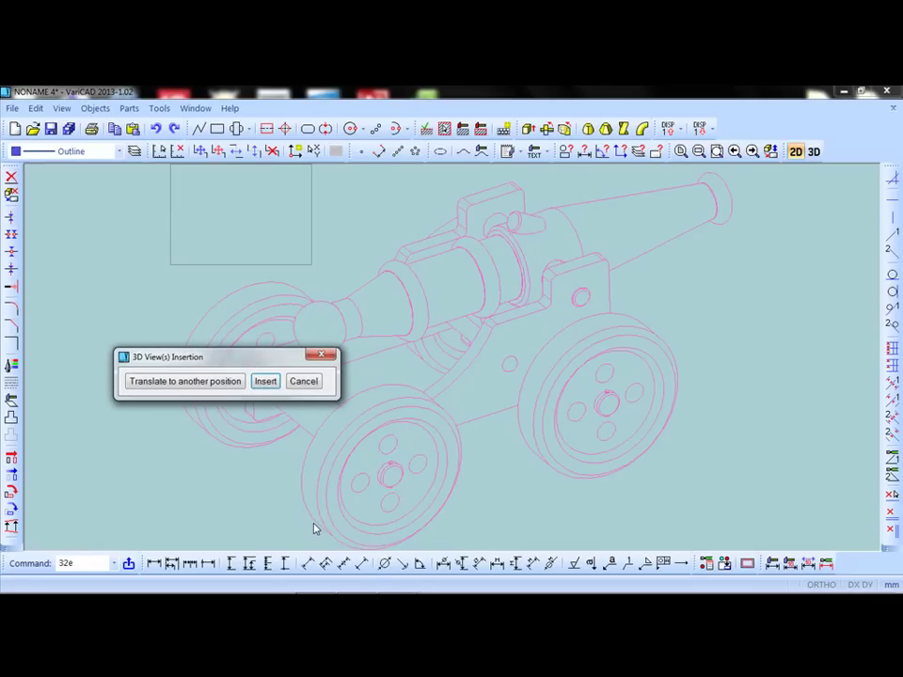
left_click(261, 383)
scroll(376, 402, "down", 3)
middle_click_drag(436, 401, 597, 404)
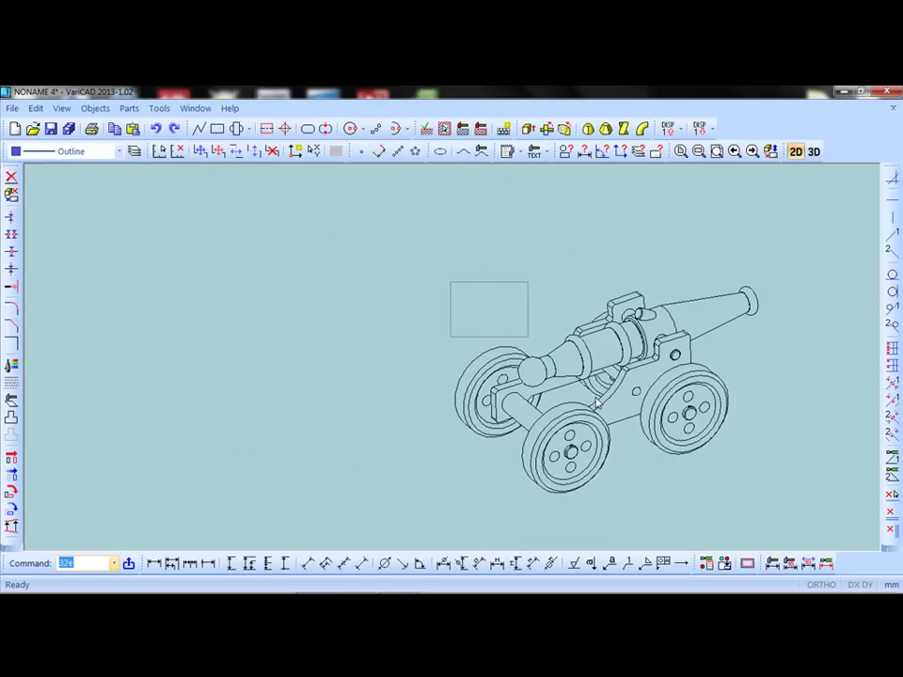
- Generate predefined front, left and top 2D views from the 3D cannon model
left_click(812, 151)
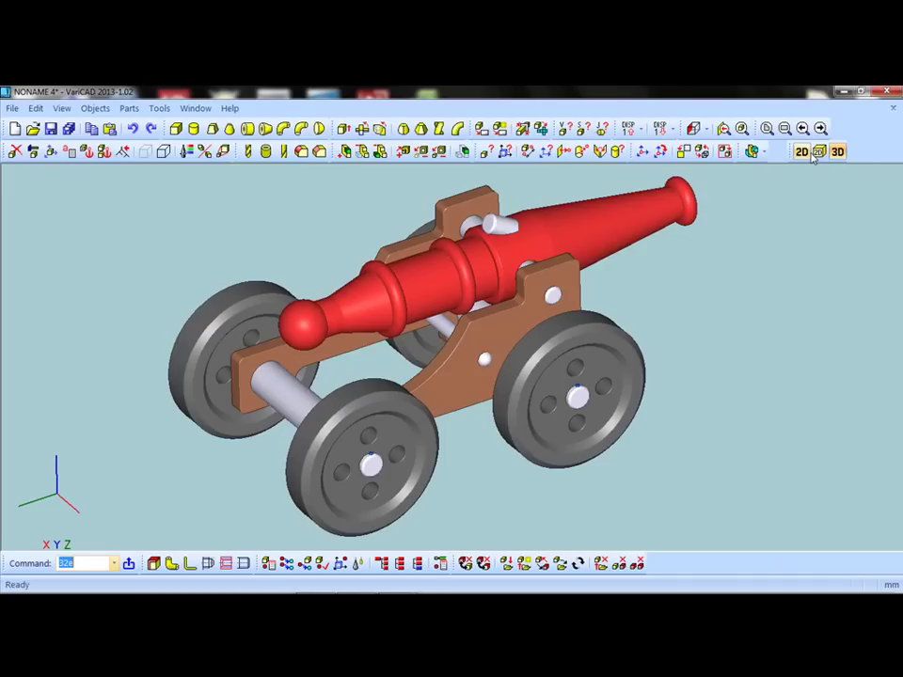
left_click(95, 108)
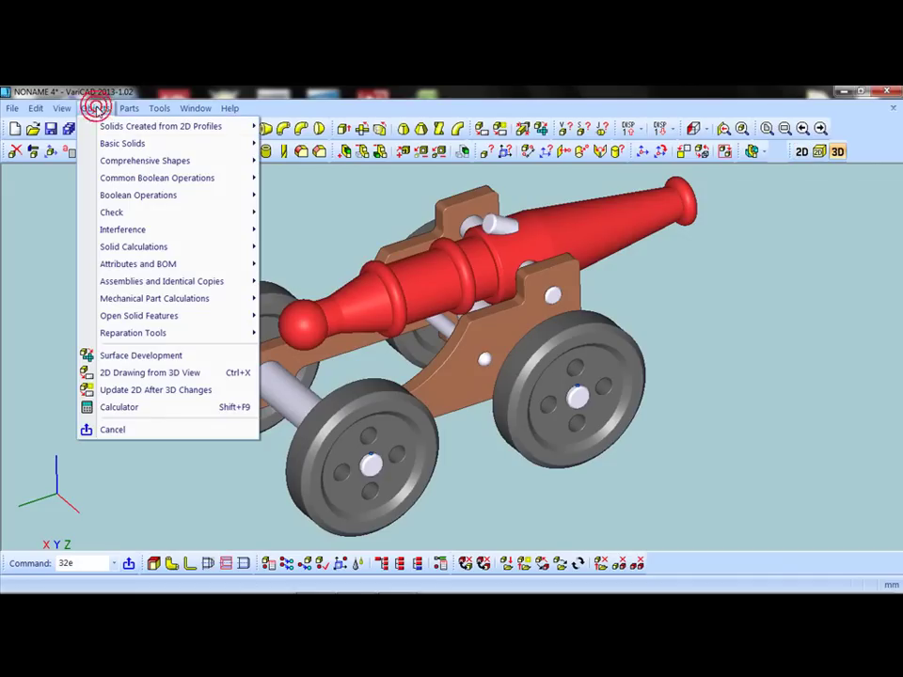
left_click(138, 373)
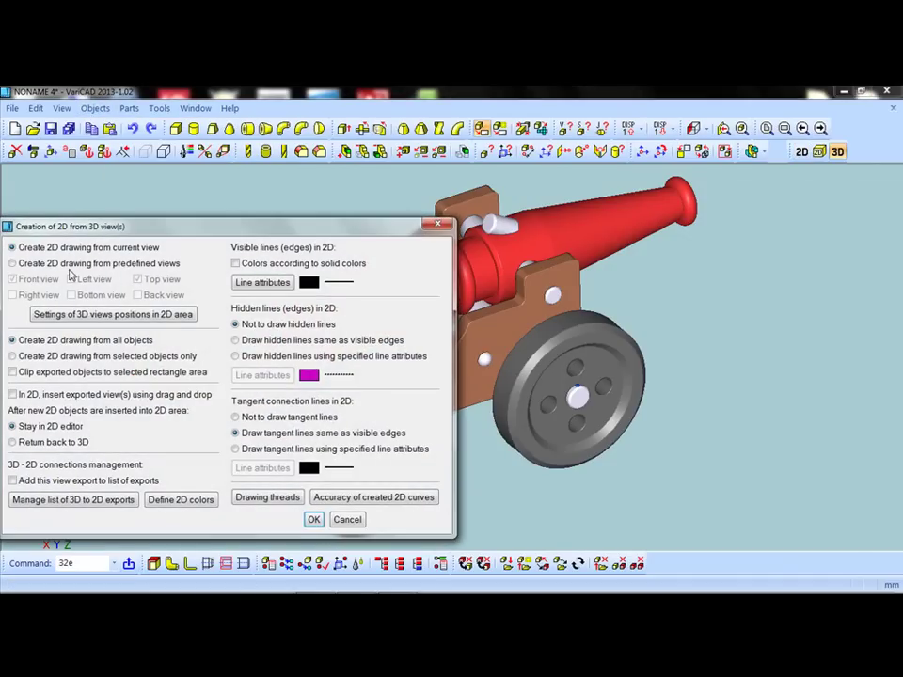
left_click(13, 265)
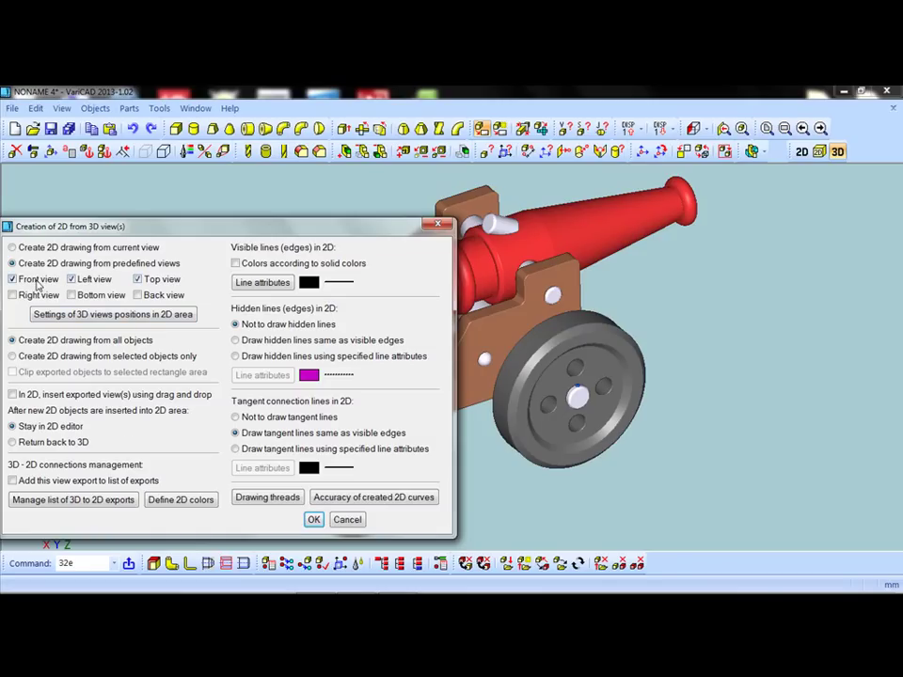
left_click(313, 519)
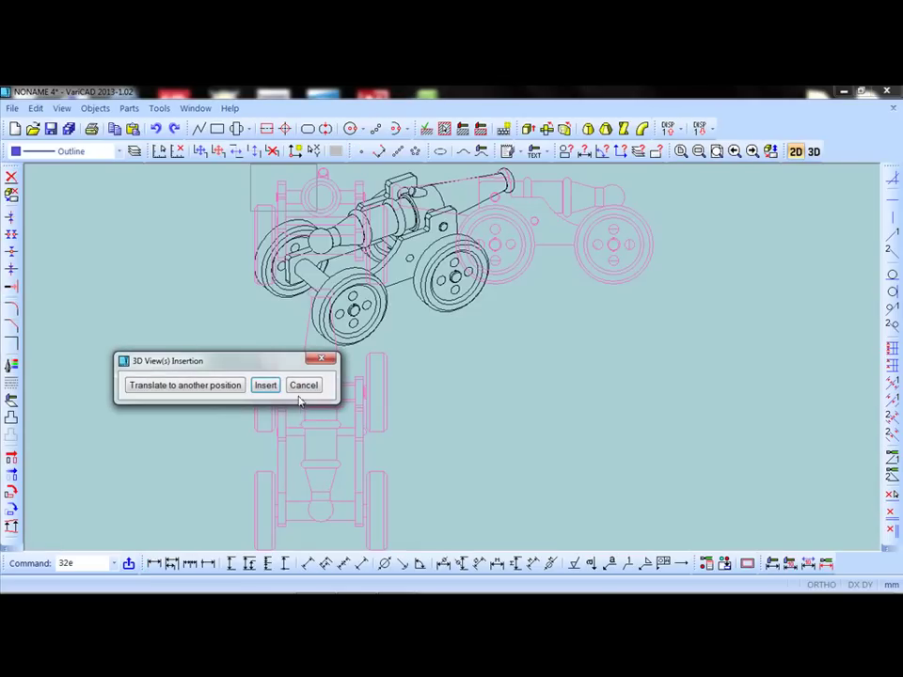
- Translate the views to a new position, insert them, and return to 3D
left_click(185, 385)
left_click(198, 228)
left_click(448, 351)
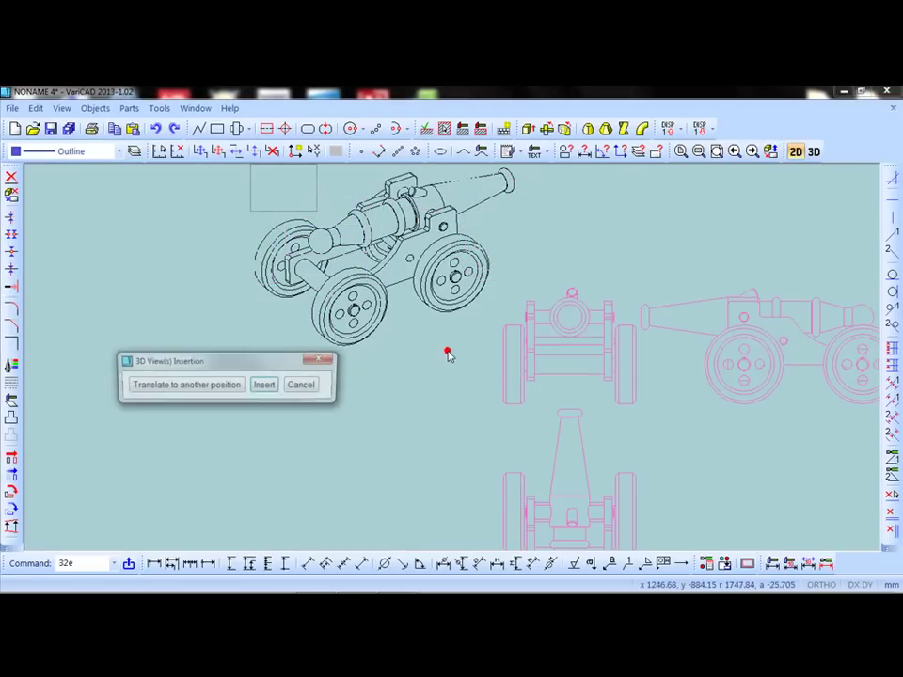
left_click(262, 383)
scroll(422, 412, "down", 2)
scroll(508, 442, "down", 1)
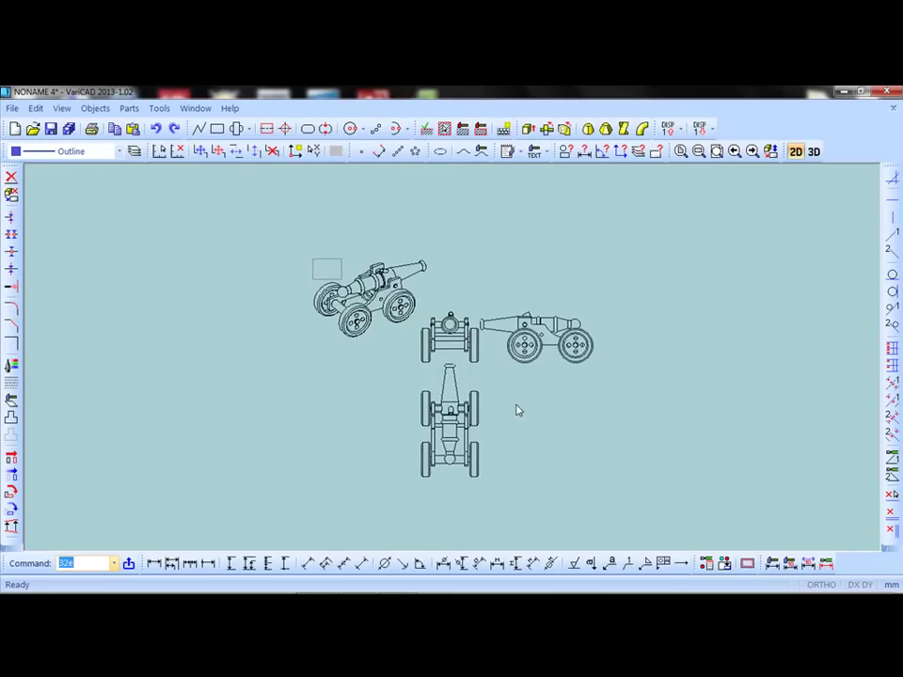
left_click(814, 153)
scroll(741, 369, "down", 1)
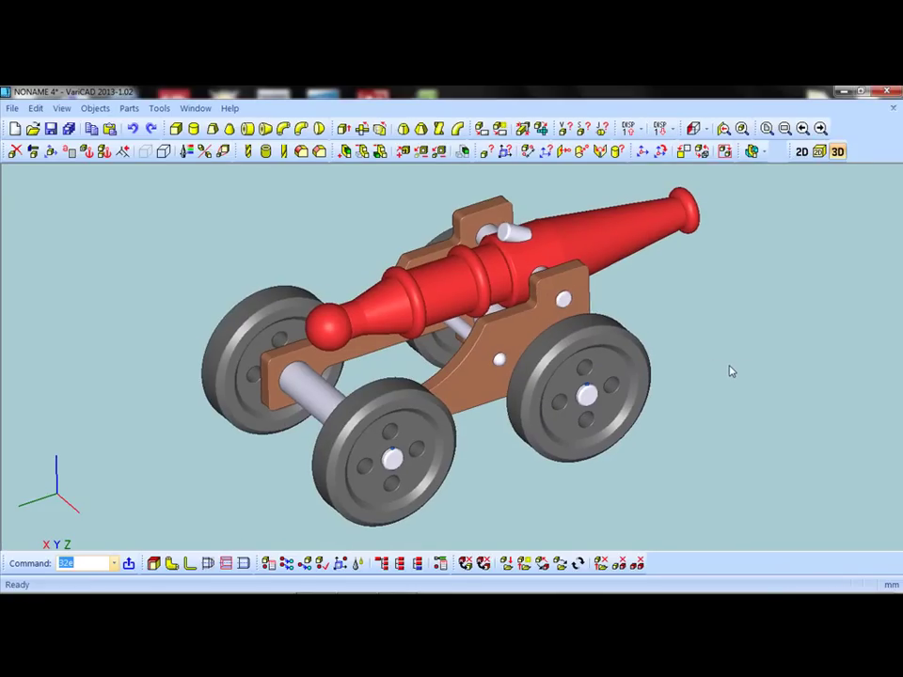